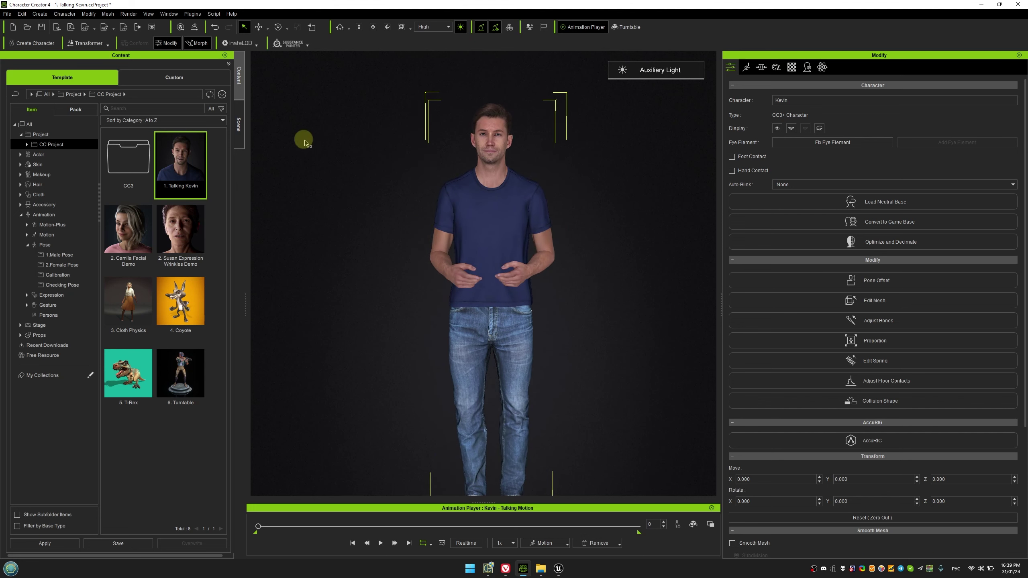
Delete Kevin's Basic_T_shirts and Slim Jeans from the Scene tree
left_click(239, 120)
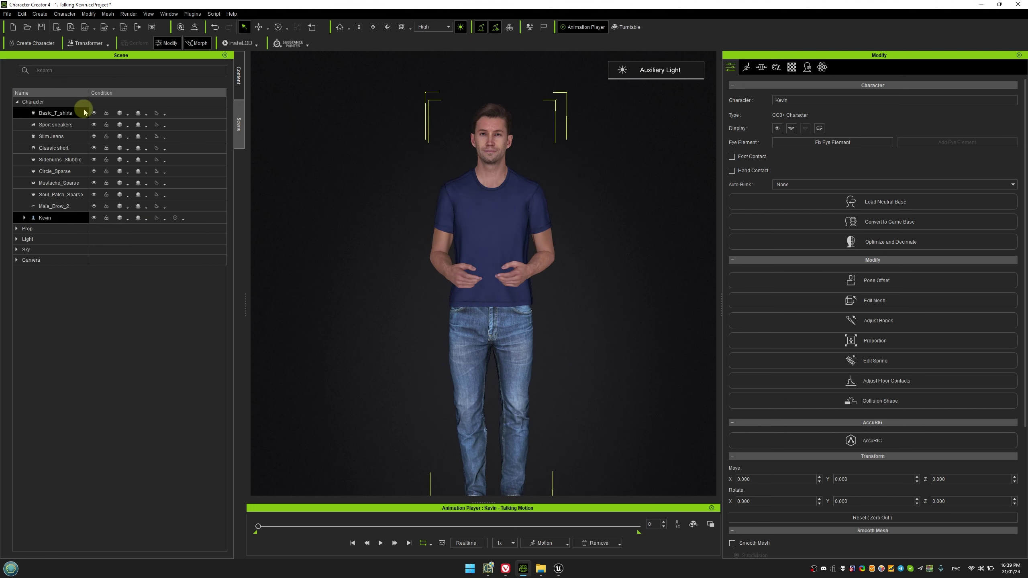
left_click(66, 113)
key("Delete")
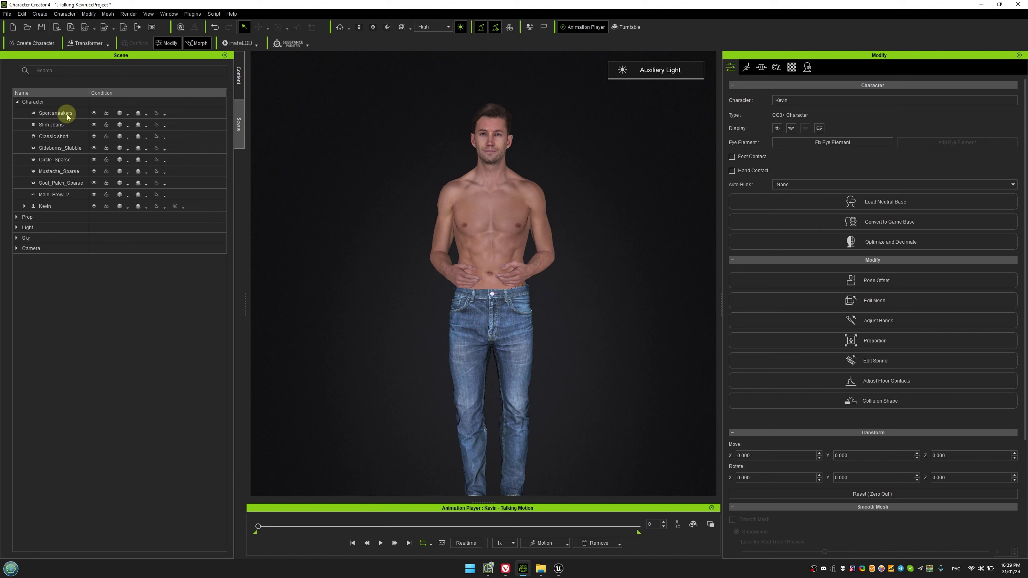
left_click(65, 123)
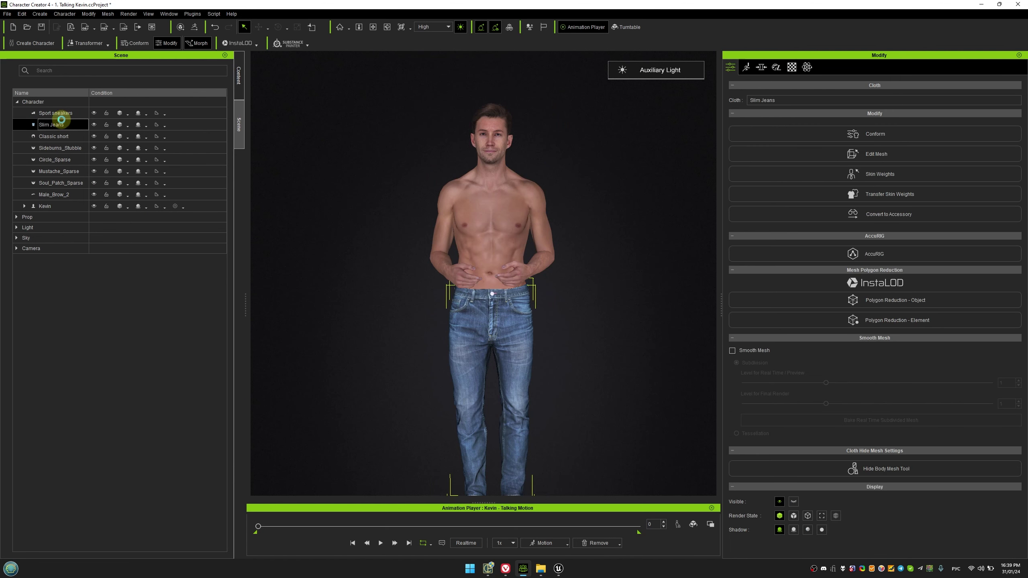
key("Delete")
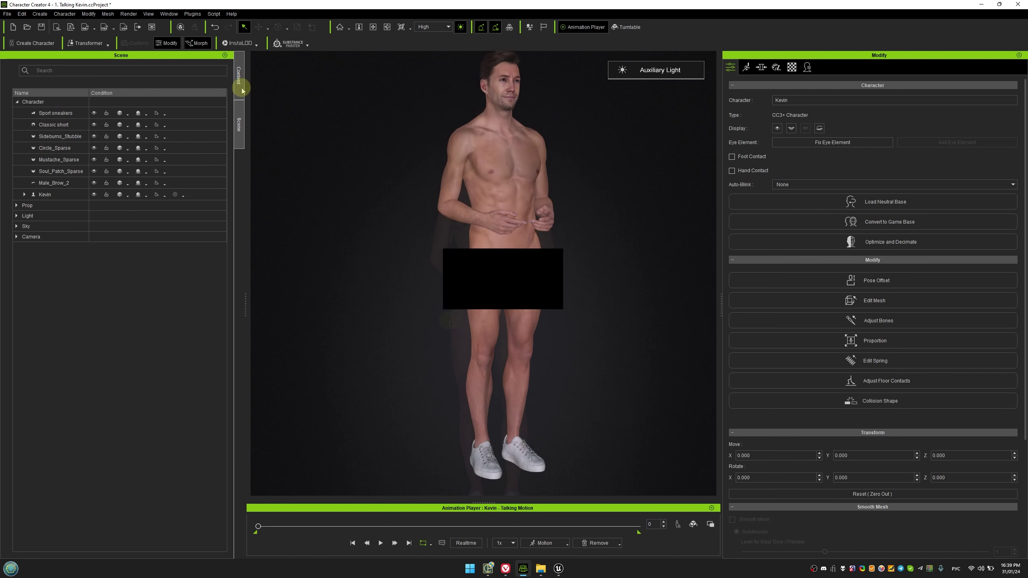
Apply the Open A calibration pose to Kevin
left_click(240, 83)
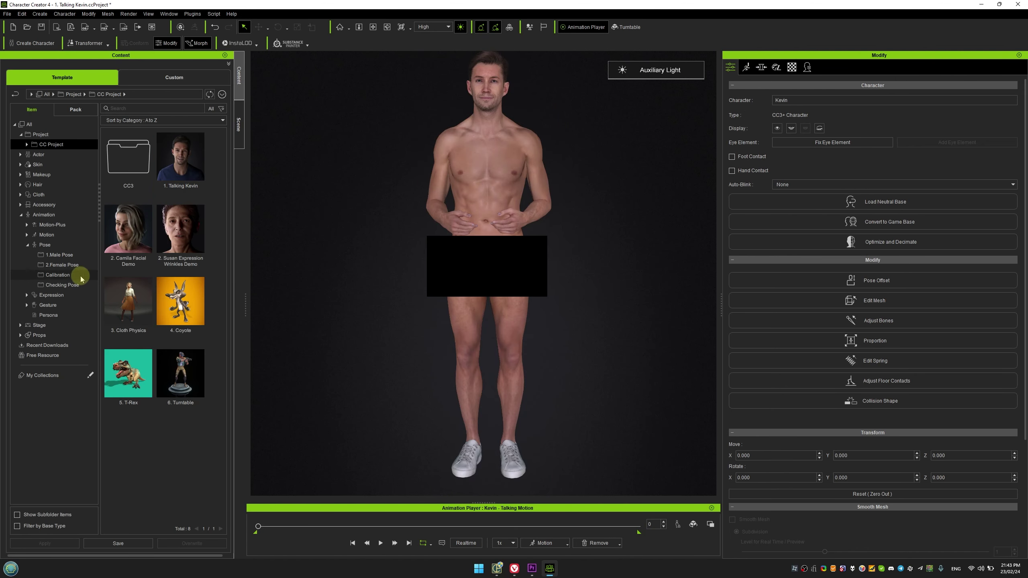
left_click(81, 276)
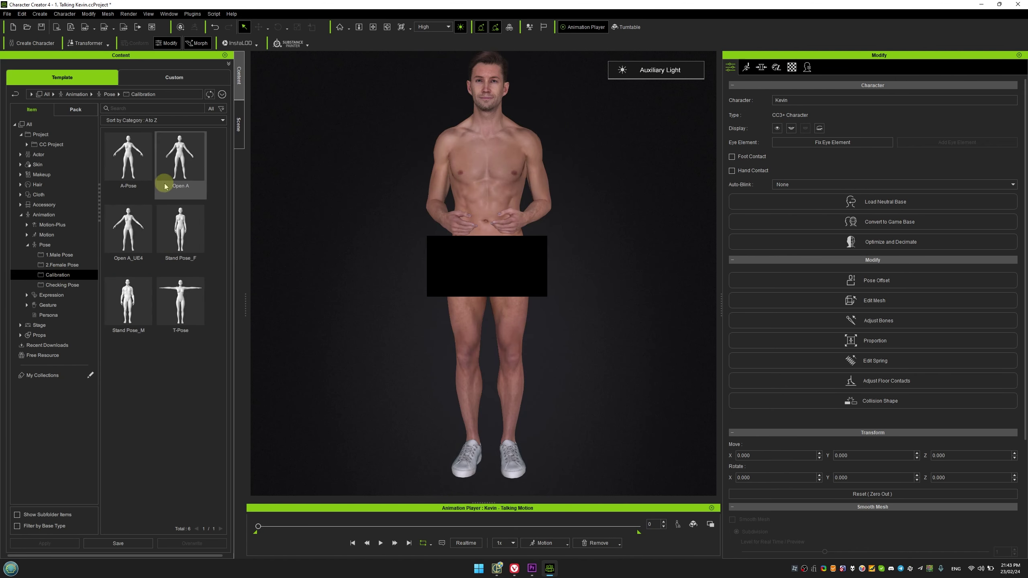
double_click(164, 184)
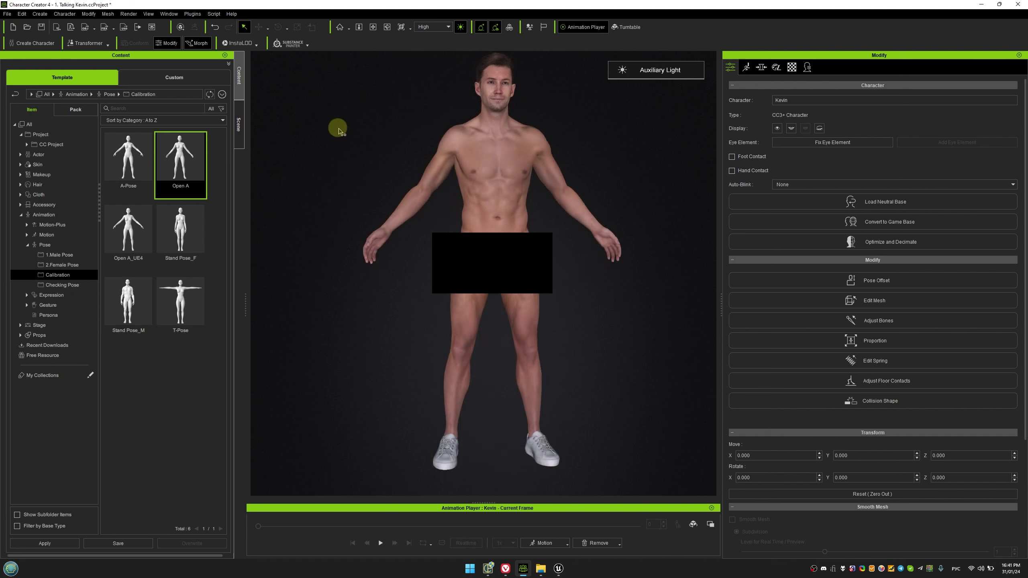
Set Kevin's FBX export to the Unreal preset with Current Pose
left_click(114, 32)
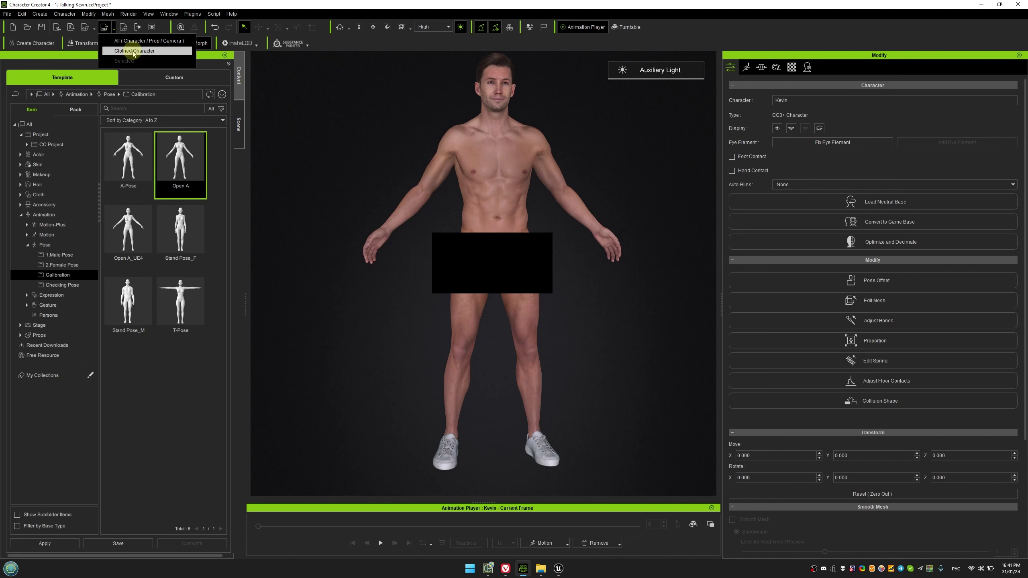
left_click(326, 129)
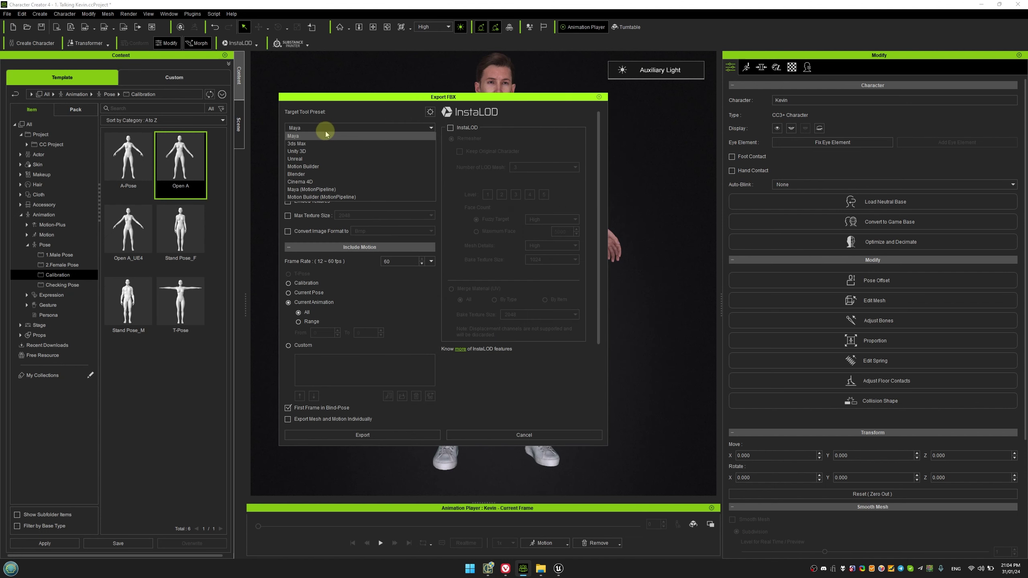
left_click(315, 159)
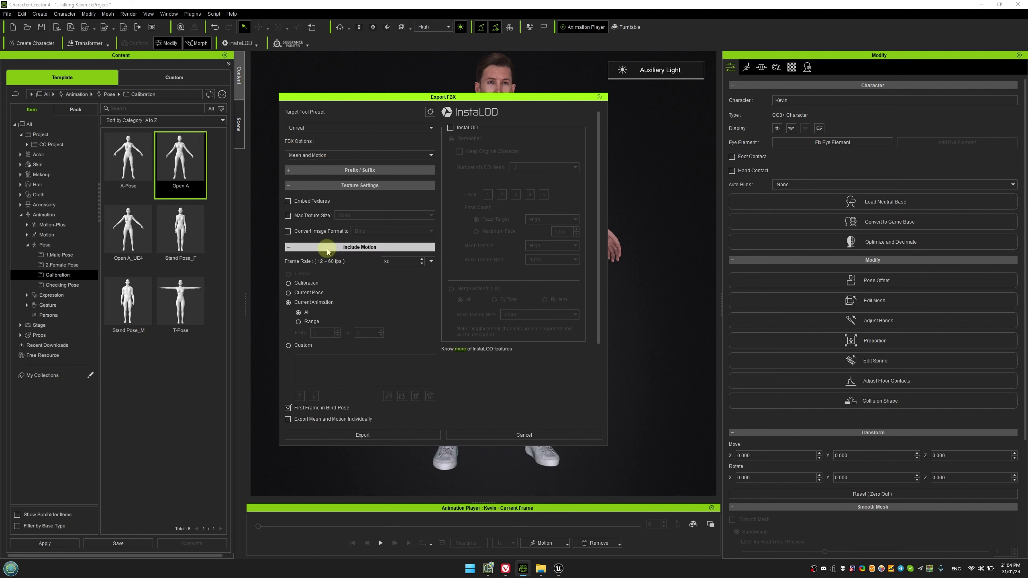
left_click(312, 292)
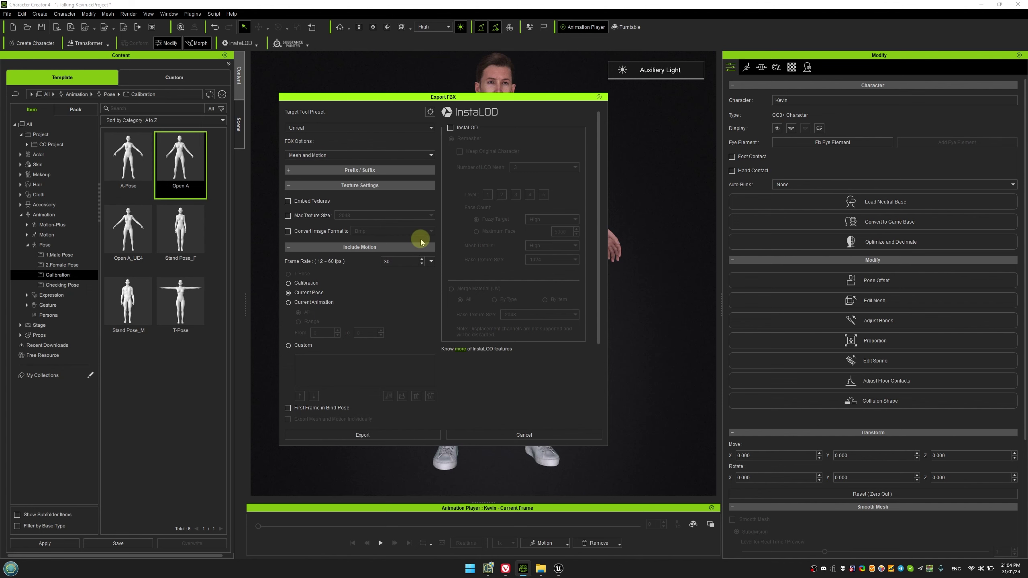
Enable InstaLOD with 2 LOD meshes, keeping the original character
left_click(451, 129)
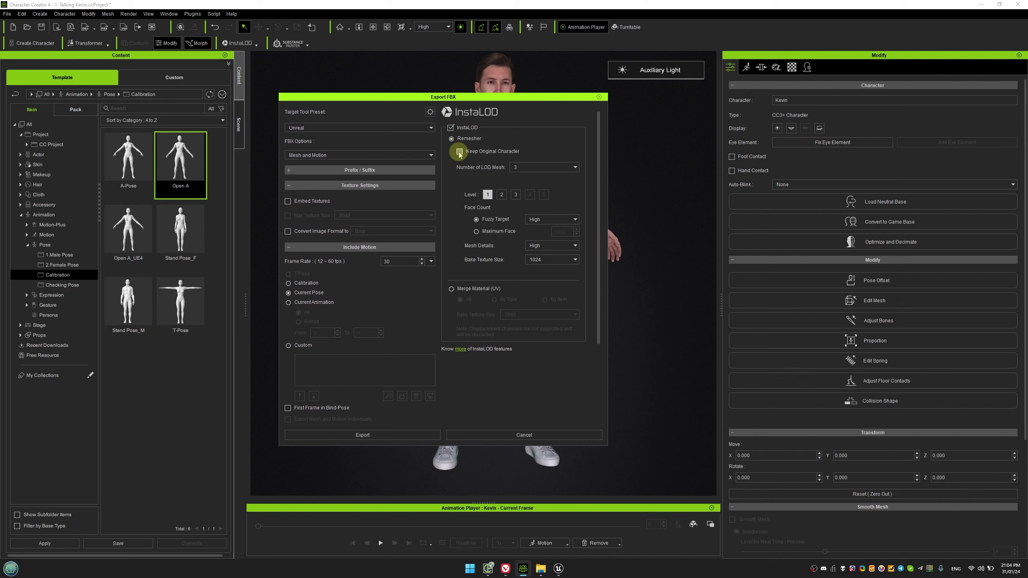
left_click(459, 152)
left_click(519, 167)
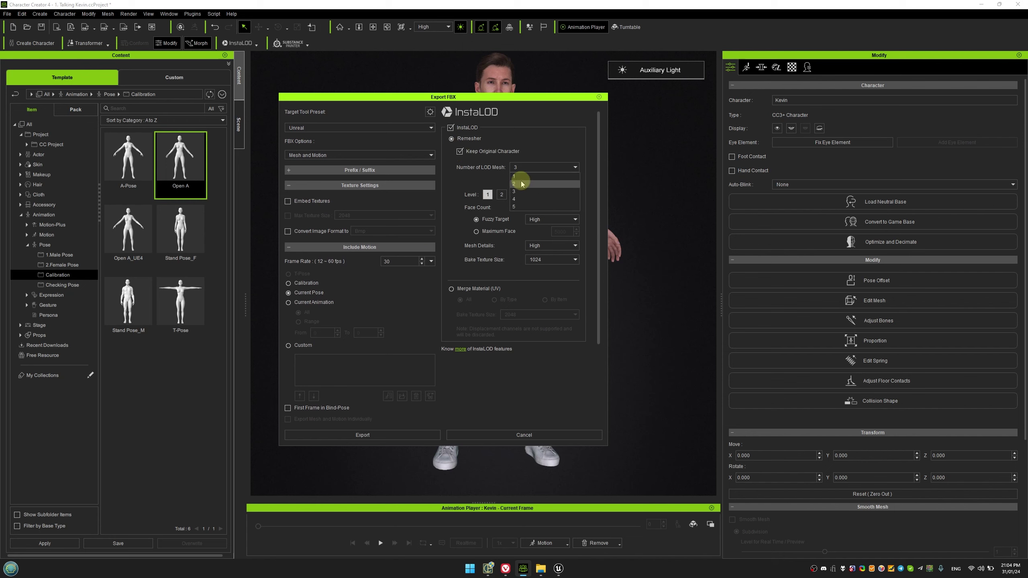
left_click(520, 183)
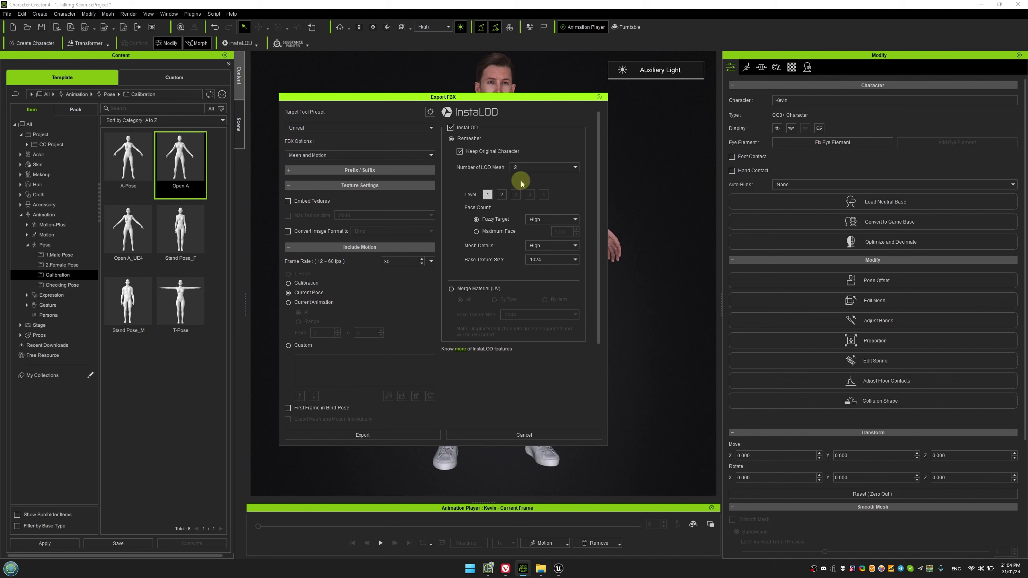
left_click(502, 195)
left_click(487, 194)
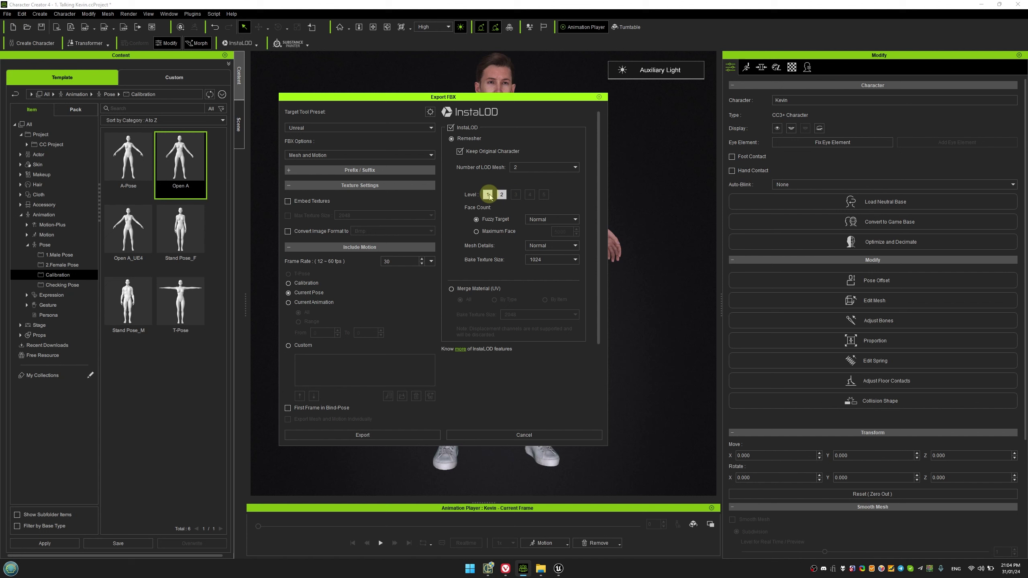
Leave Embed Motion unchecked in the advanced settings and start the export
left_click(430, 112)
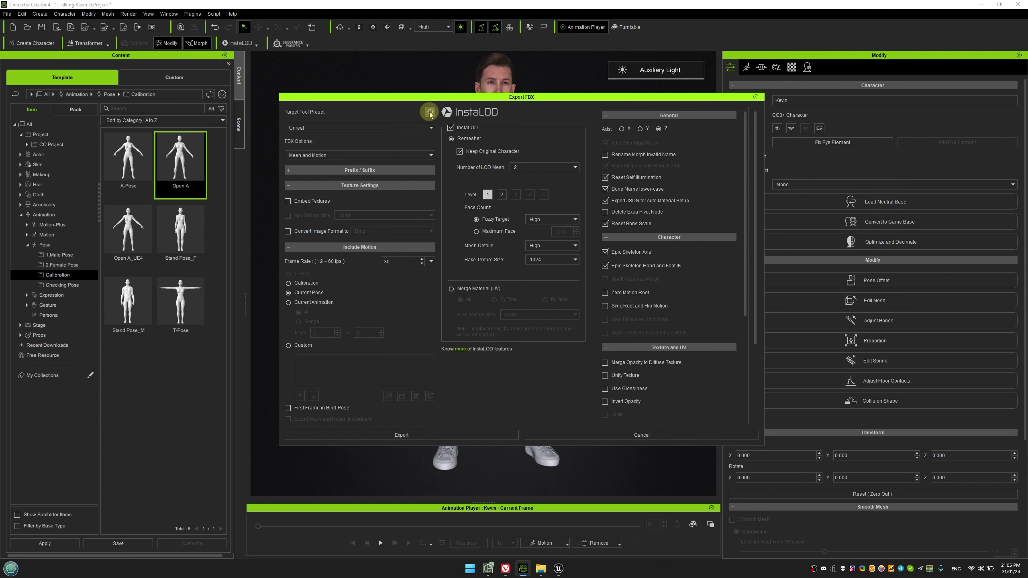
left_click_drag(746, 170, 749, 280)
left_click(614, 338)
left_click(614, 339)
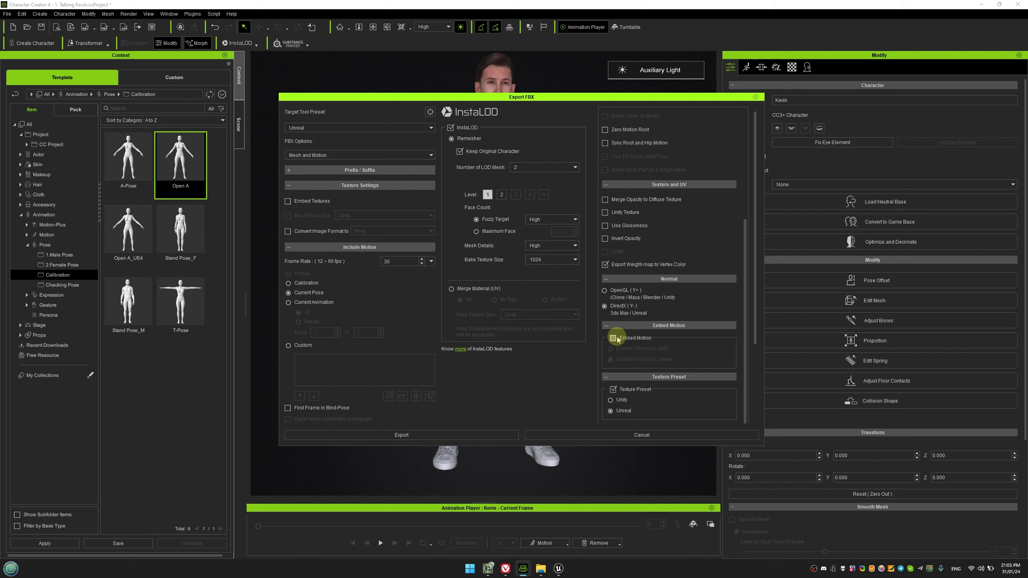
left_click(416, 435)
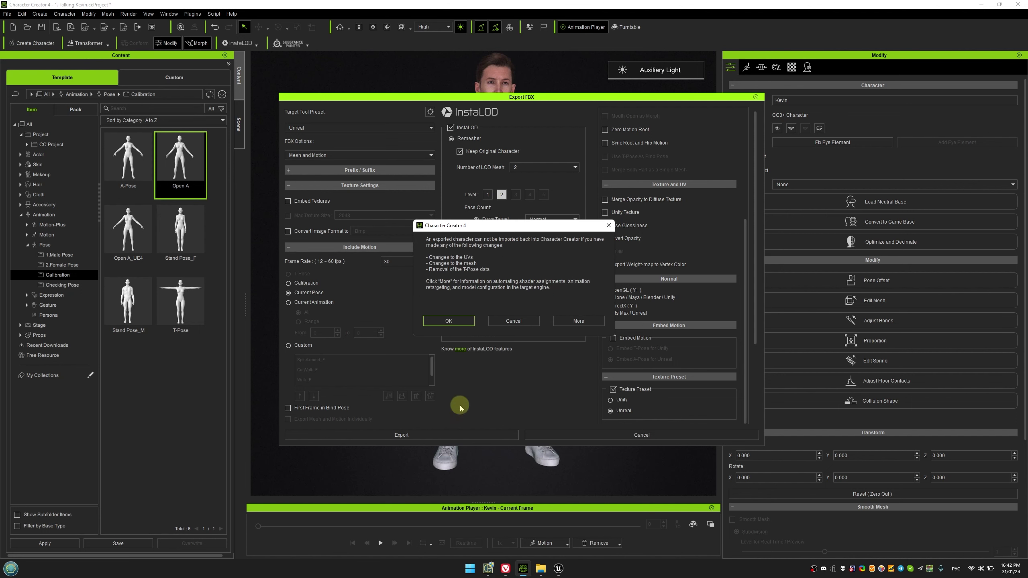
left_click(459, 323)
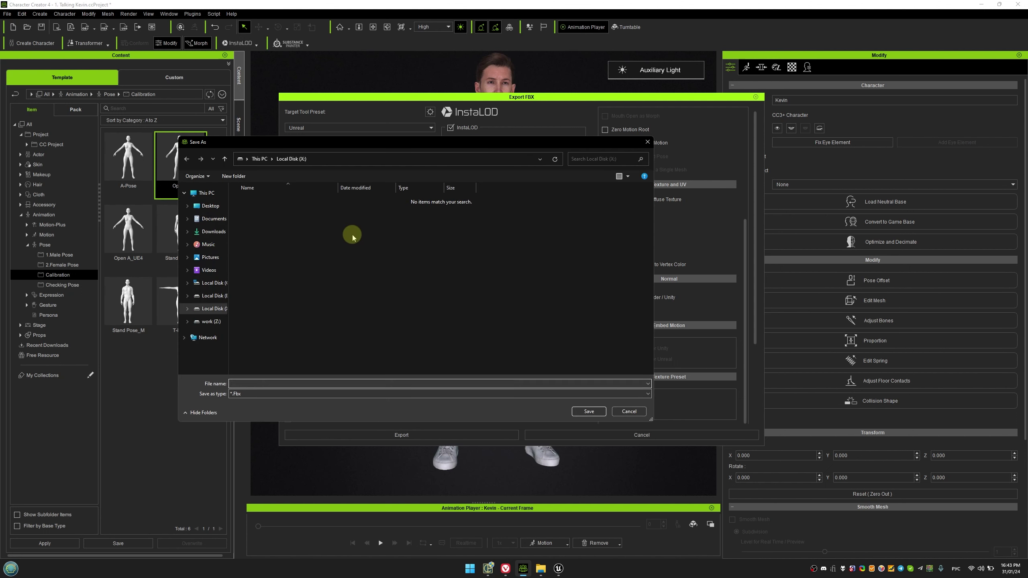
Save the FBX as Kevin inside a new Kevin folder
right_click(353, 237)
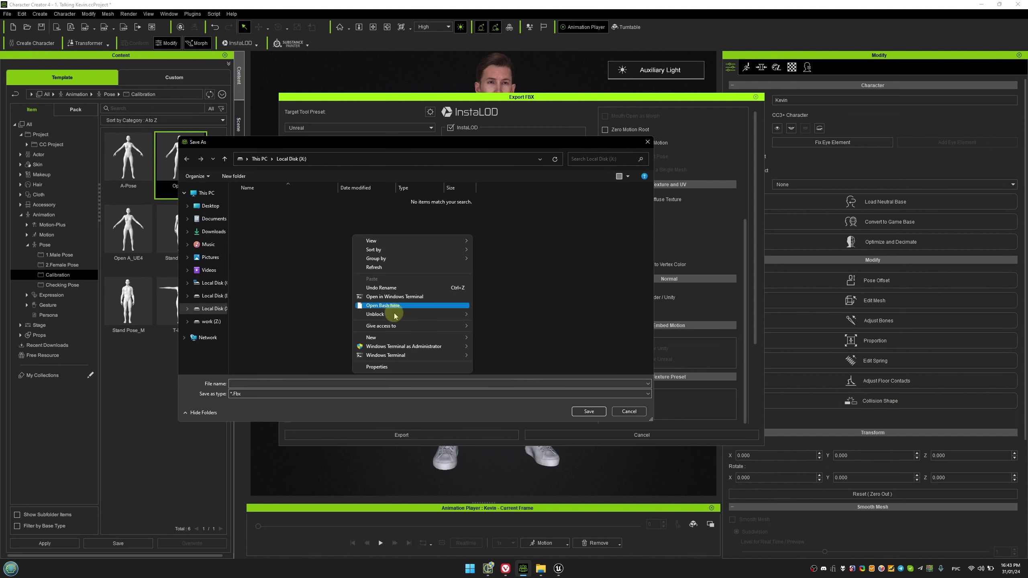
mouse_move(394, 334)
left_click(502, 340)
type("Kevin")
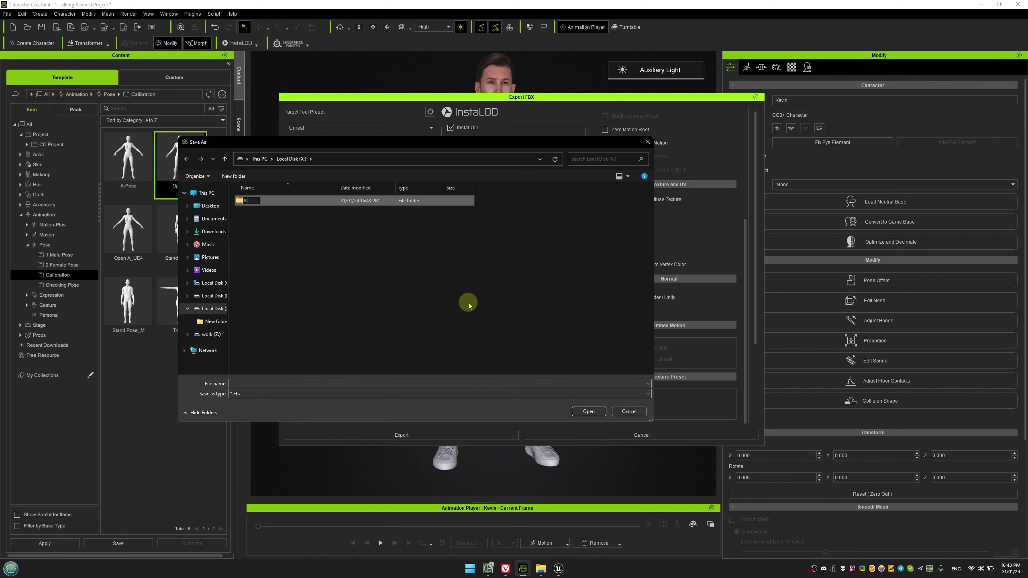
left_click(287, 216)
double_click(287, 201)
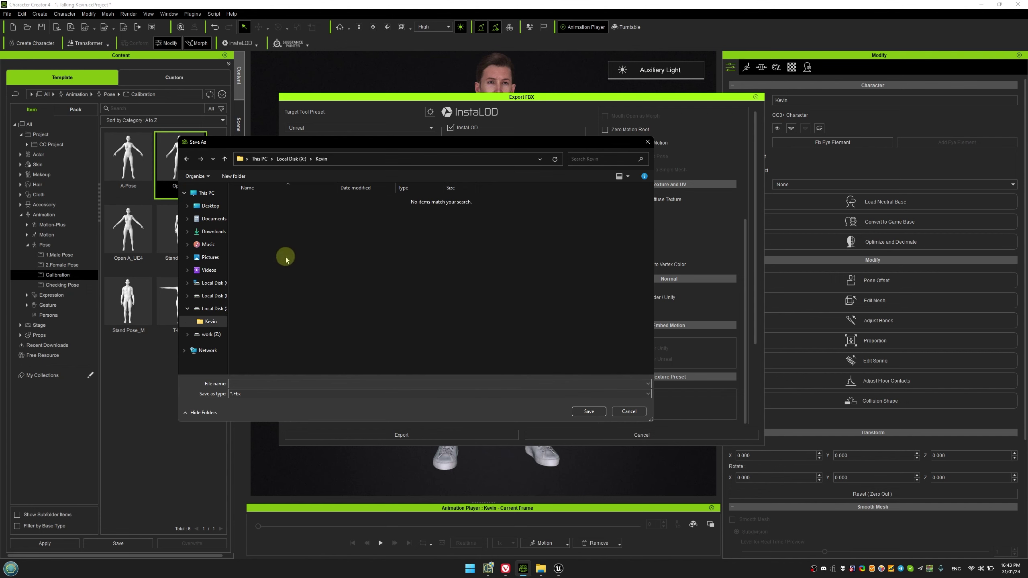
left_click(297, 382)
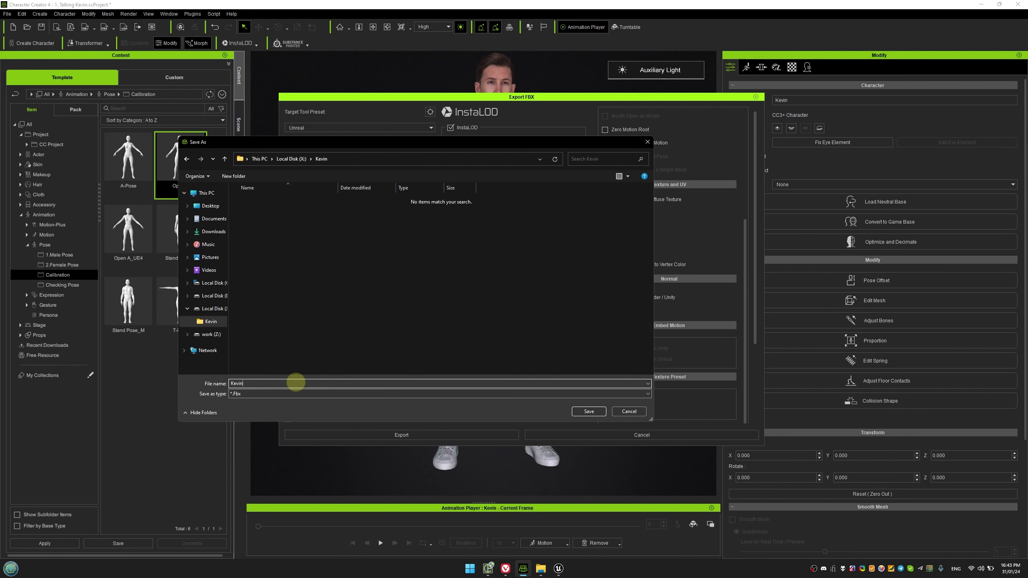
left_click(577, 412)
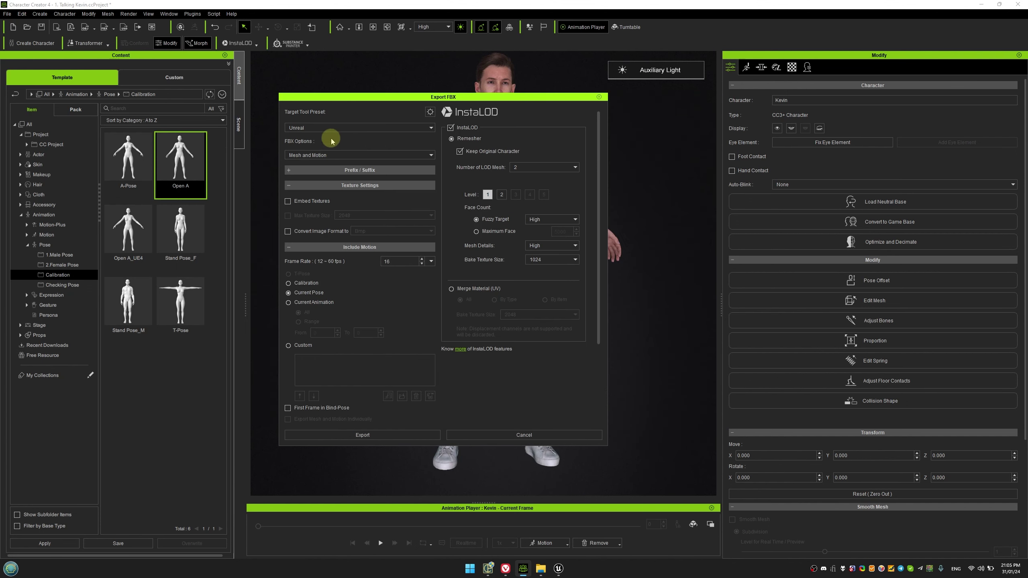
left_click(329, 127)
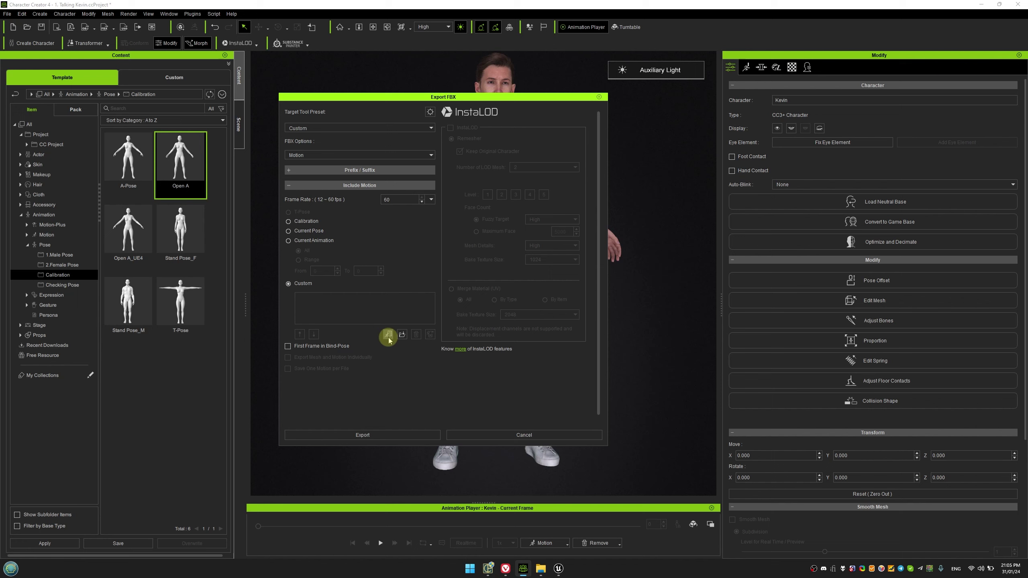
Switch to custom motions only and remove Idle01_M, Idle02_M and Idle03_M
left_click(388, 334)
scroll(401, 310, "down", 5)
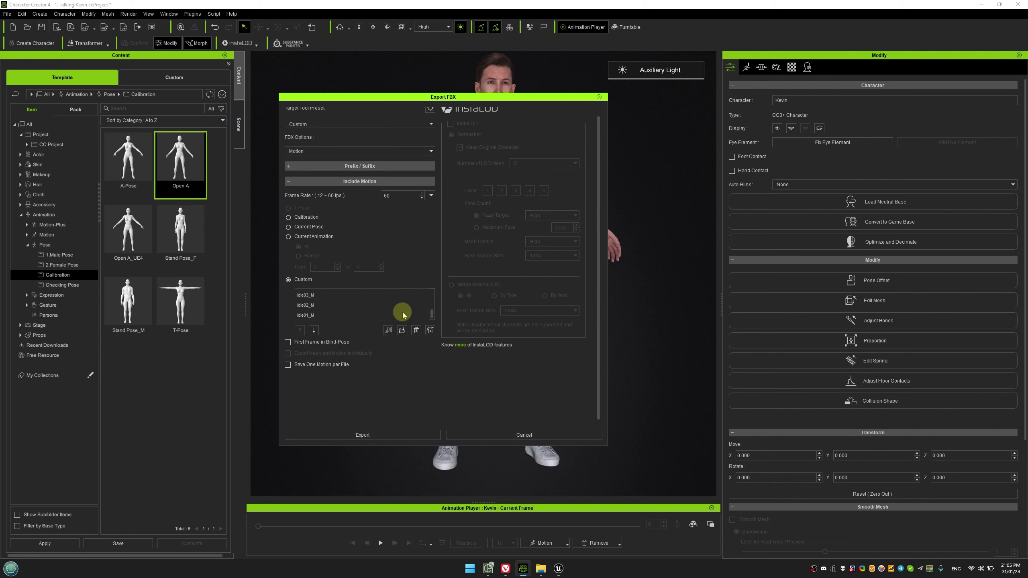
left_click(337, 317)
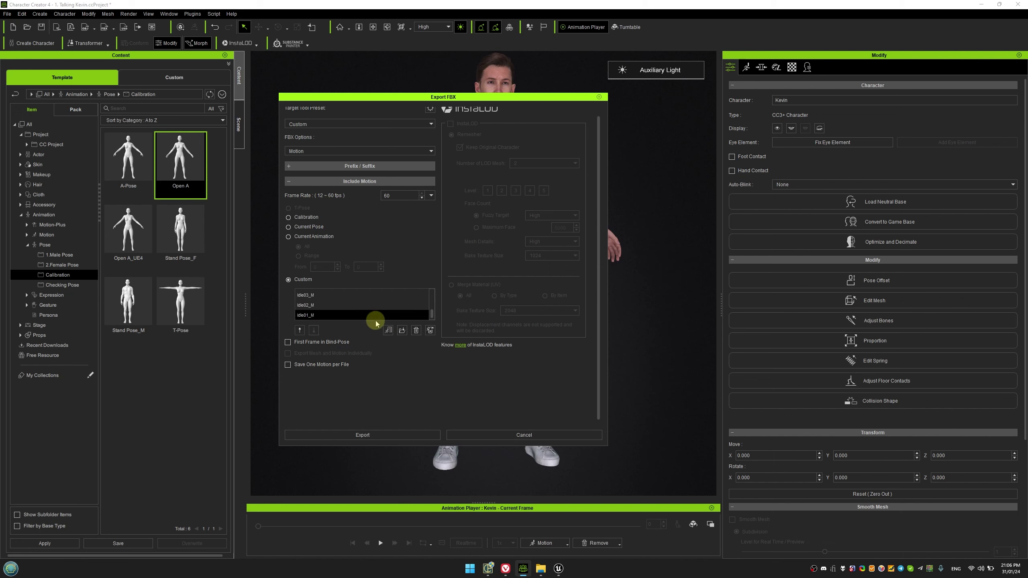
left_click(416, 330)
left_click(376, 316)
left_click(416, 330)
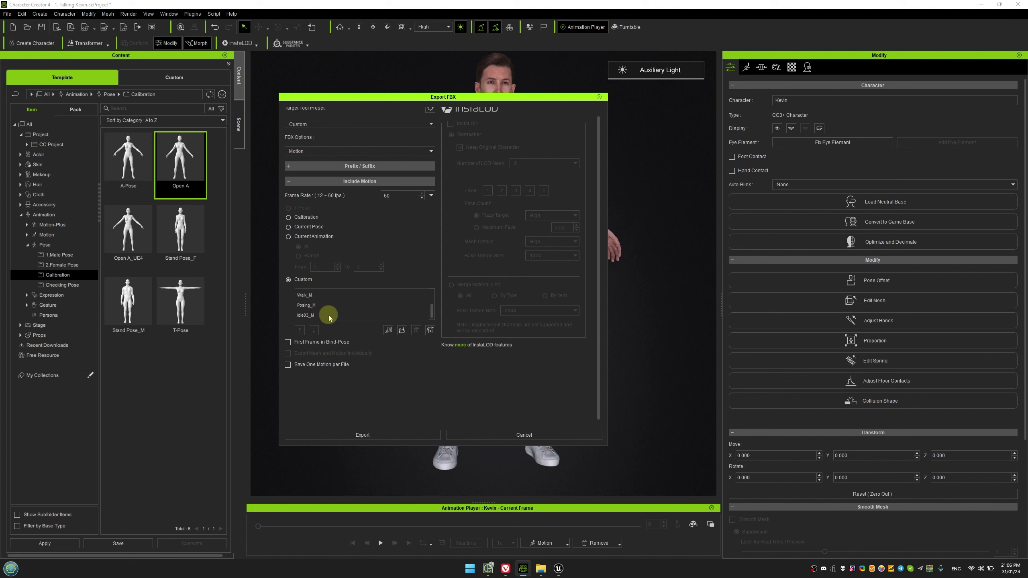
left_click(327, 316)
left_click(416, 331)
mouse_move(428, 319)
left_mouse_down()
mouse_move(429, 299)
mouse_move(424, 310)
left_mouse_up()
Start the motion export and create and open a new KevinMotion folder
left_click(380, 434)
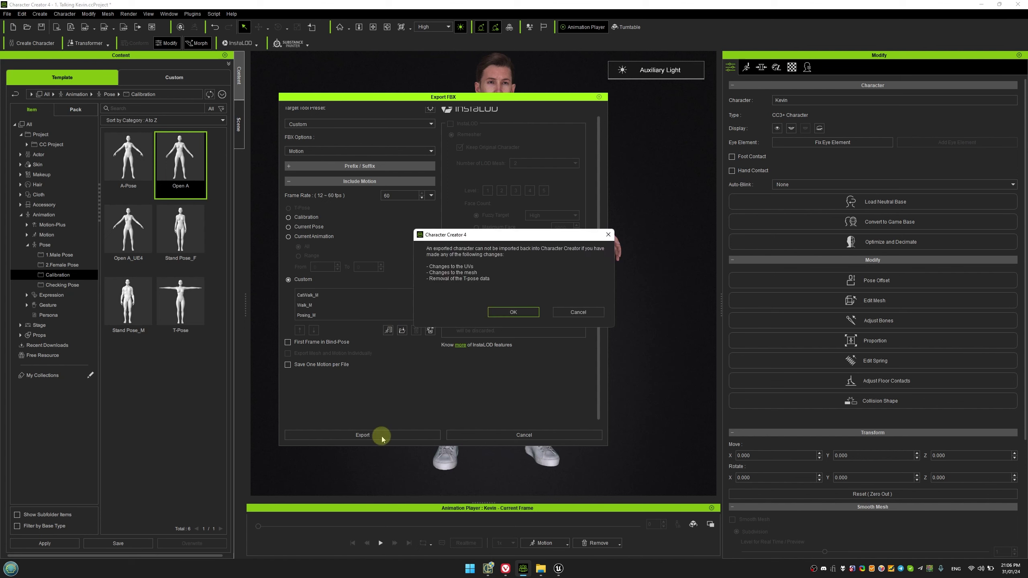
left_click(511, 312)
right_click(293, 270)
mouse_move(344, 371)
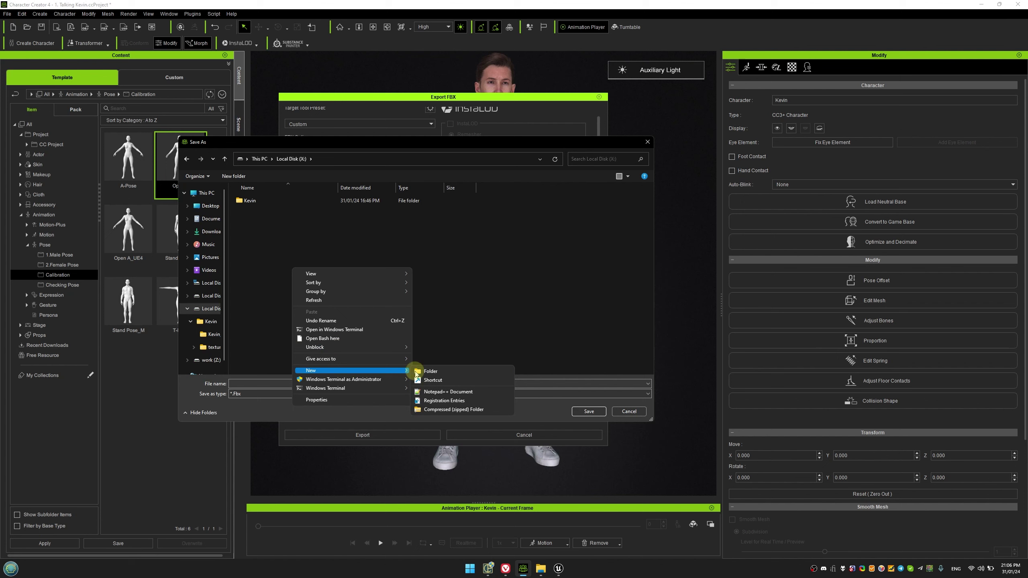
left_click(429, 362)
type("Ke")
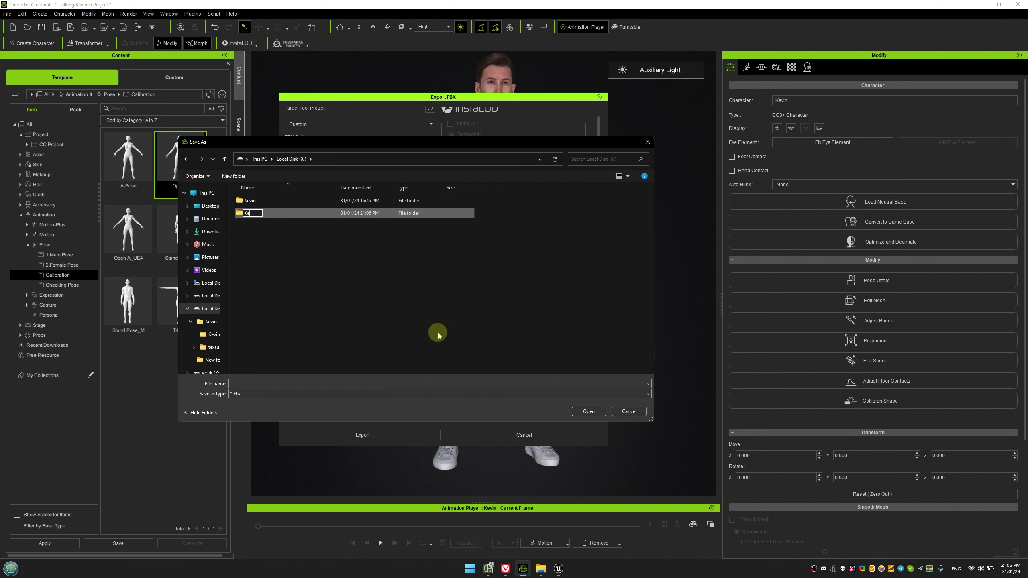
type("vinMotion")
key("Return")
key("Return")
left_click(273, 384)
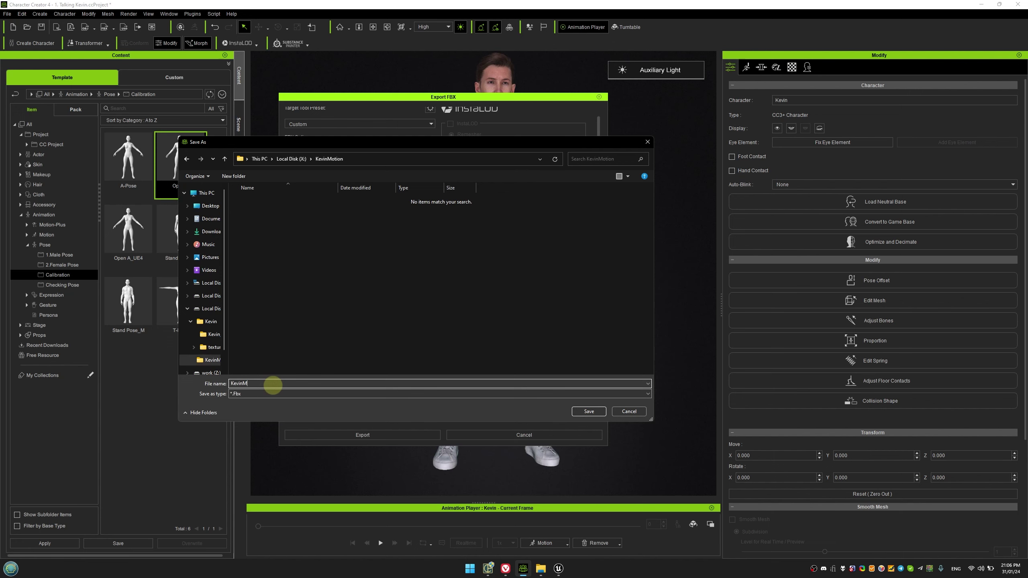
Save the KevinMotion export, then remove Camila's Crop_T_shirts and Denim_shorts and apply Open A
type("KevinMotion")
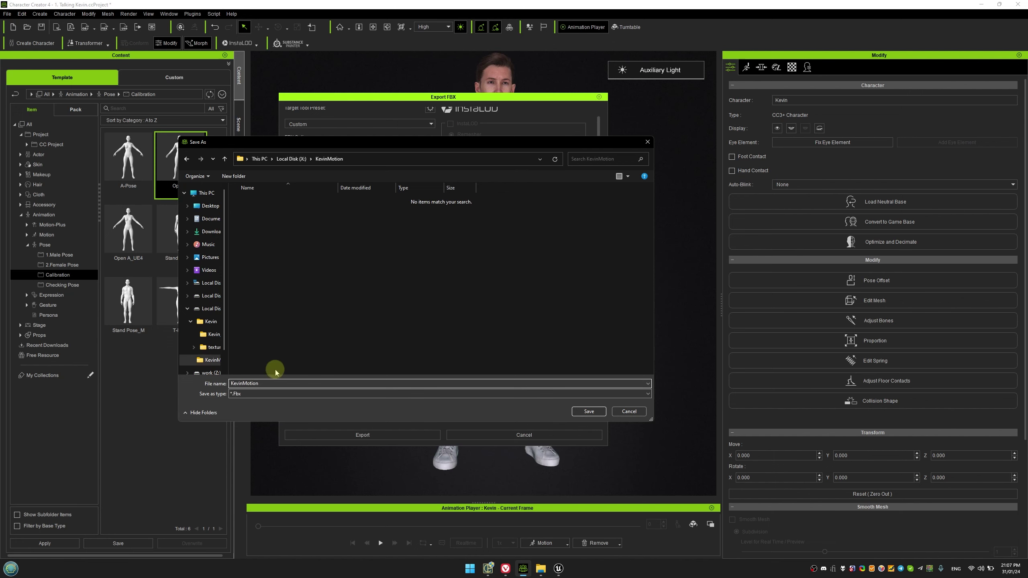
left_click(582, 410)
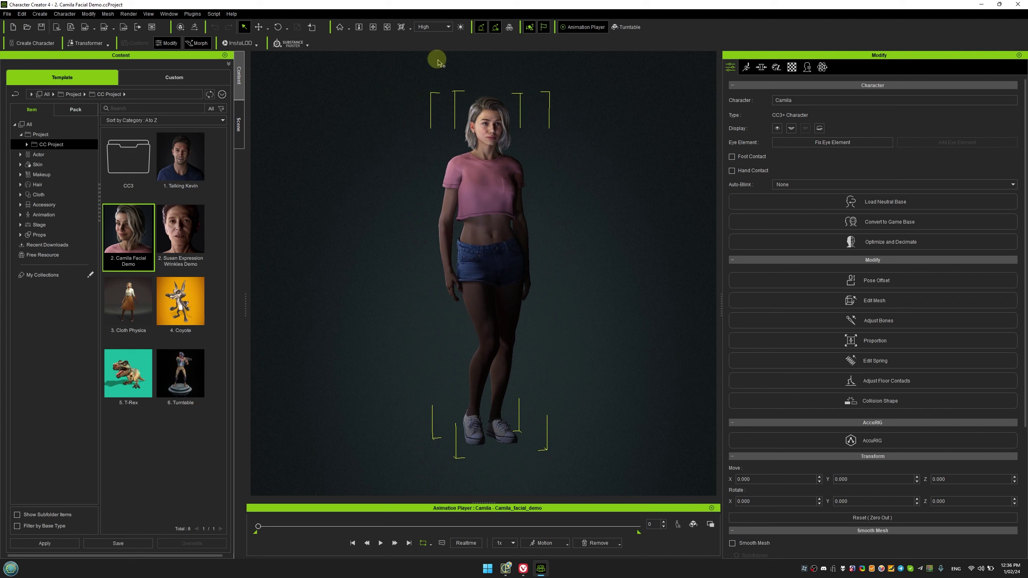
left_click(240, 126)
left_click(65, 114)
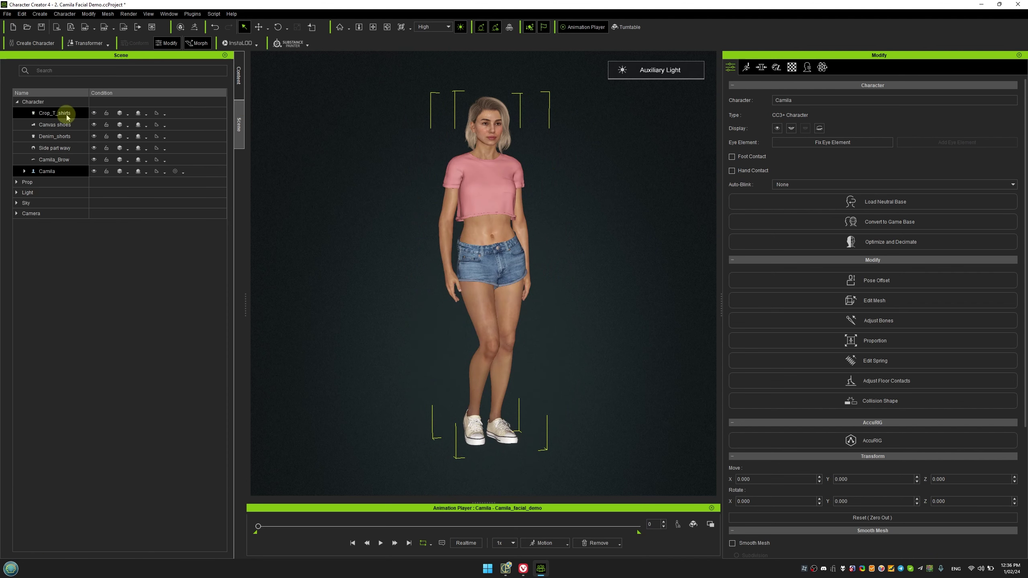
key("Delete")
left_click(66, 125)
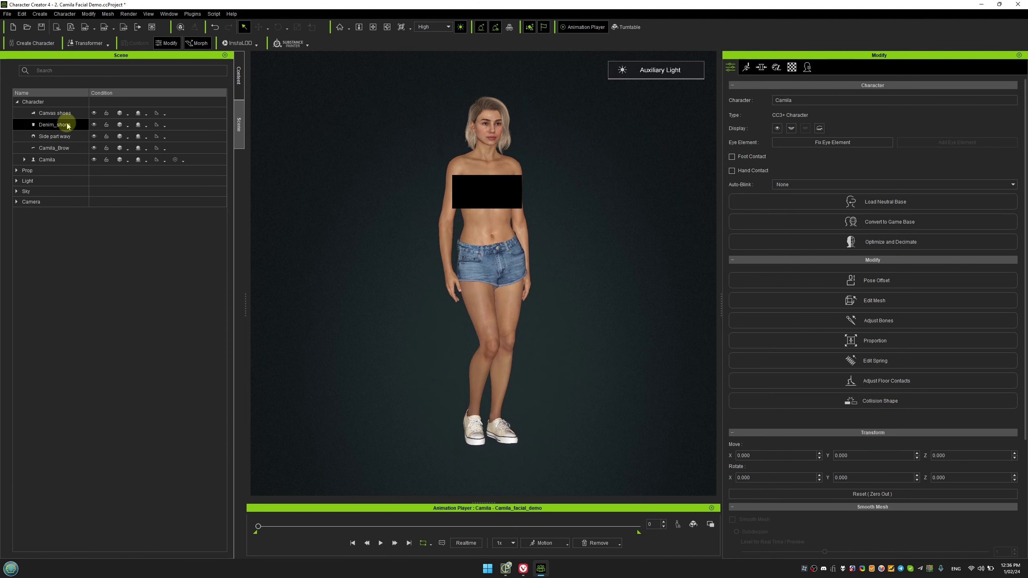
key("Delete")
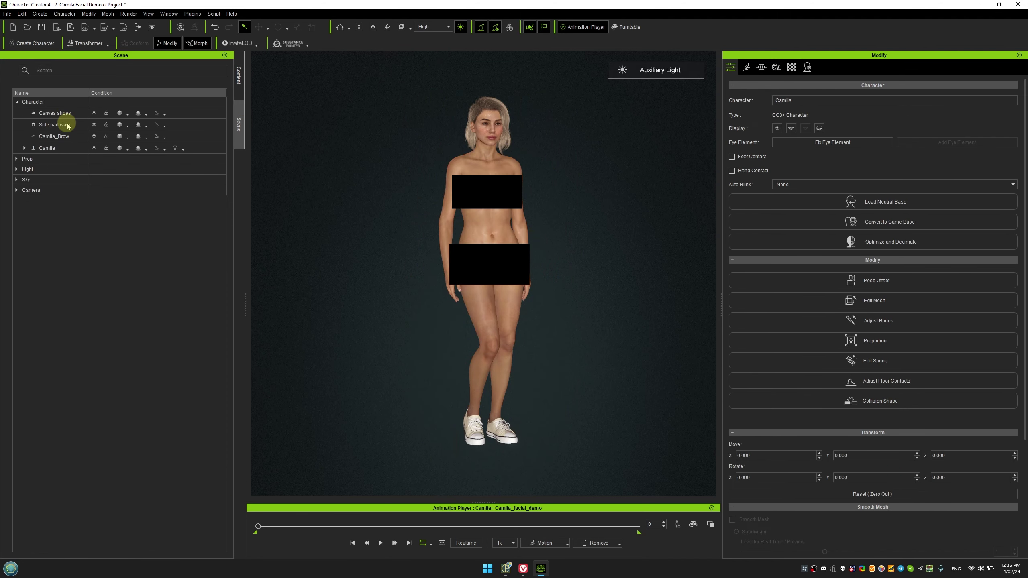
left_click(239, 75)
double_click(178, 161)
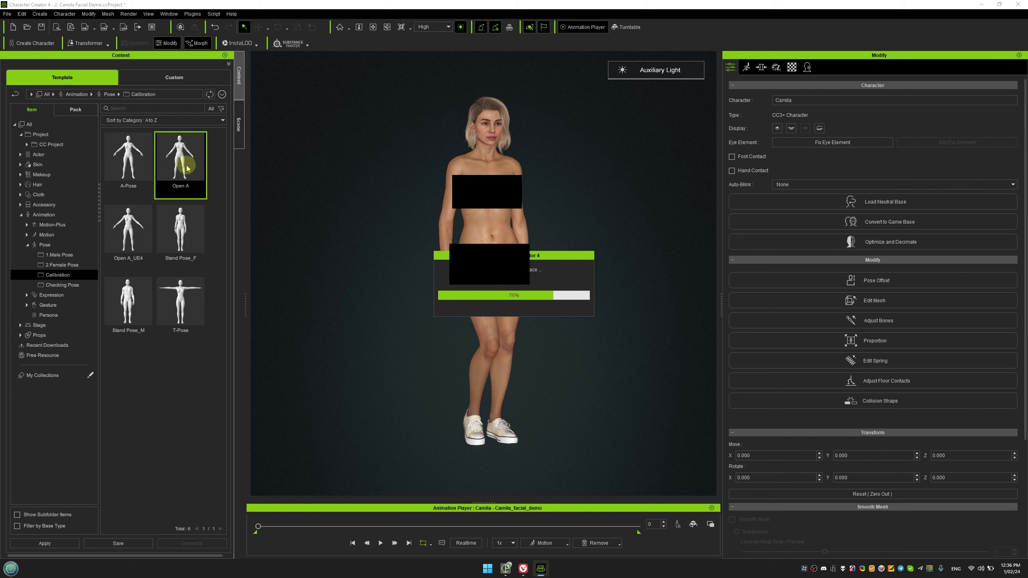
Export Camila as a clothed-character FBX in Current Pose, with First Frame in Bind-Pose off
left_click(114, 28)
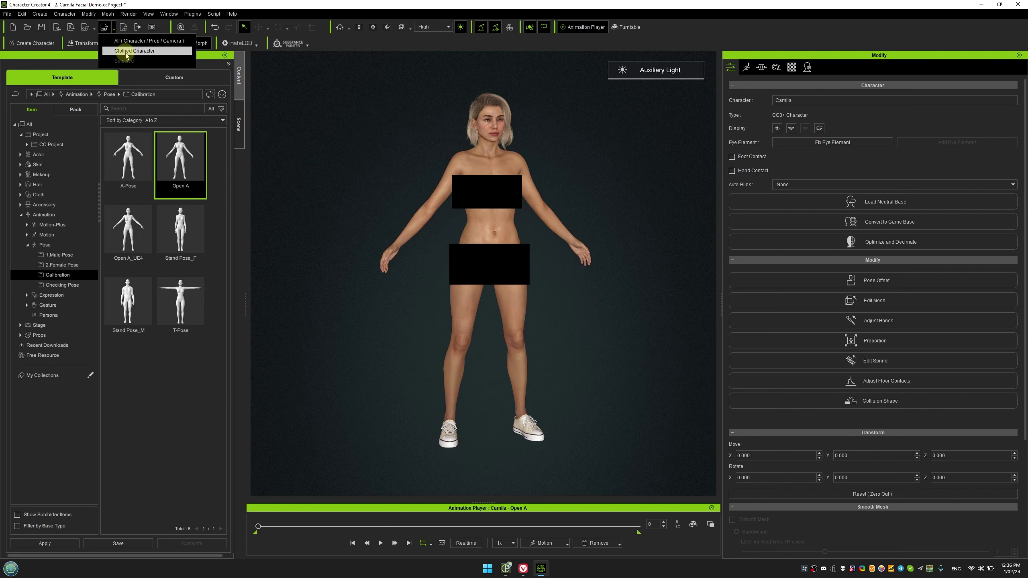
left_click(130, 38)
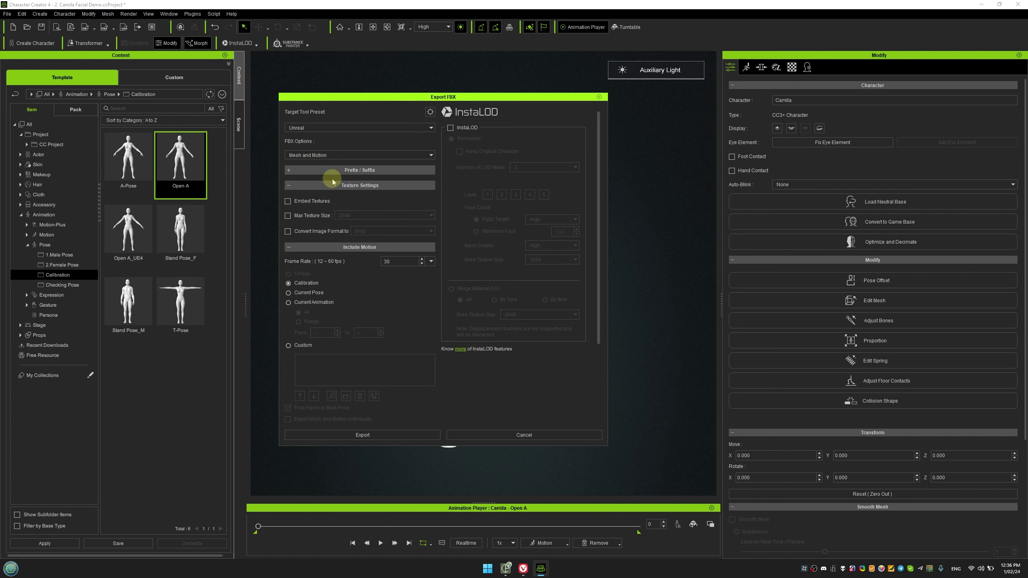
left_click(318, 292)
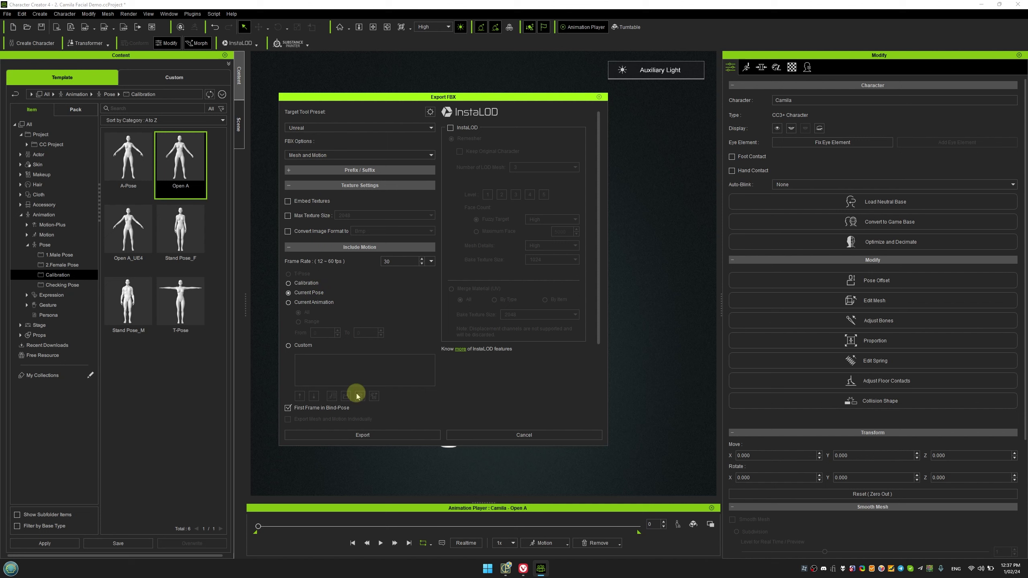
left_click(338, 407)
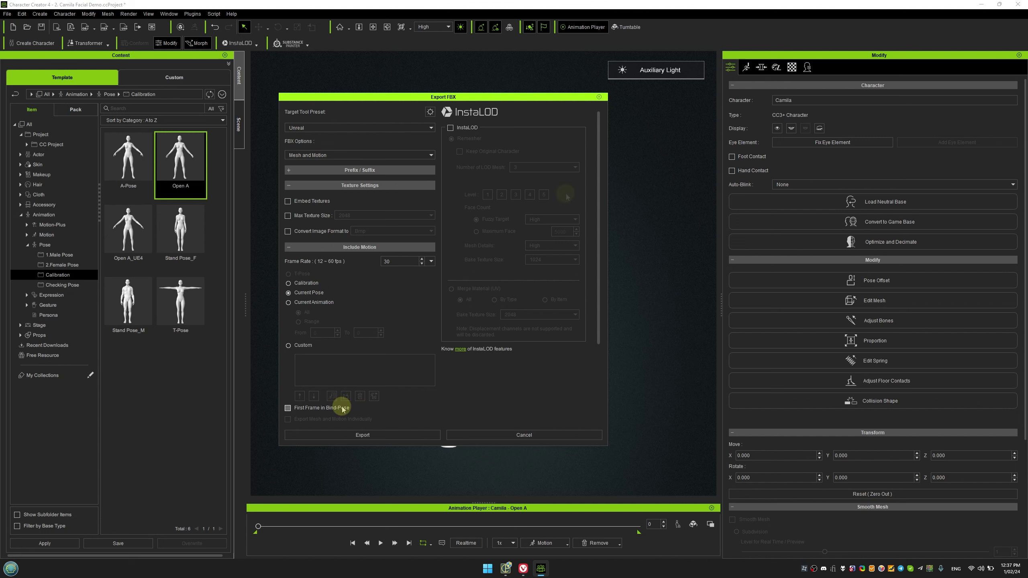
Turn off Embed Motion and start the export, accepting the re-import warning
left_click(430, 111)
left_click_drag(744, 173, 736, 280)
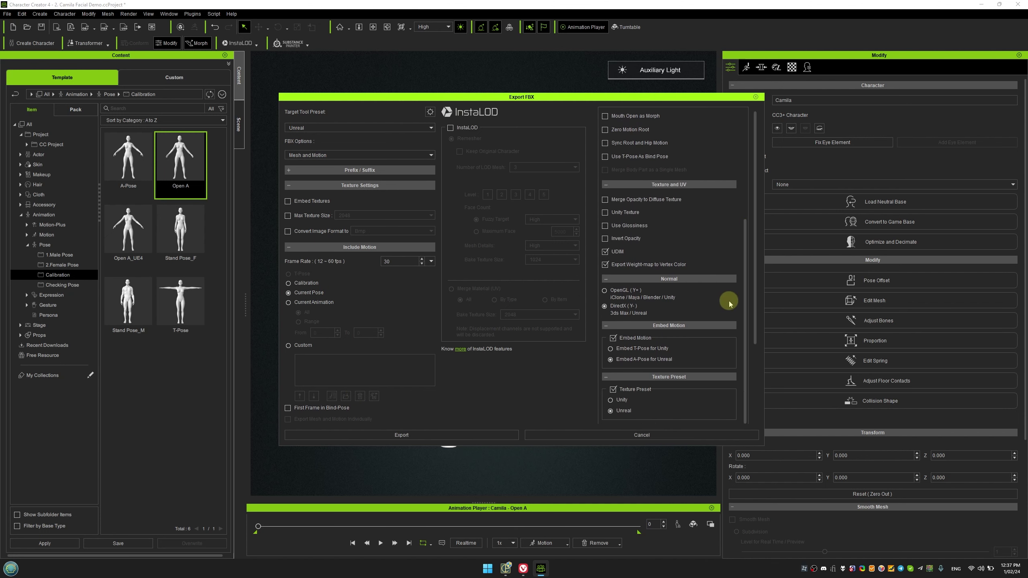
left_click(646, 338)
left_click_drag(747, 289, 739, 161)
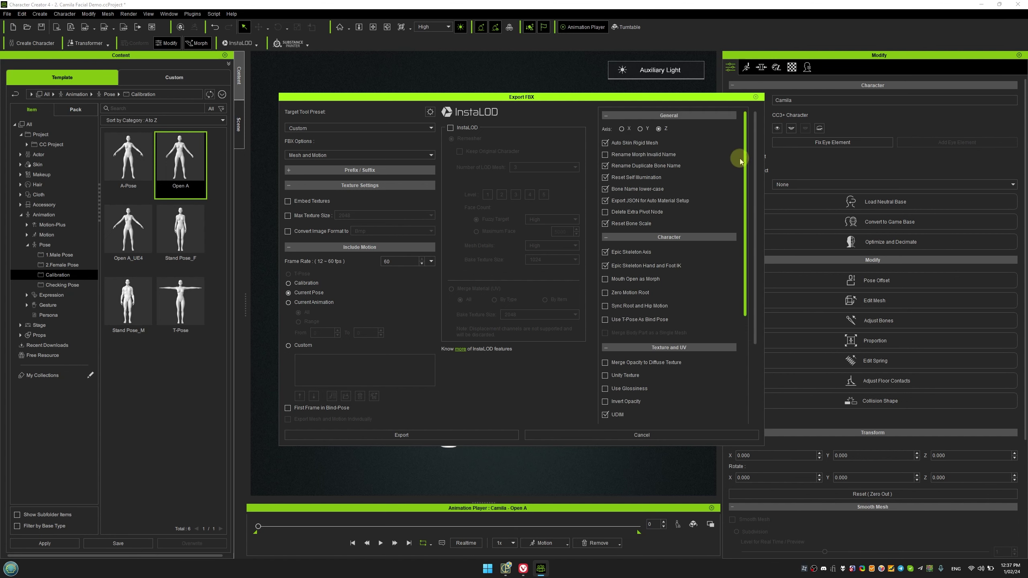
left_click(458, 430)
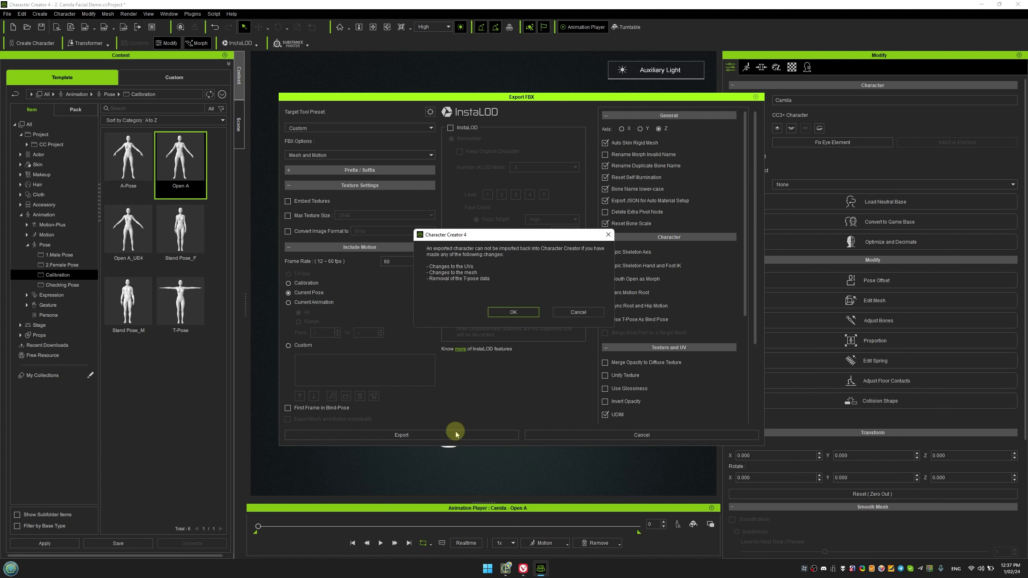
left_click(513, 312)
Create and open a new Camila folder and name the file Camila
right_click(314, 240)
mouse_move(415, 330)
left_click(450, 334)
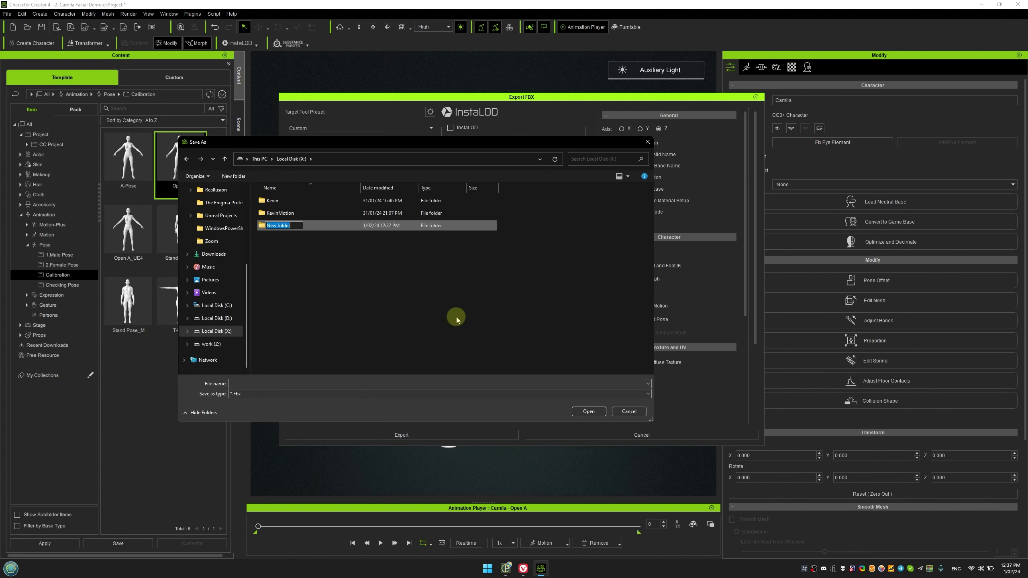
type("Camila")
key("Return")
double_click(279, 226)
left_click(379, 384)
type("Ca")
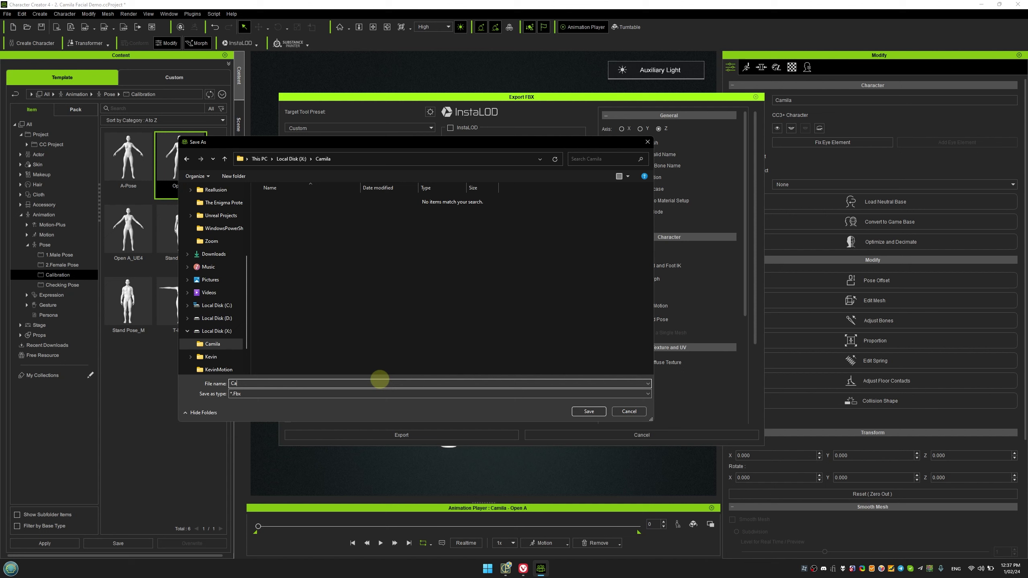
type("mila")
Save Camila's FBX, then delete her Side part wavy hair and Camila_Brow
left_click(590, 411)
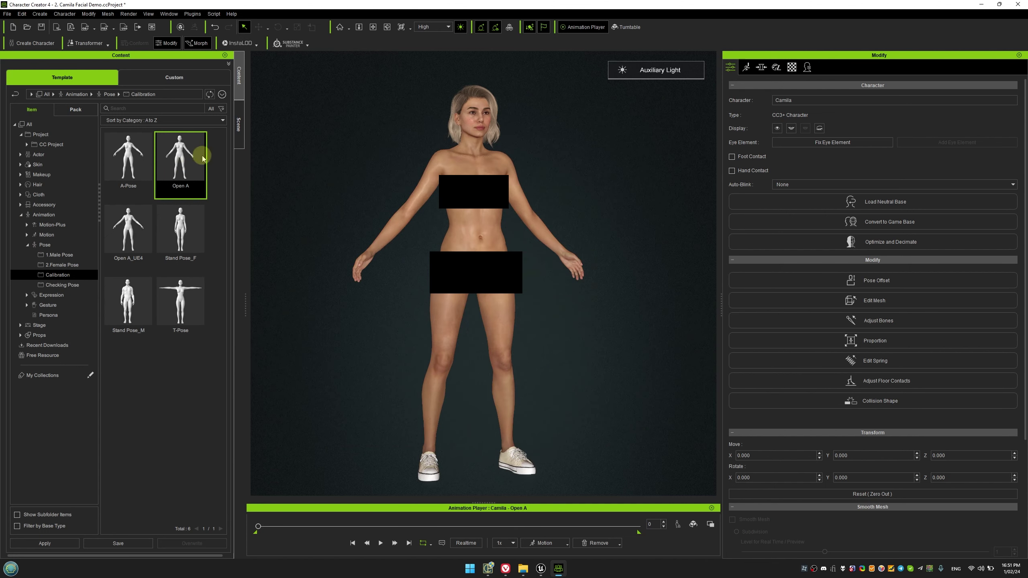
left_click(240, 121)
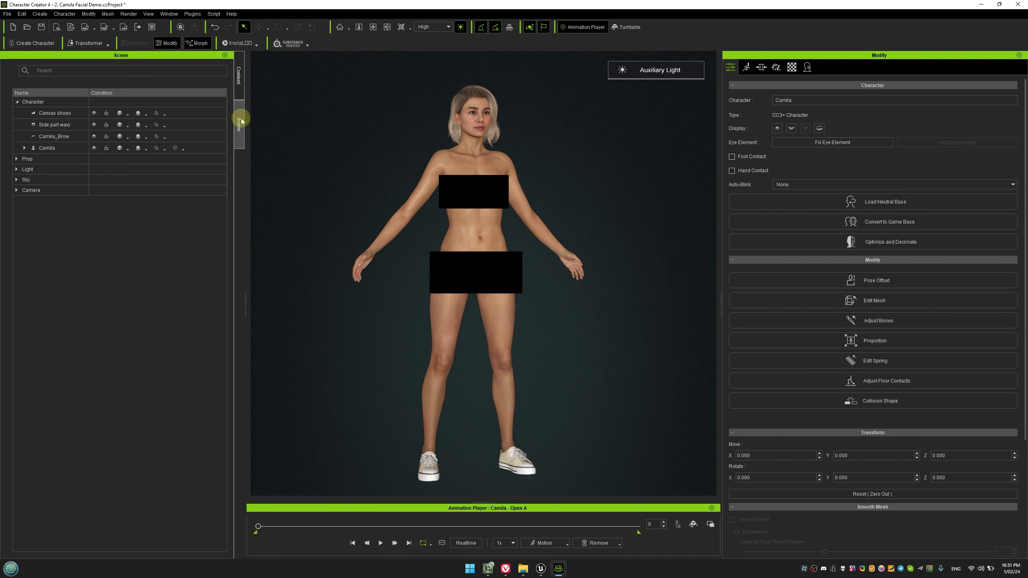
left_click(75, 125)
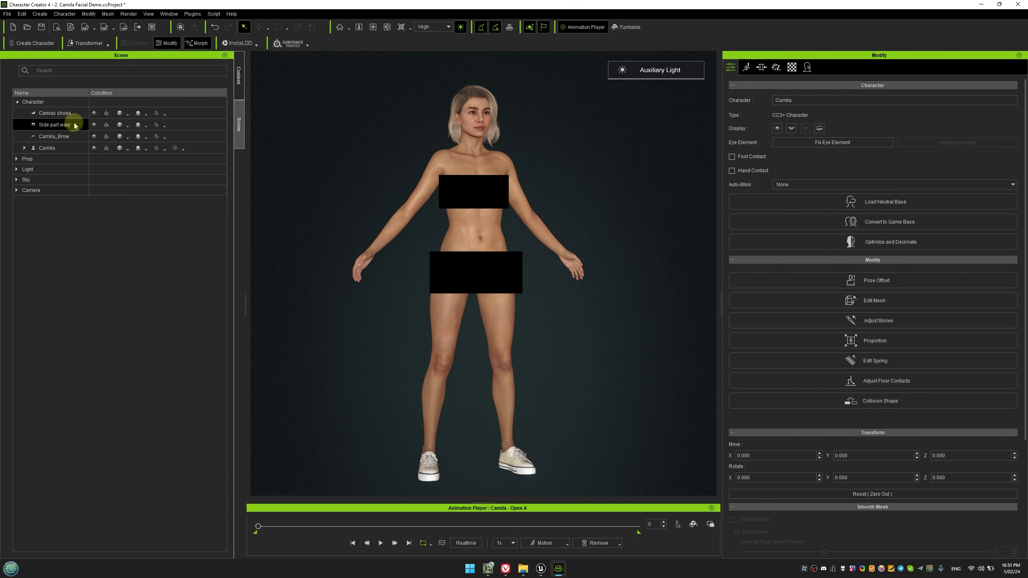
key("Delete")
left_click(104, 27)
left_click(359, 155)
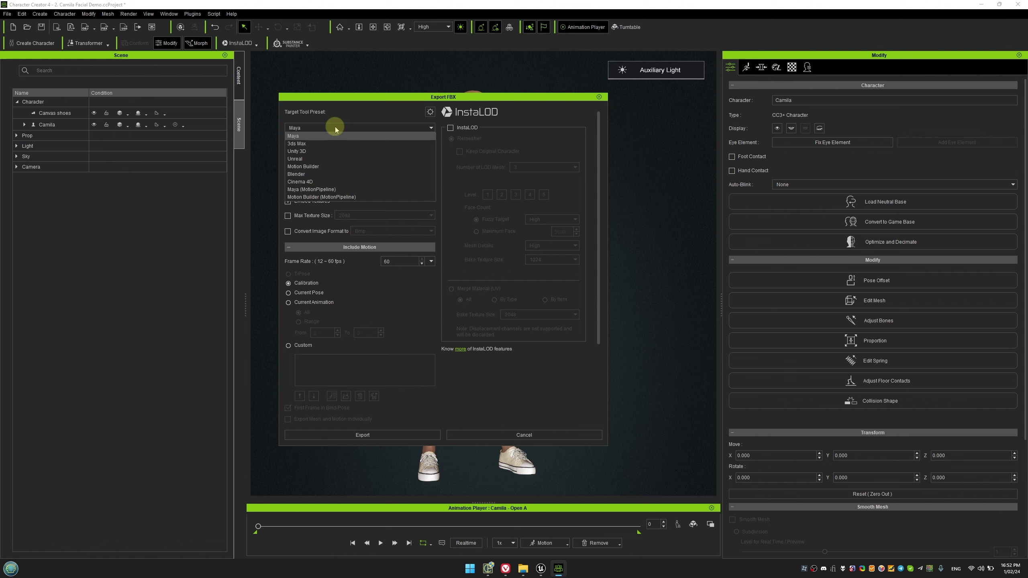
Set the Unreal preset with Current Pose and First Frame in Bind-Pose off
left_click(307, 159)
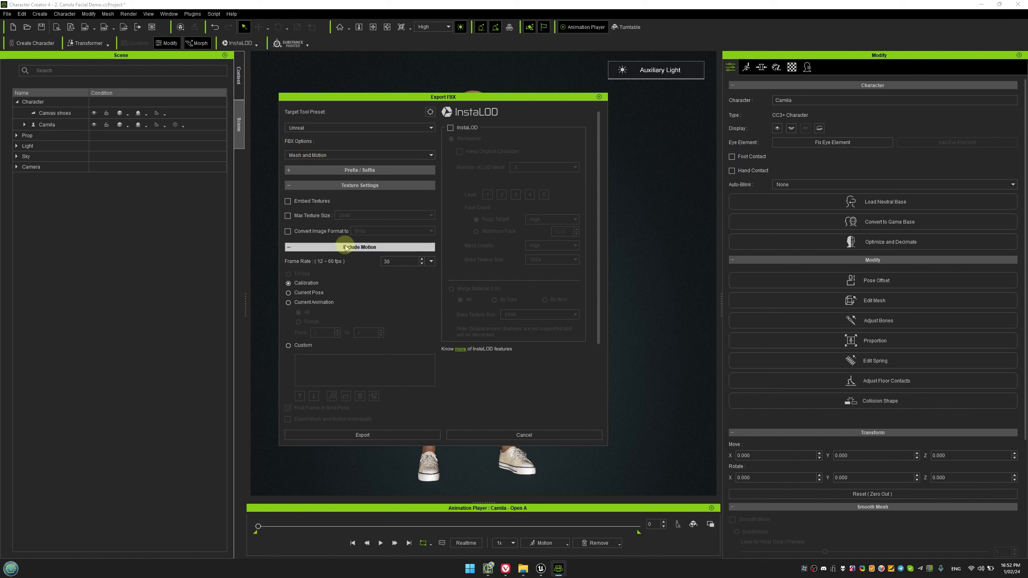
left_click(320, 294)
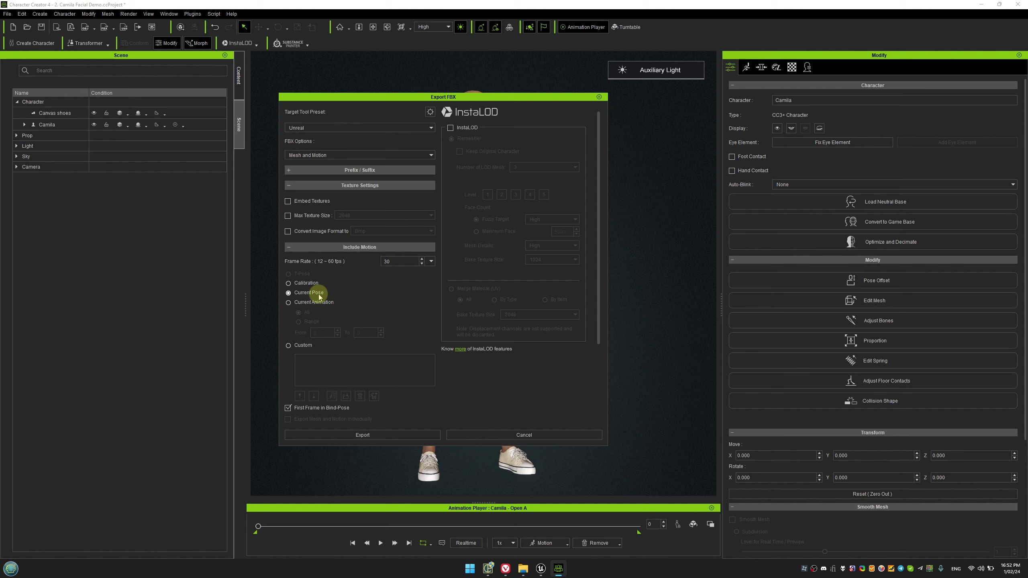
scroll(338, 323, "down", 1)
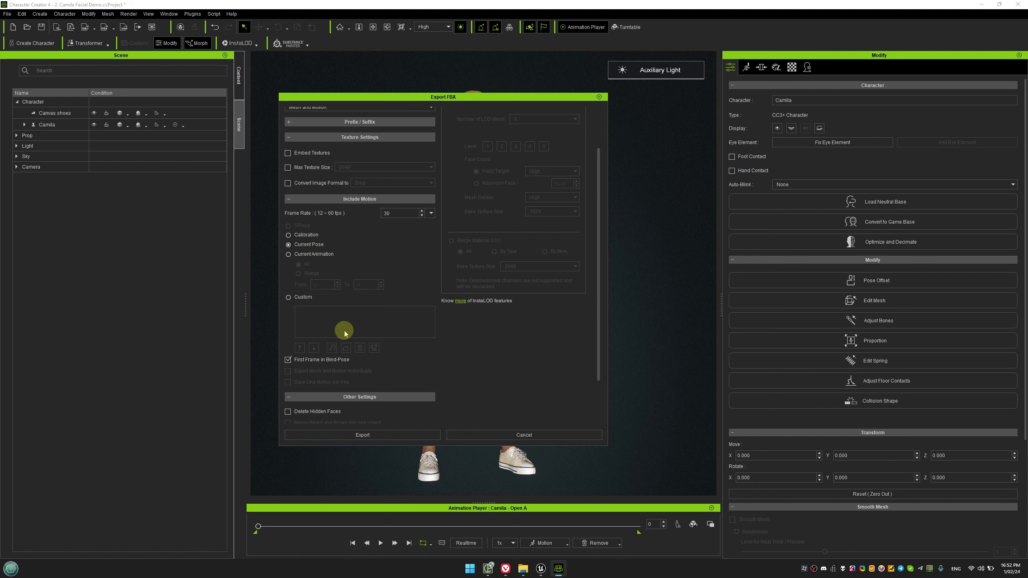
left_click(337, 364)
scroll(376, 329, "up", 1)
Enable InstaLOD with 2 LOD meshes, High face count and Normal mesh detail
left_click(451, 128)
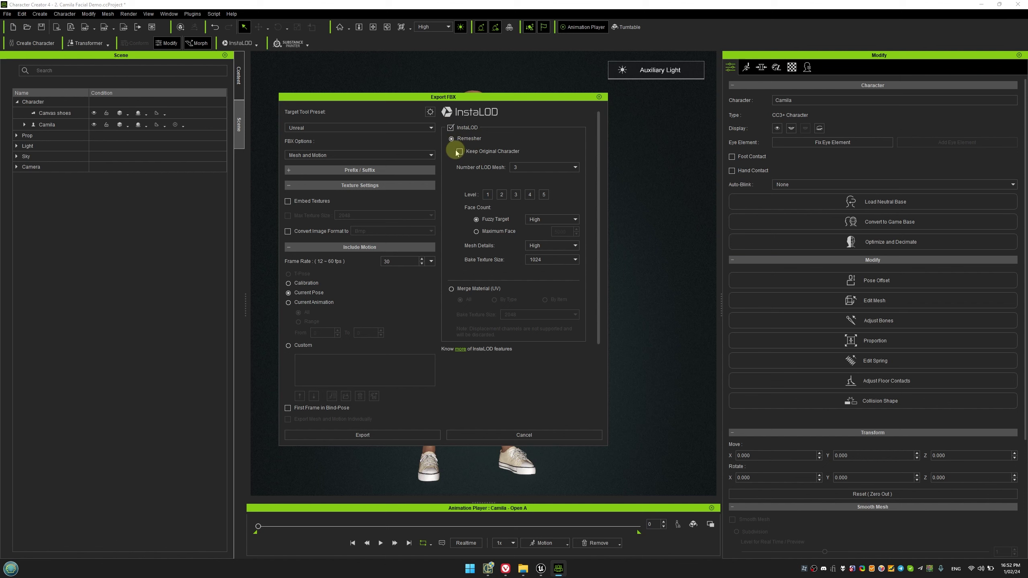
left_click(532, 168)
left_click(523, 185)
left_click(549, 221)
left_click(538, 251)
left_click(545, 246)
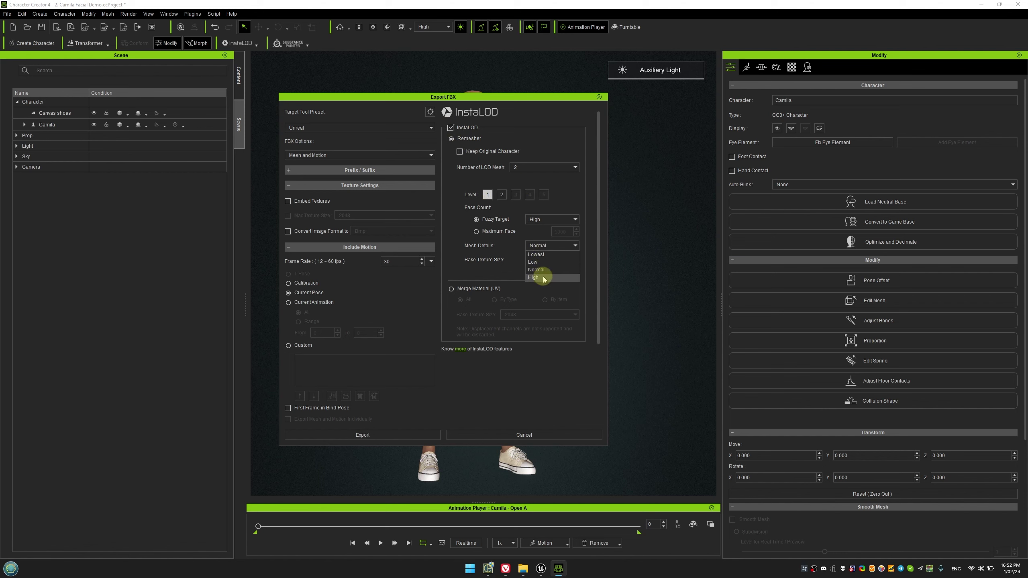
left_click(533, 277)
left_click(501, 195)
Turn off Embed Motion in the advanced settings and start Camila's export
left_click(598, 227)
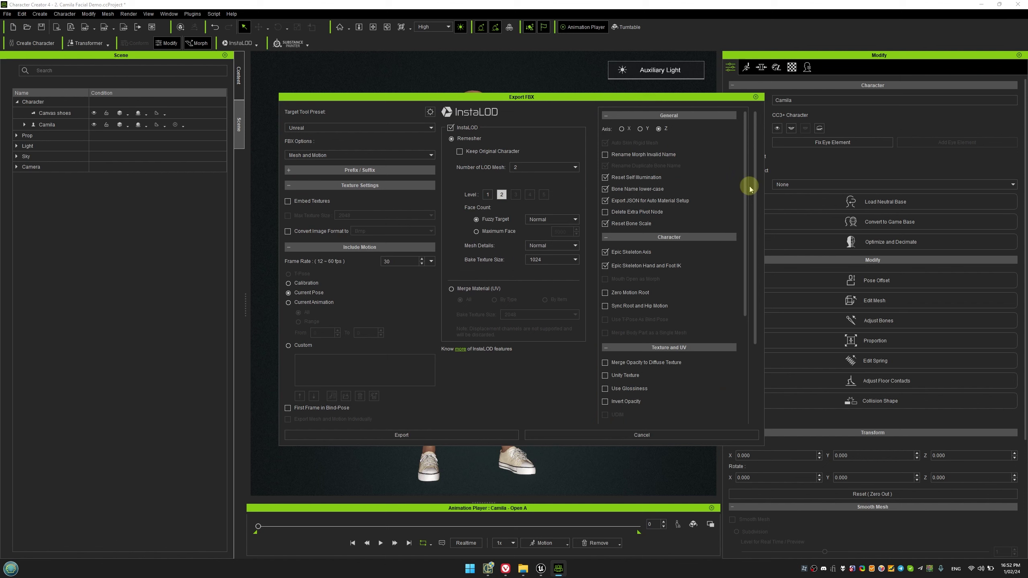
scroll(747, 243, "down", 2)
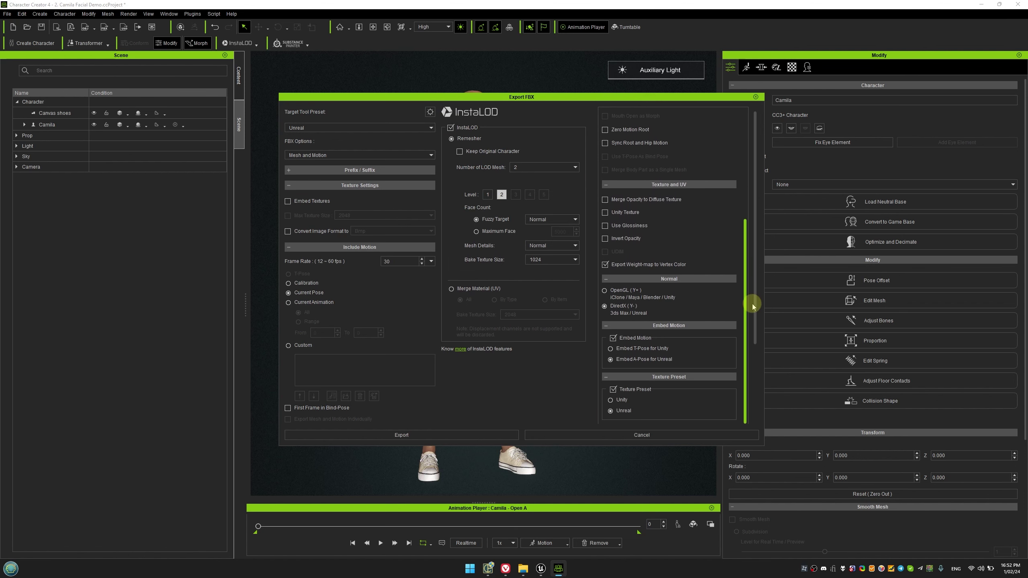
left_click(614, 339)
left_click_drag(744, 299, 733, 215)
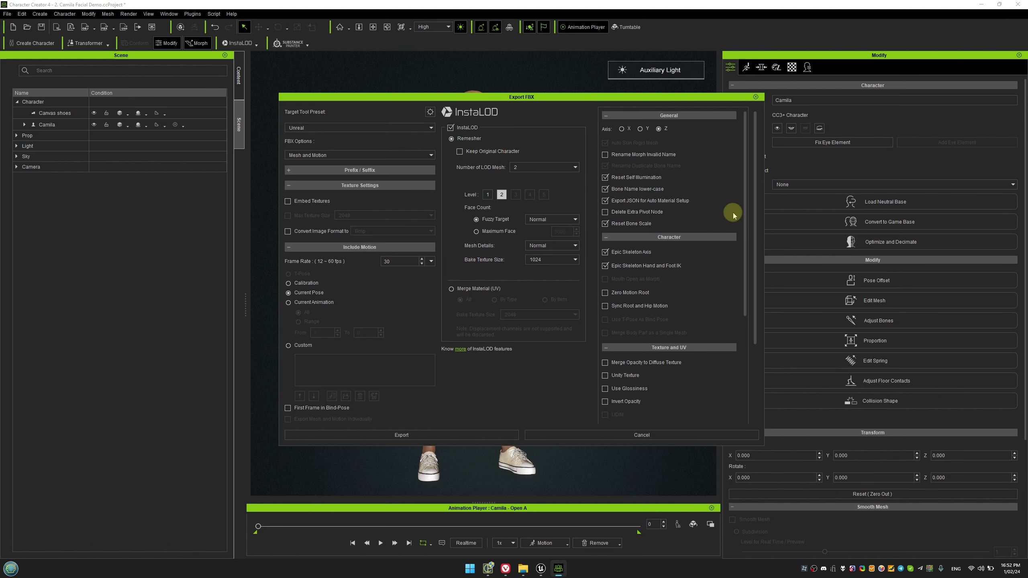
left_click(419, 432)
Save Camila's FBX as CamilaCollider inside a new CamilaCollider folder
left_click(449, 321)
right_click(339, 302)
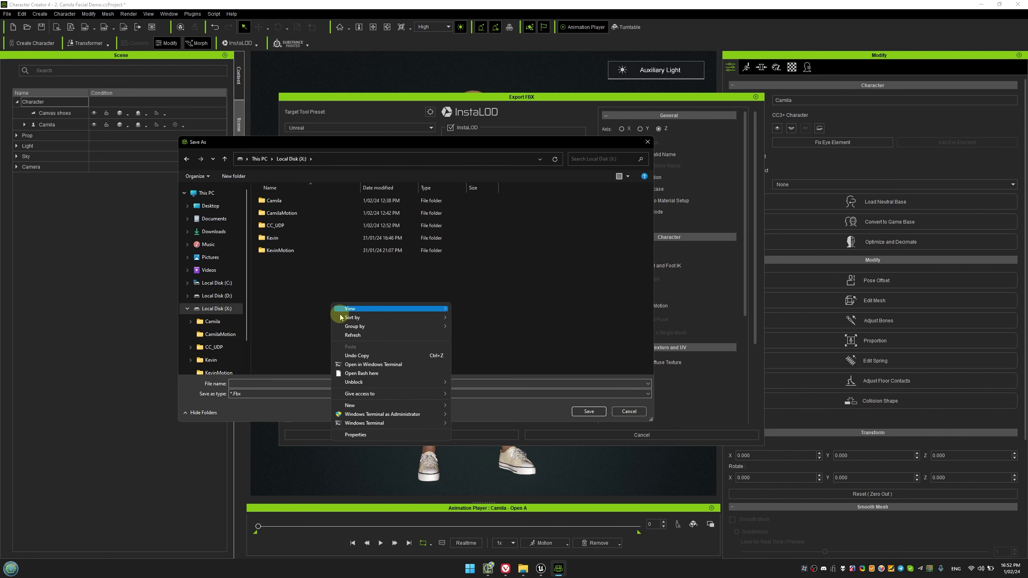
mouse_move(378, 401)
left_click(473, 410)
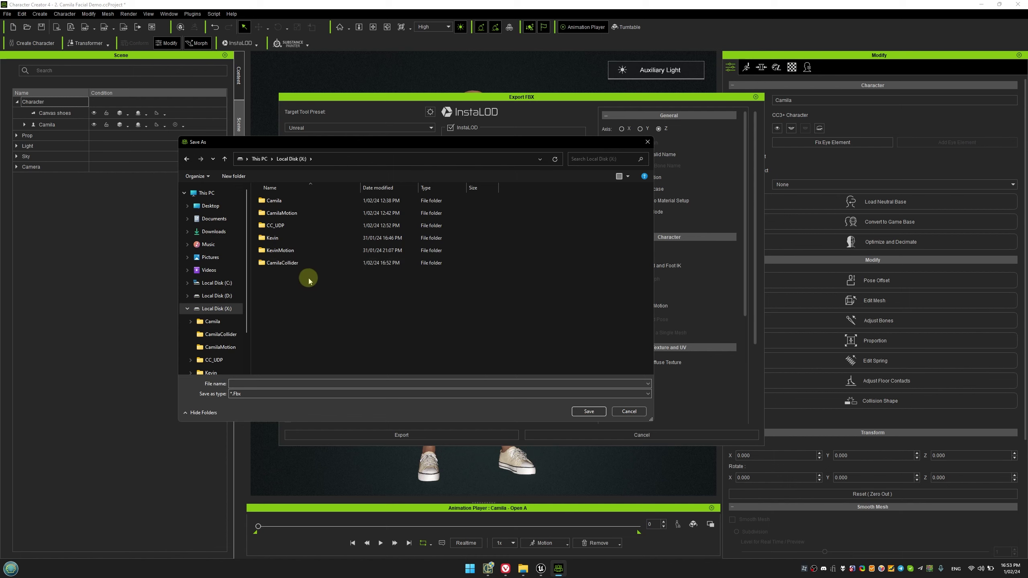
double_click(286, 262)
left_click(292, 384)
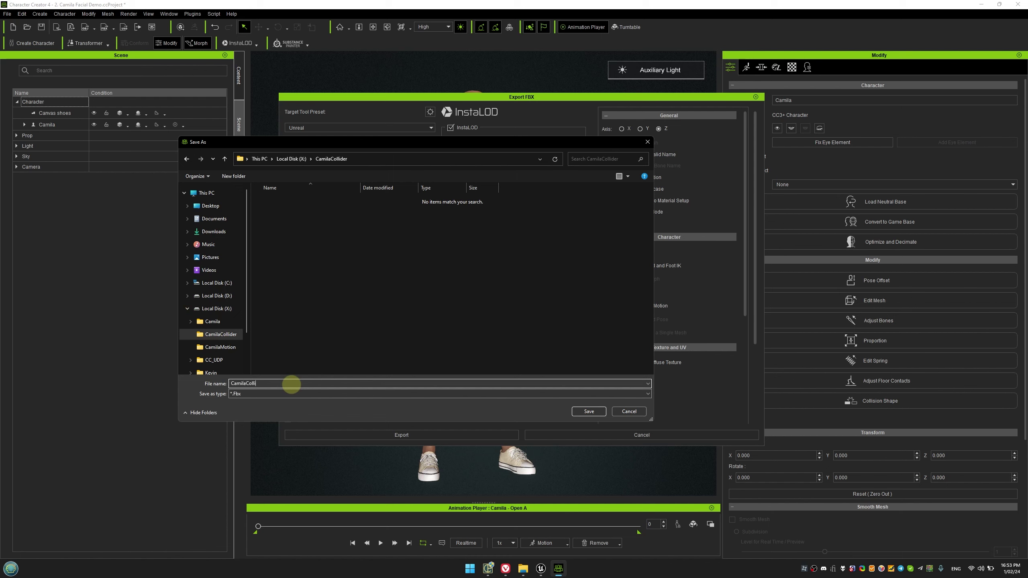
left_click(589, 412)
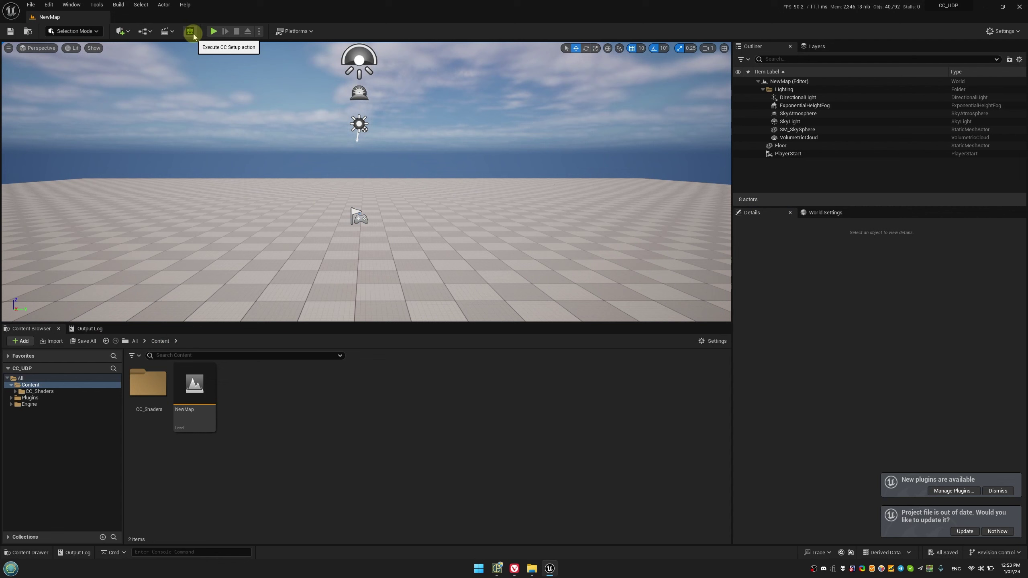
Create a Kevin folder in Content and open it
right_click(294, 406)
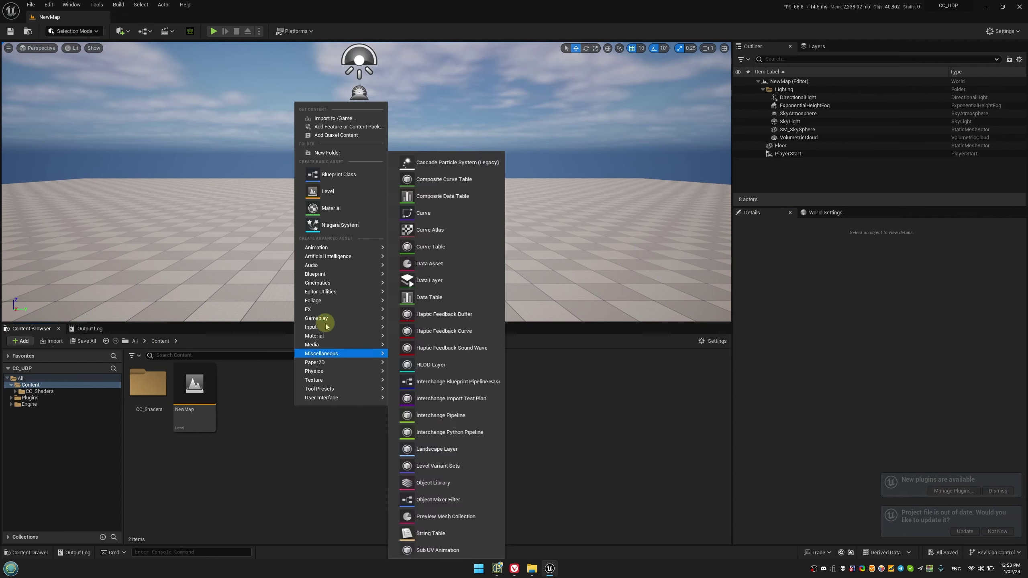
left_click(326, 152)
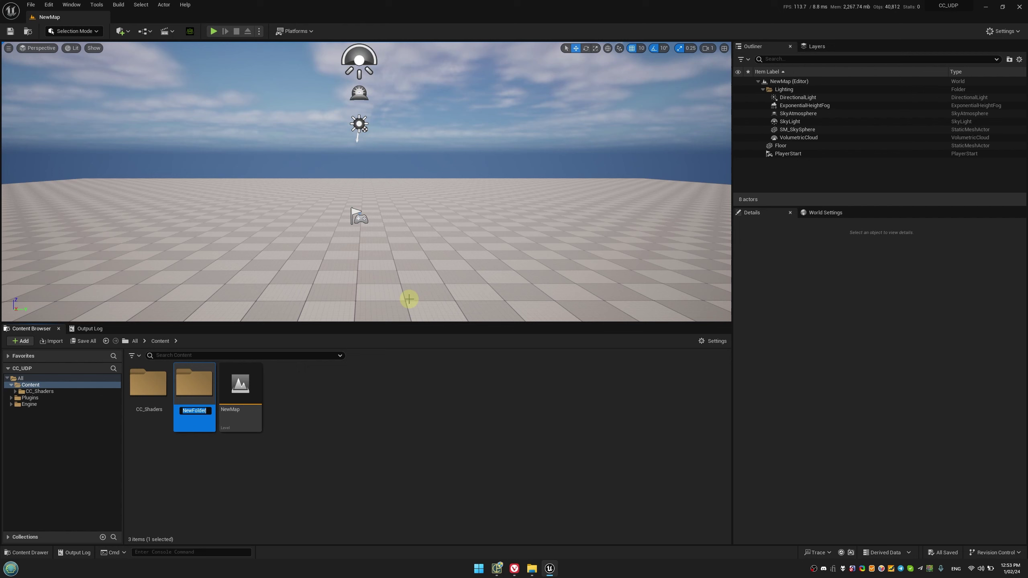
double_click(194, 385)
Import Kevin's FBX from Local Disk (X:) using the HQ shader
right_click(290, 416)
left_click(324, 128)
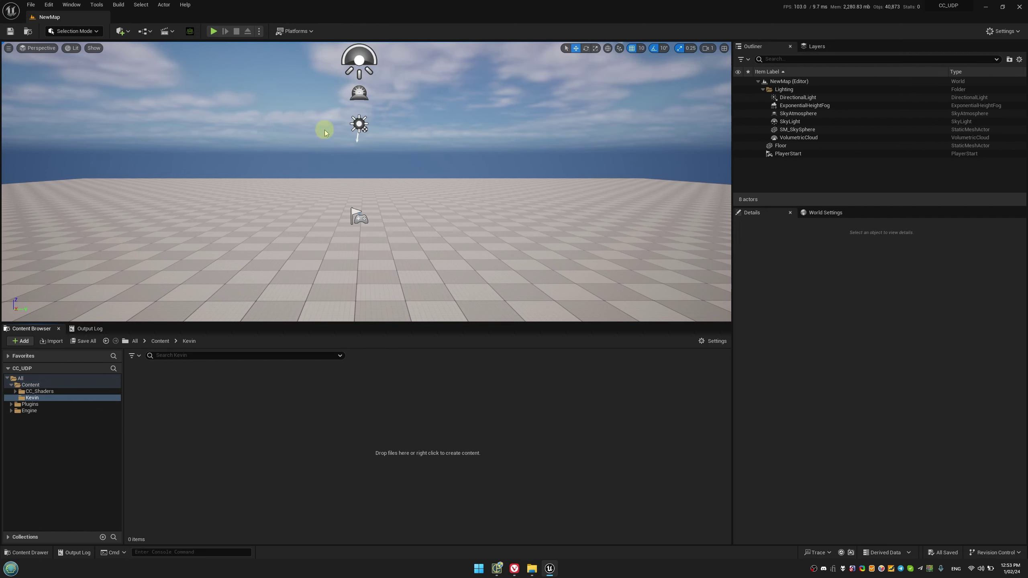
left_click(125, 23)
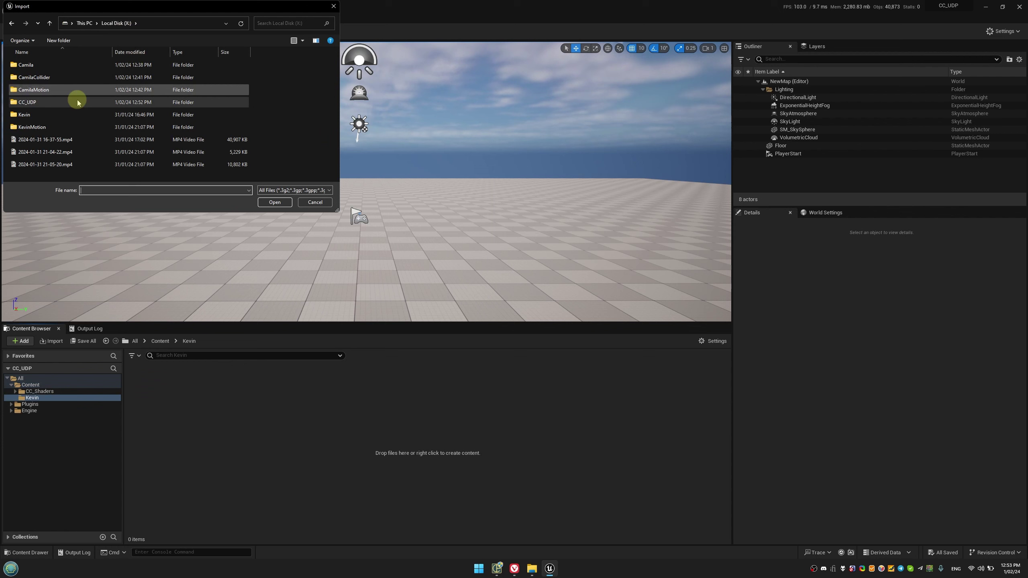
double_click(75, 99)
double_click(64, 94)
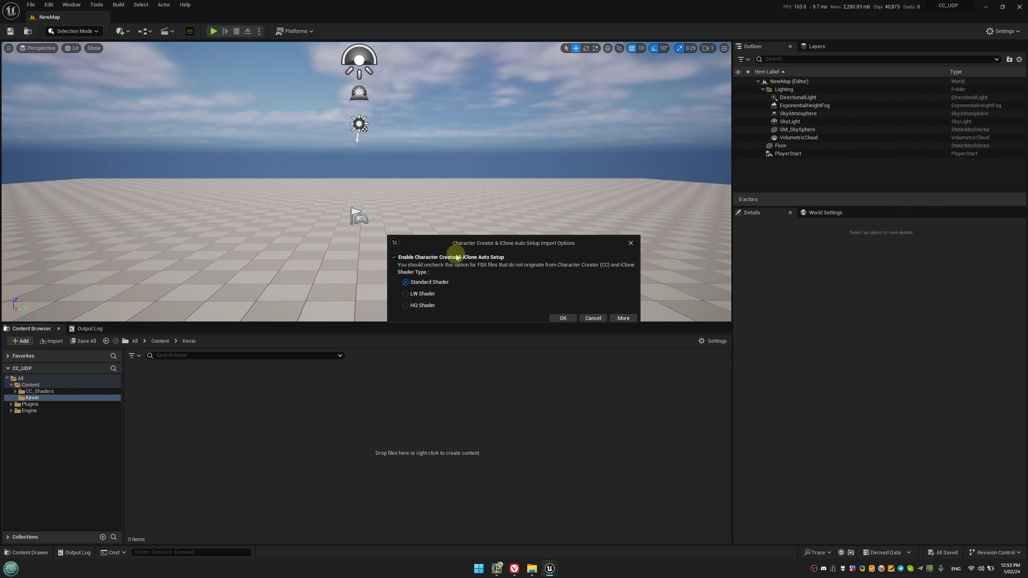
left_click(425, 306)
left_click(562, 318)
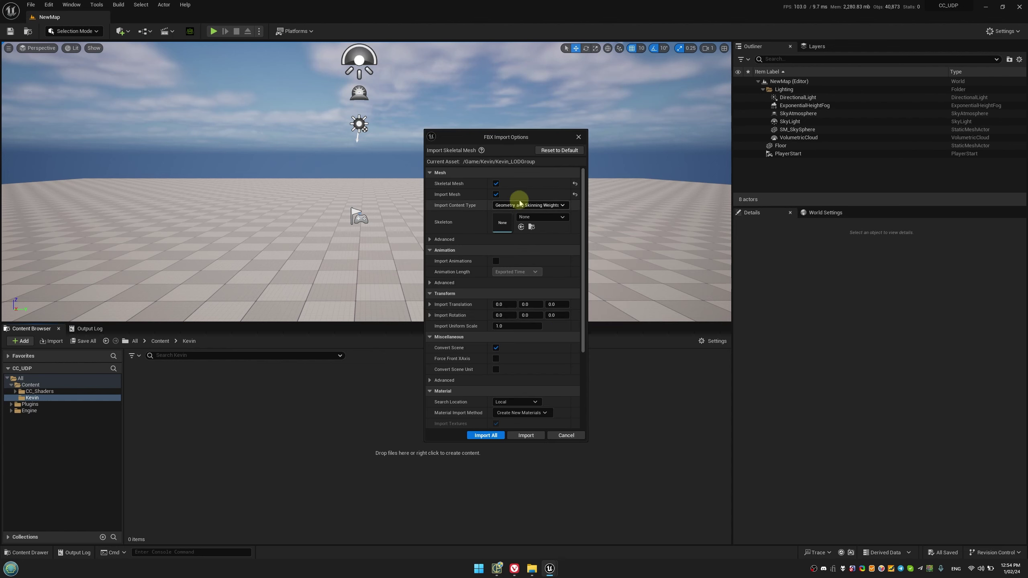
Set Normal Import Method to Import Normals and Tangents and import all assets
left_click(468, 239)
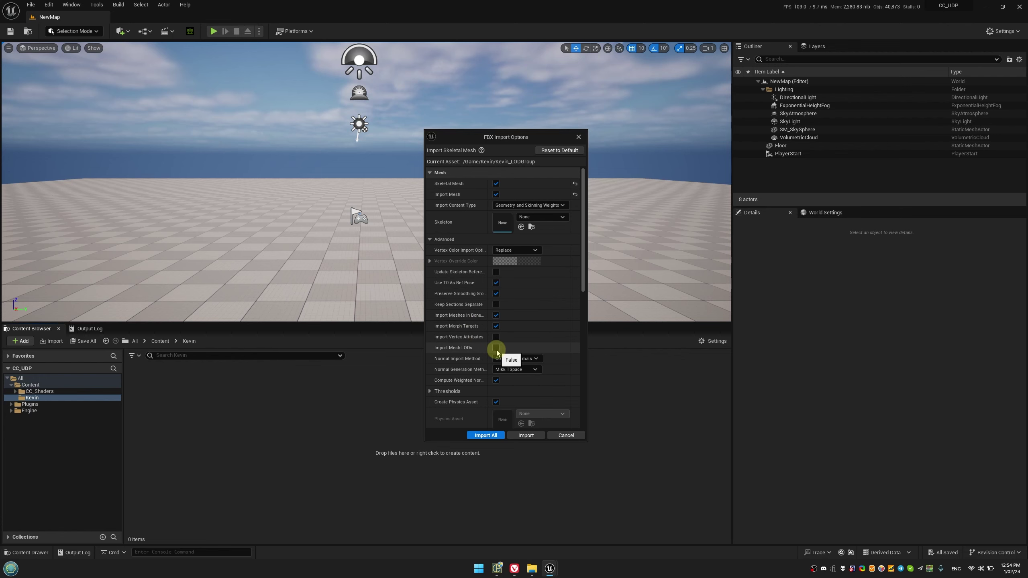
left_click_drag(583, 280, 579, 317)
left_click(528, 272)
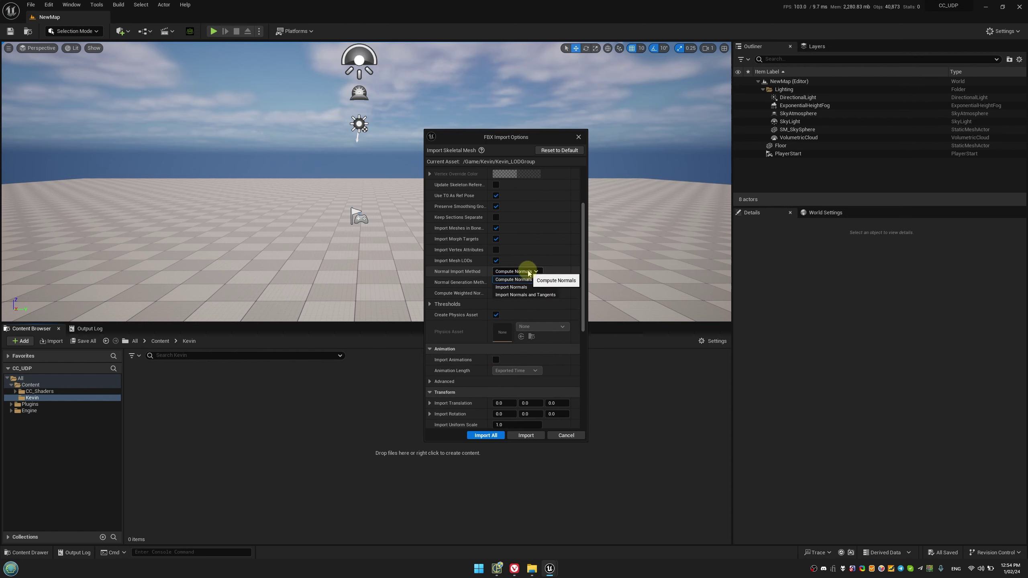
left_click(526, 297)
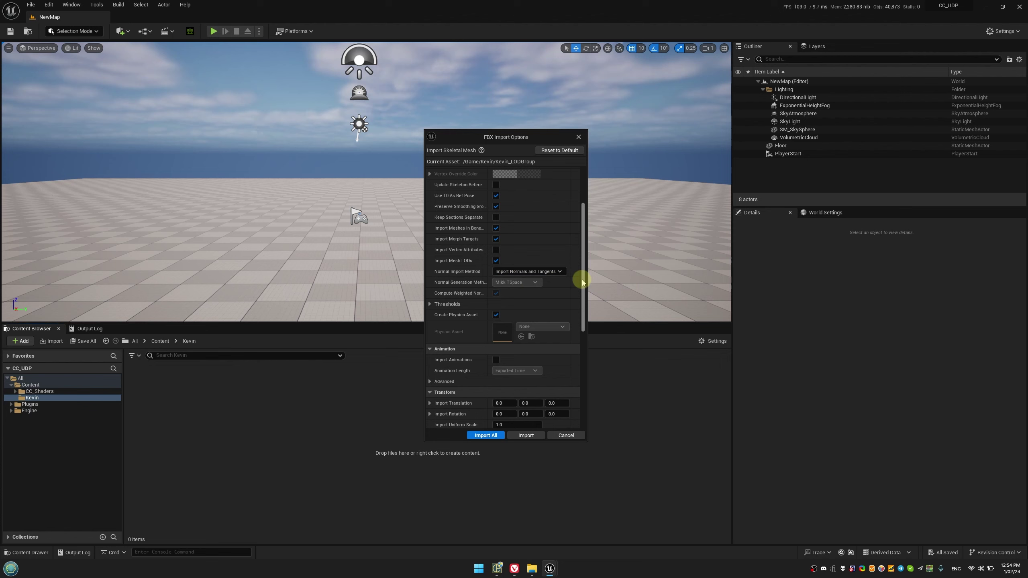
left_click_drag(584, 282, 590, 374)
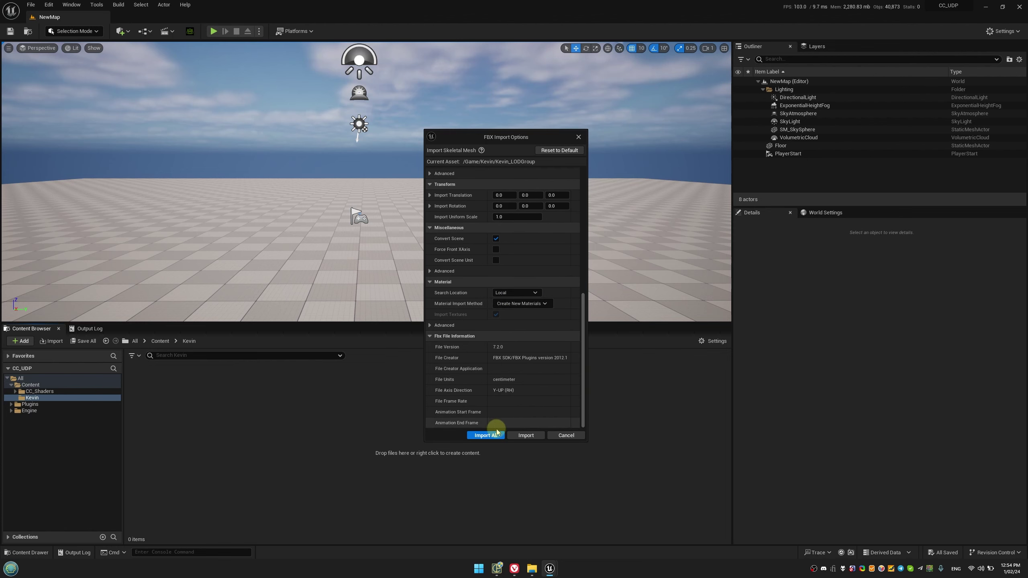
left_click(485, 436)
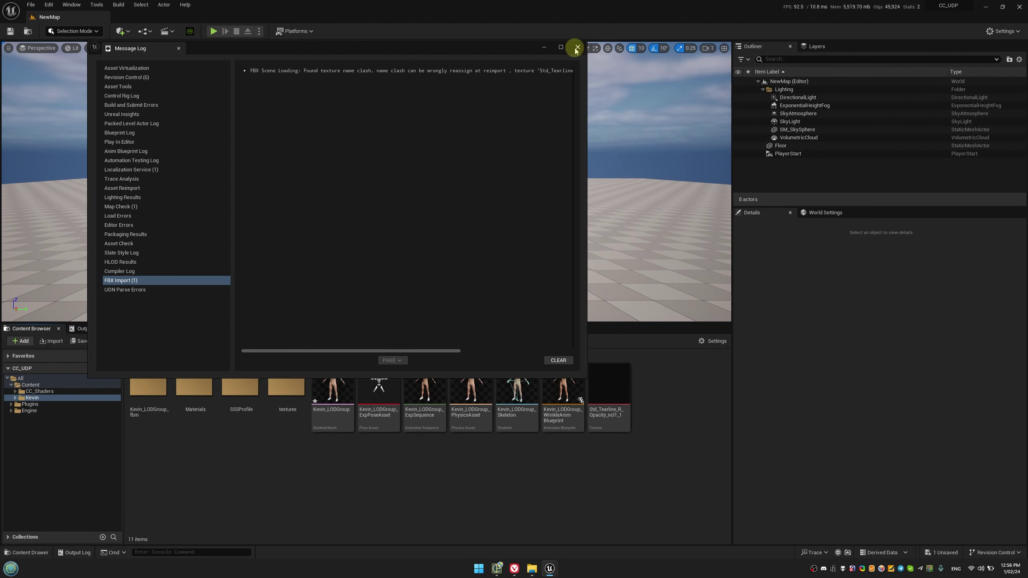
Open Kevin_LODGroup in the mesh editor and preview LOD 1 and LOD 2
left_click(576, 48)
double_click(332, 391)
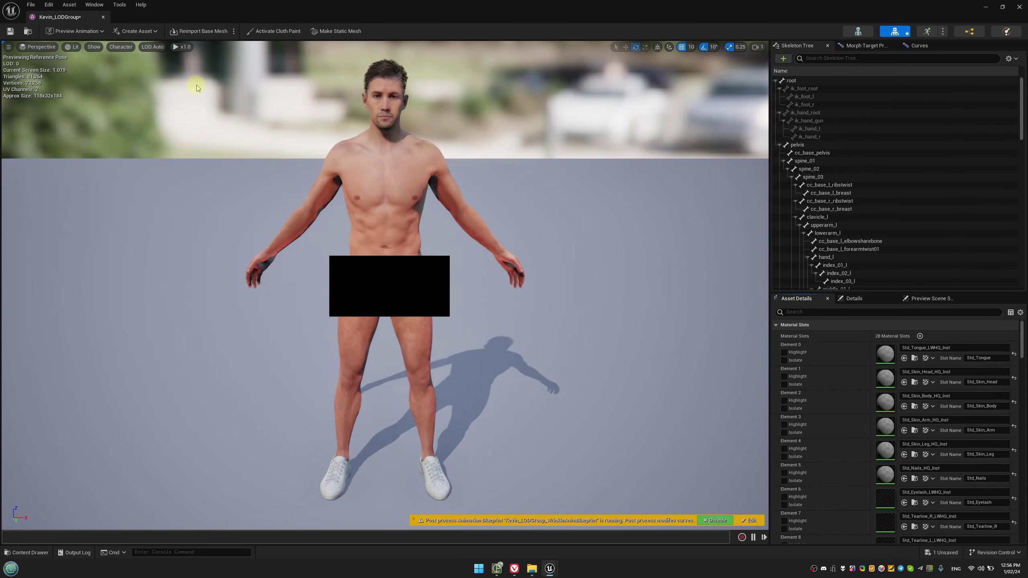
left_click(152, 47)
left_click(163, 88)
left_click(156, 53)
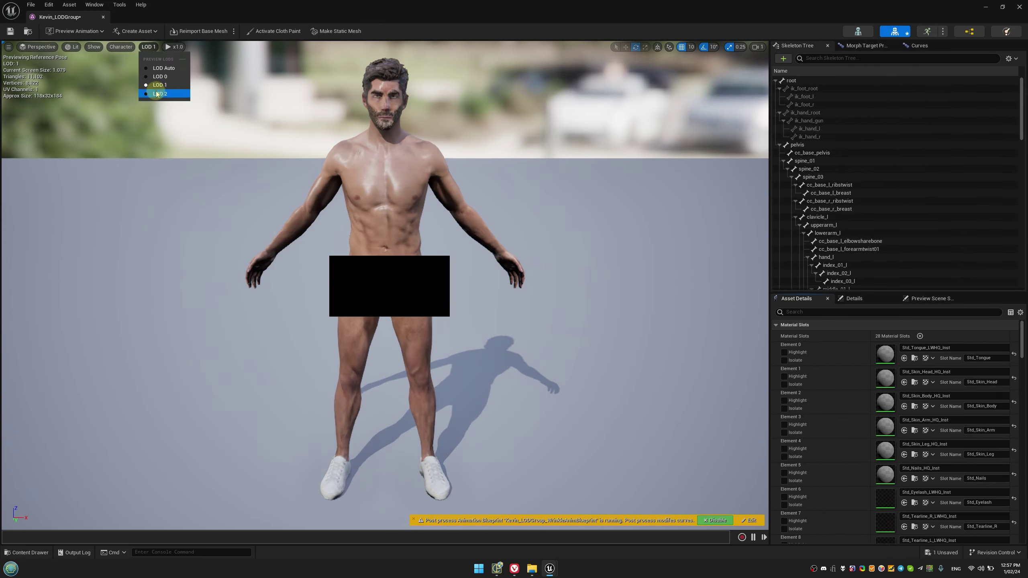
left_click(163, 97)
Switch the viewport to Wireframe and review LOD 1 again
left_click(72, 47)
left_click(102, 88)
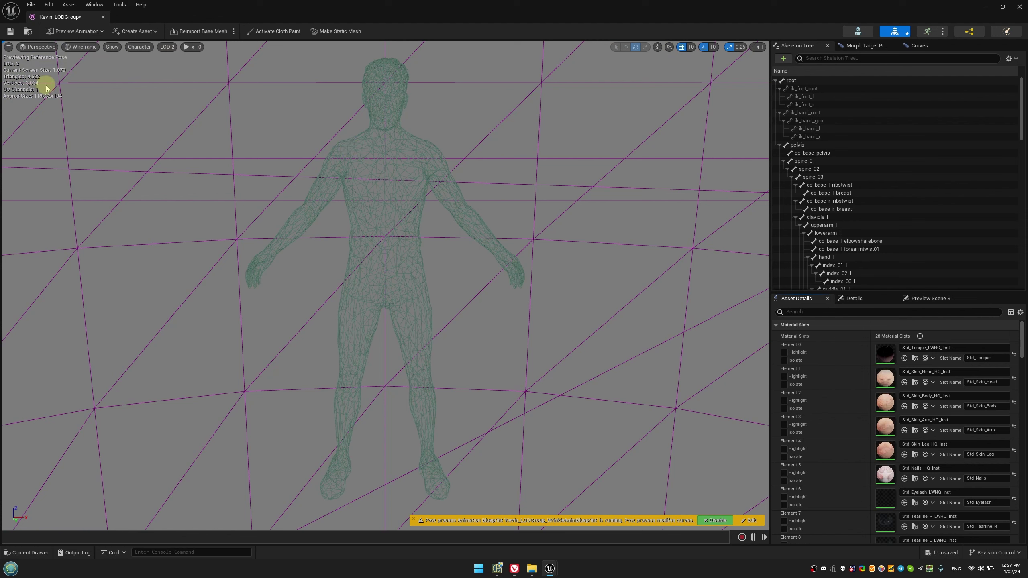
left_click(168, 48)
left_click(177, 87)
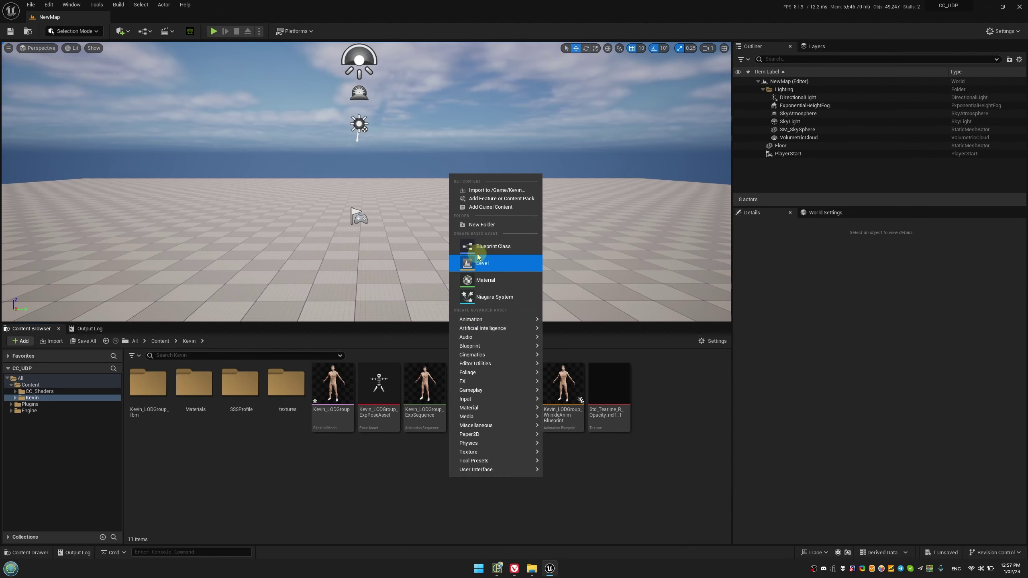
Import the KevinMotion FBX into /Game/Kevin as animation only, using Kevin_LODGroup_Skeleton
left_click(494, 190)
left_click(123, 23)
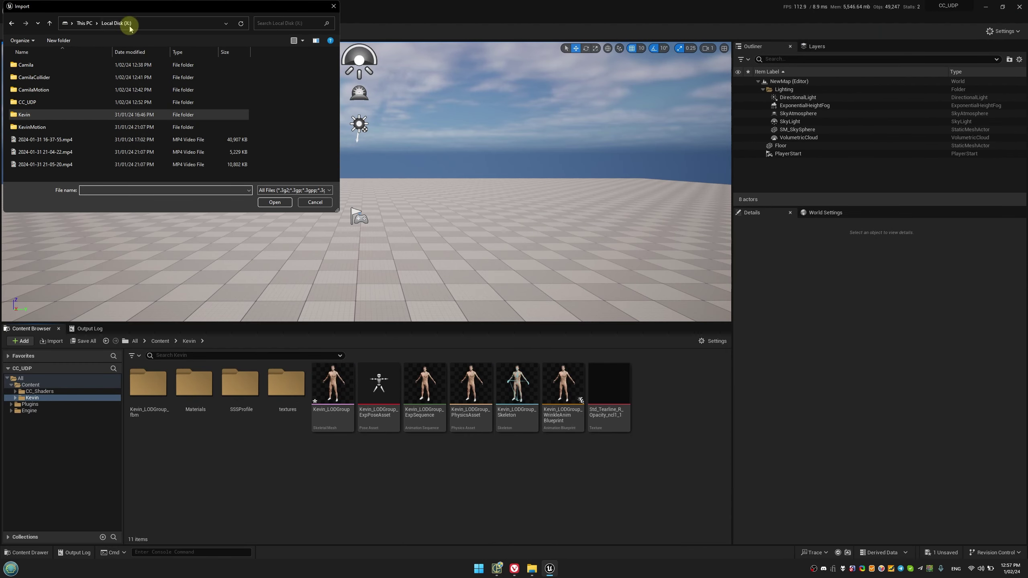
double_click(62, 106)
double_click(66, 65)
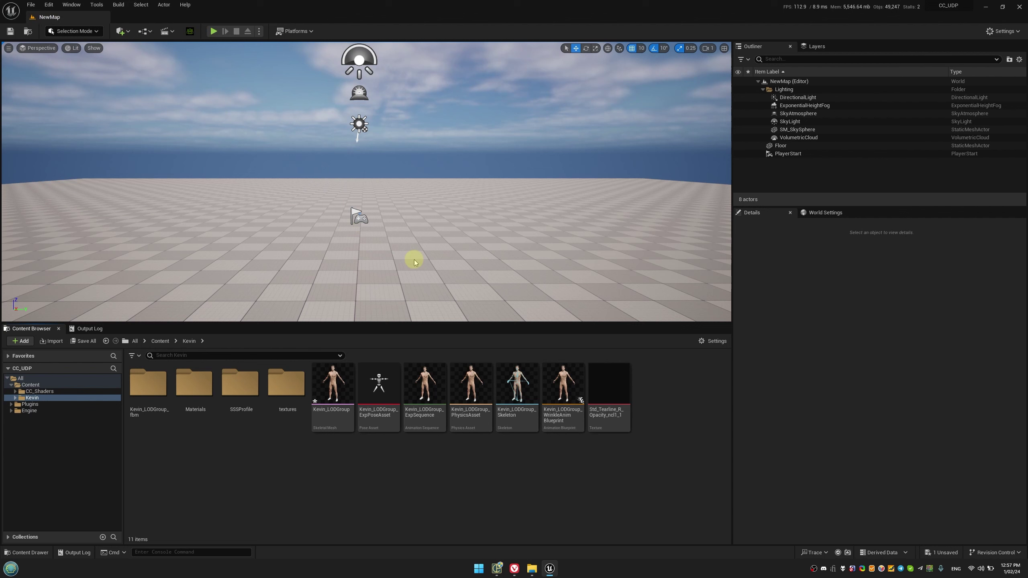
left_click(496, 194)
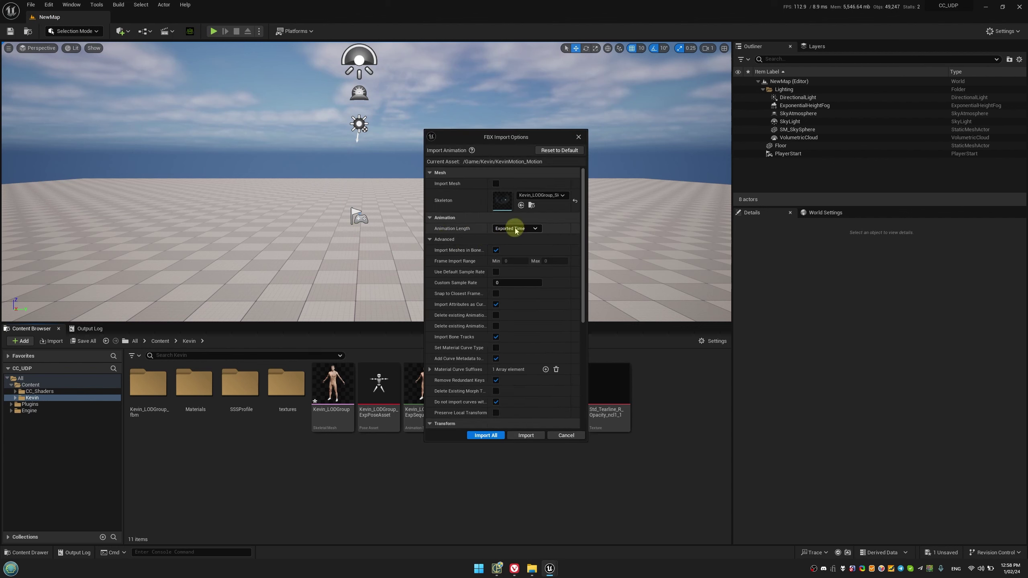
left_click(535, 196)
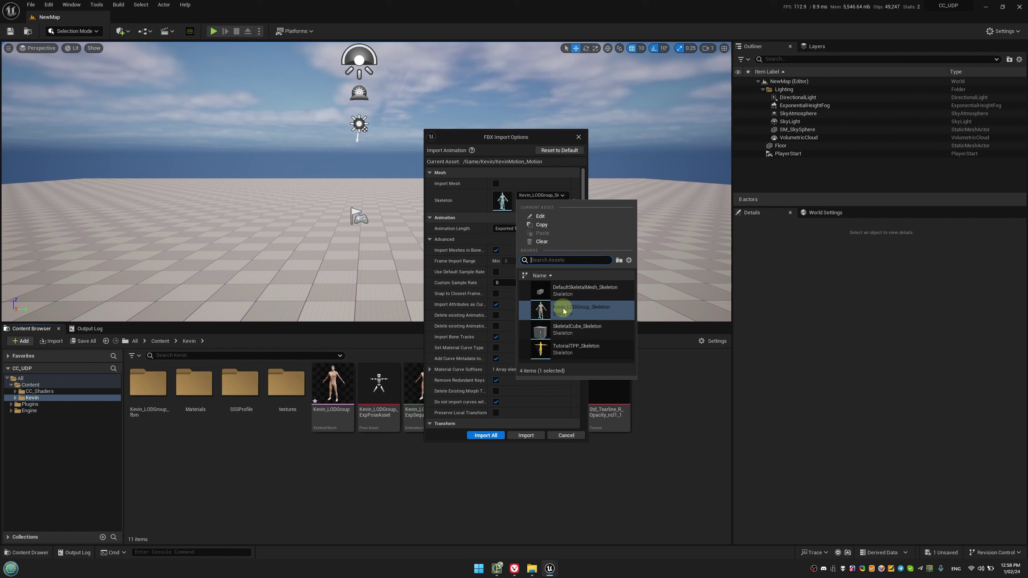
key("Escape")
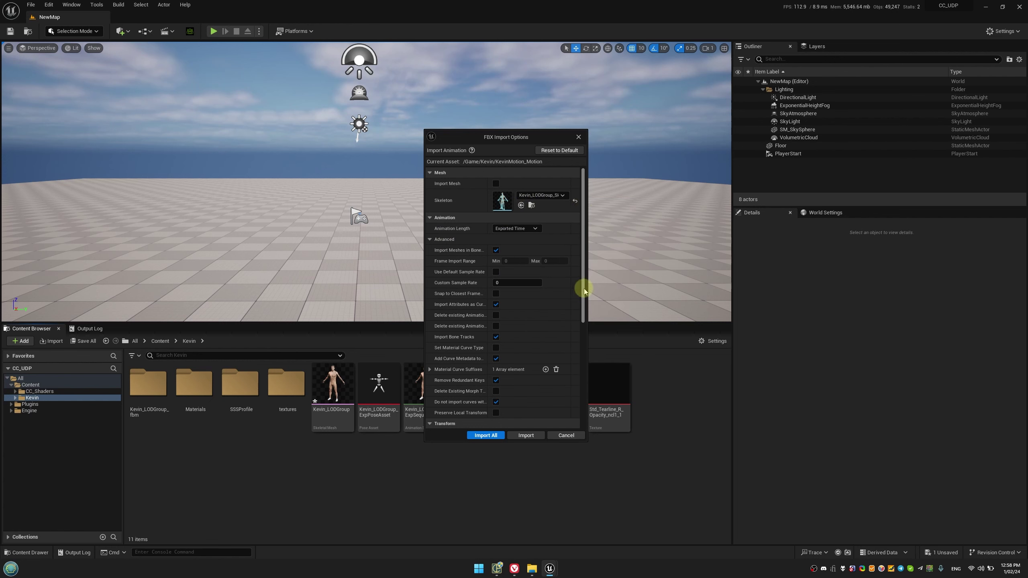
scroll(584, 289, "down", 3)
left_click(487, 435)
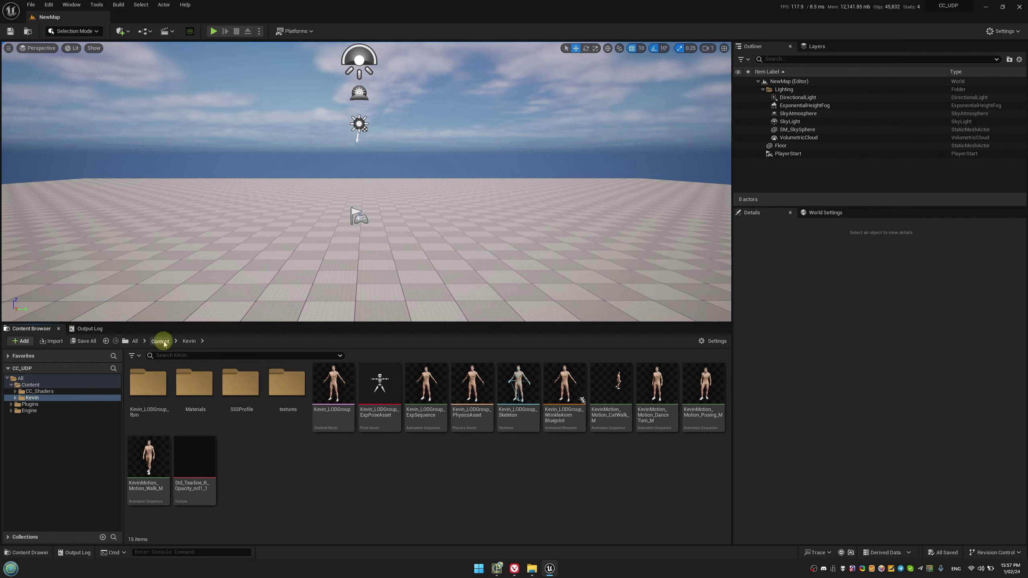
Create a new folder named Camila under Content
left_click(160, 341)
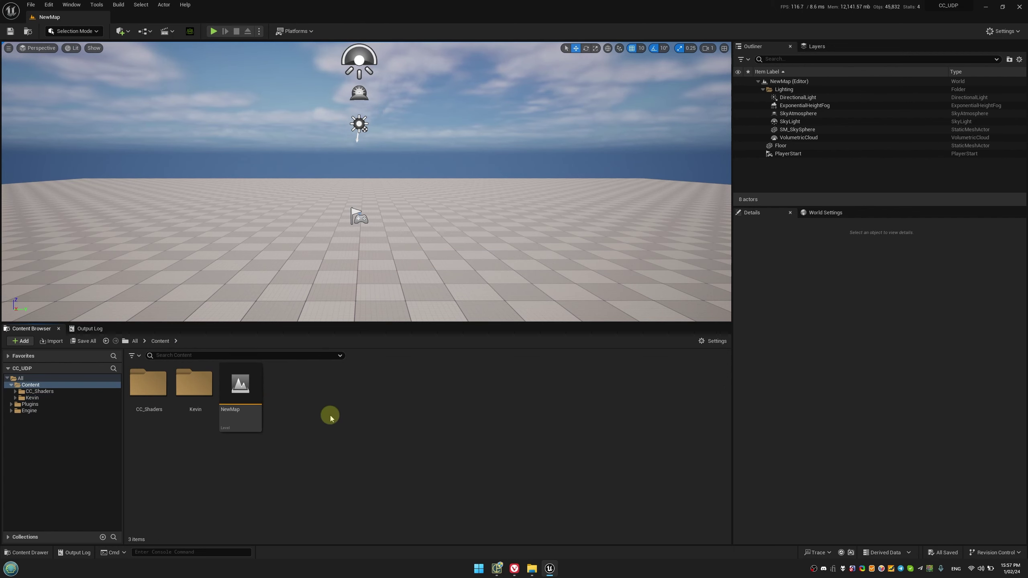
right_click(330, 417)
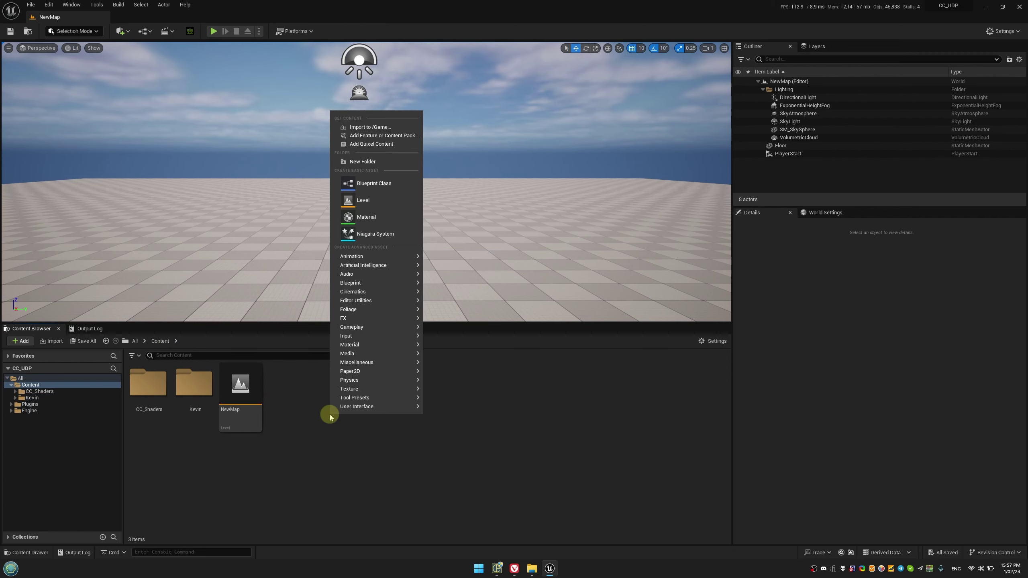
left_click(374, 162)
type("Cami")
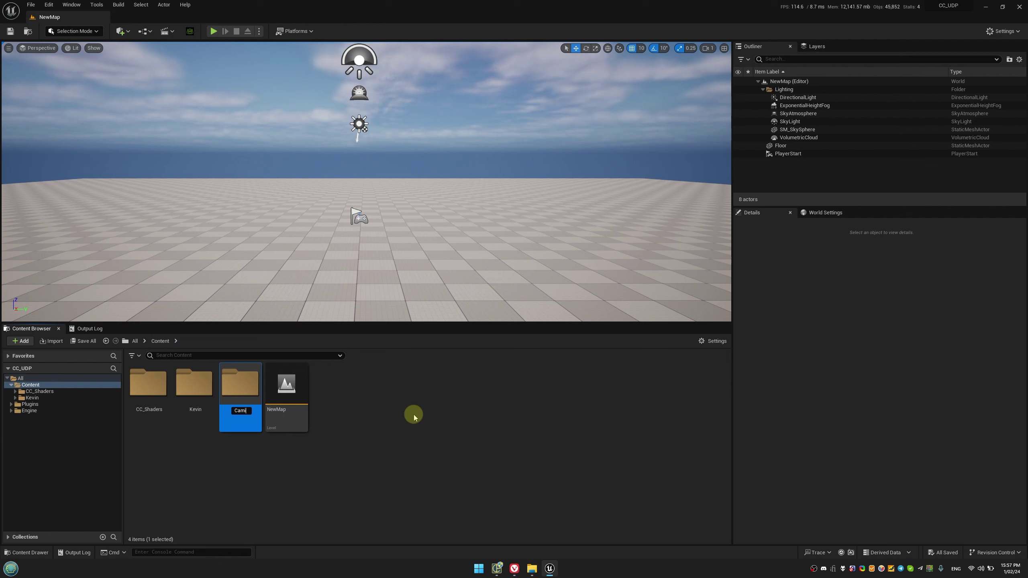
type("la")
key("Return")
key("Return")
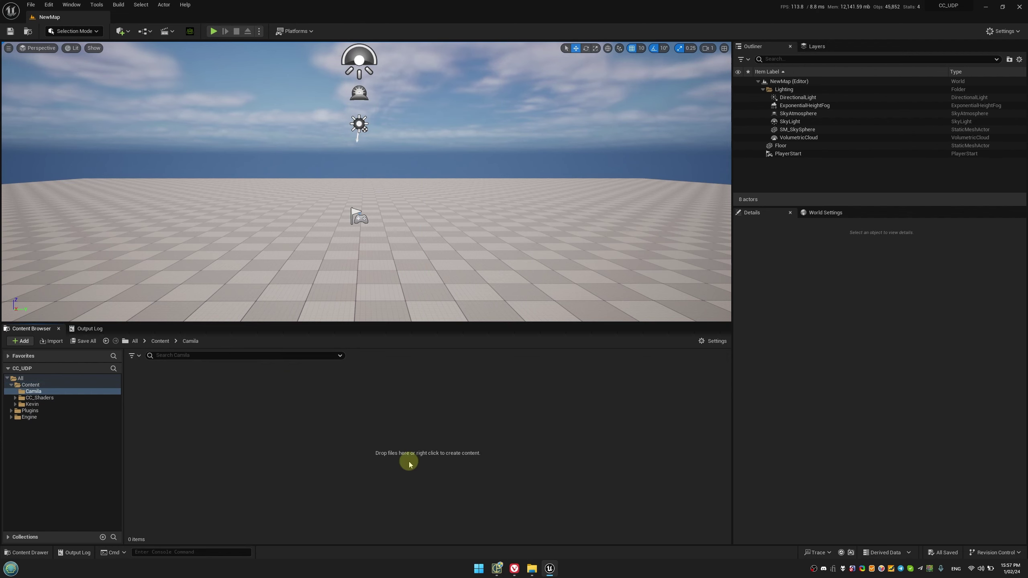
Import Camila.Fbx into the Camila folder with Import Animations turned off
right_click(309, 432)
left_click(373, 142)
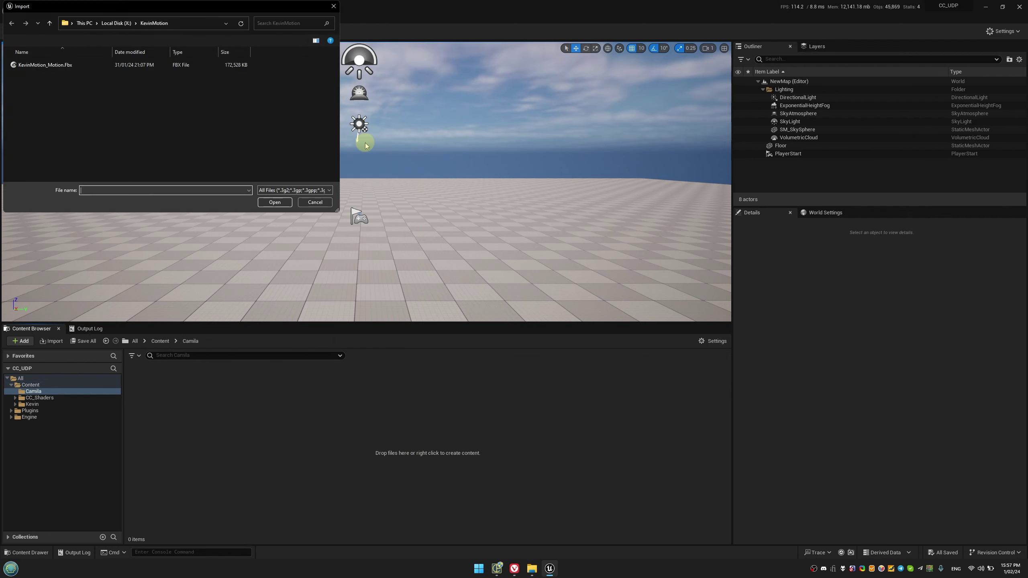
left_click(113, 23)
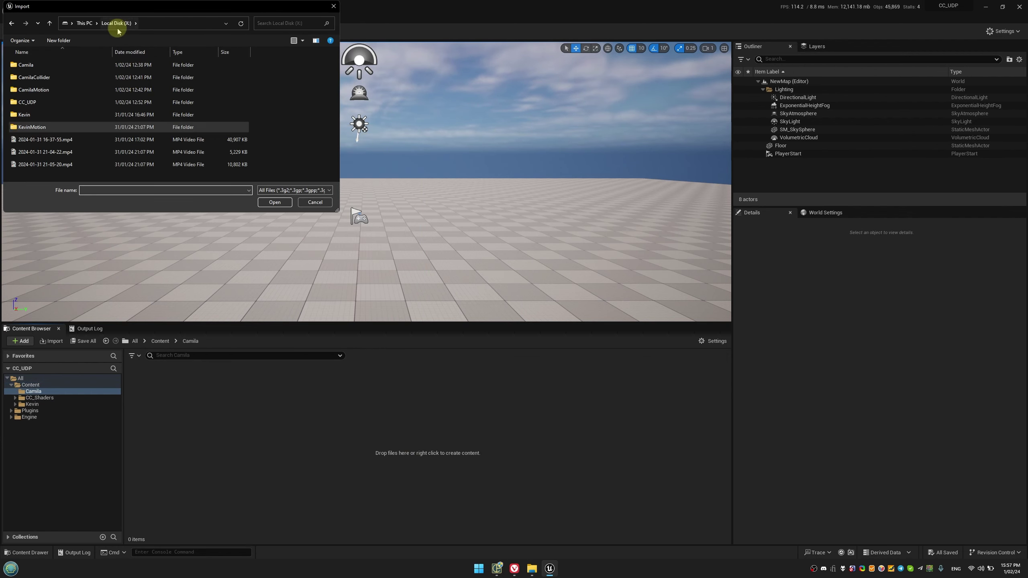
double_click(85, 65)
double_click(51, 90)
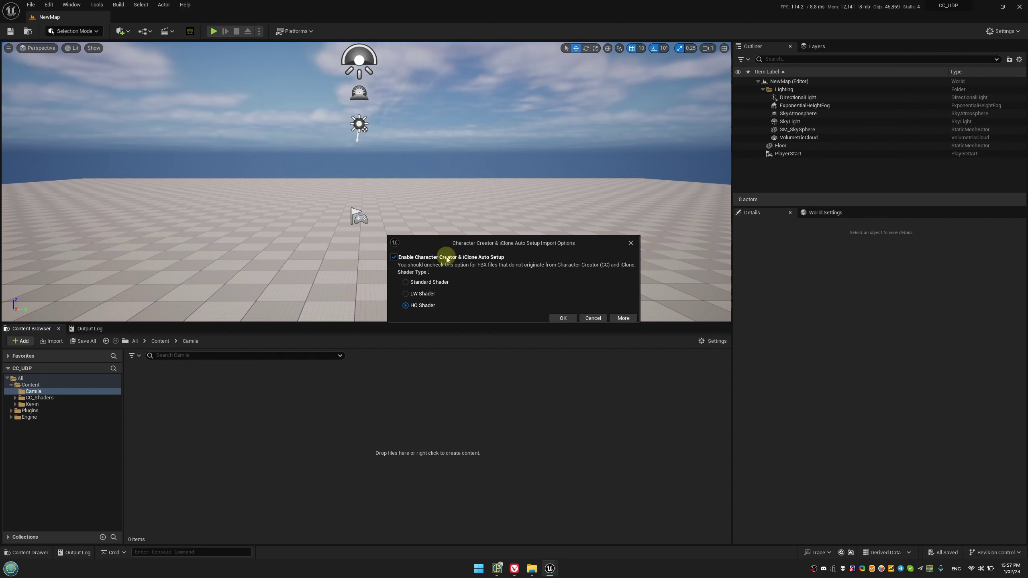
left_click(570, 320)
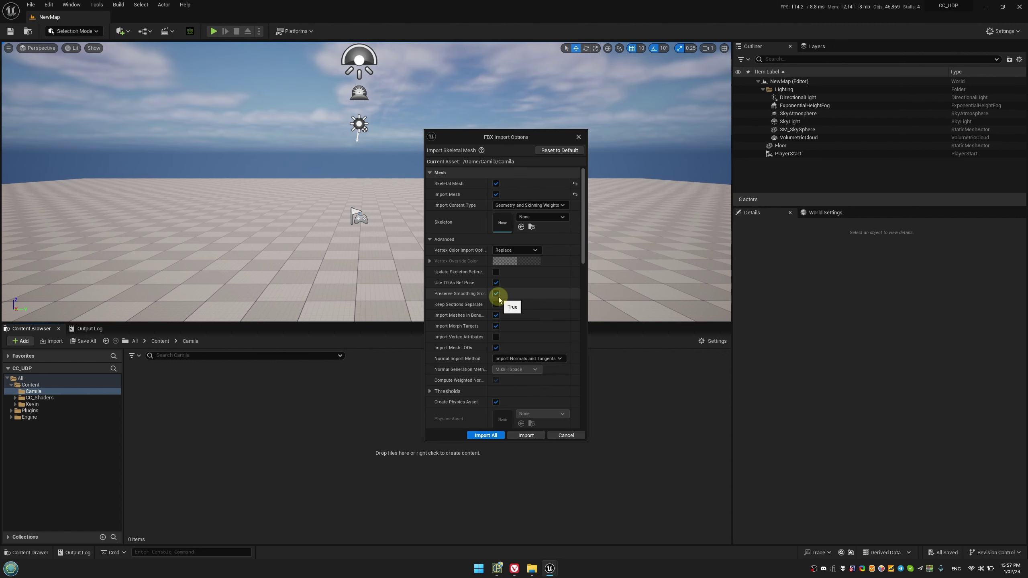
scroll(583, 227, "down", 3)
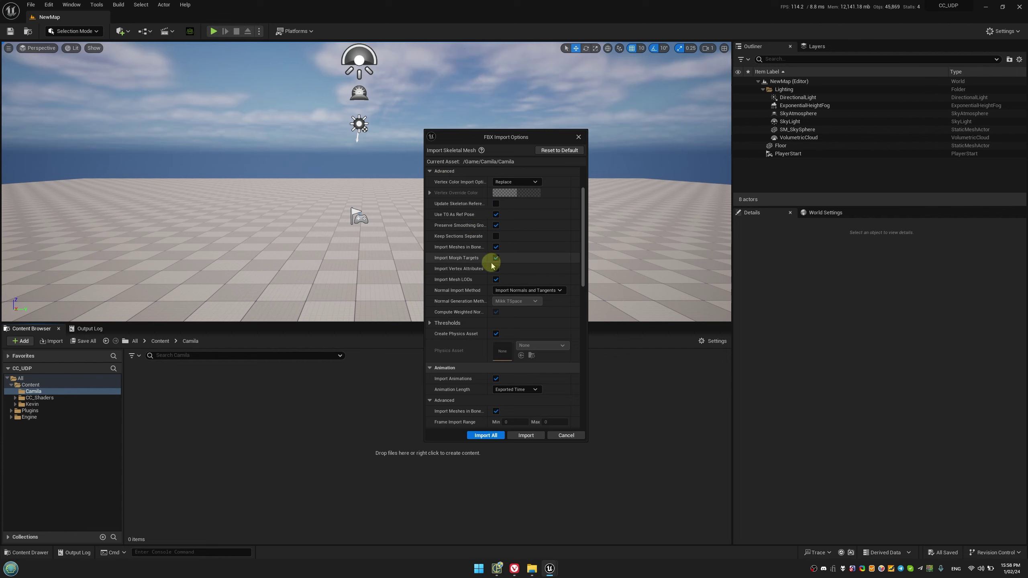
left_click_drag(584, 255, 582, 405)
left_click(497, 289)
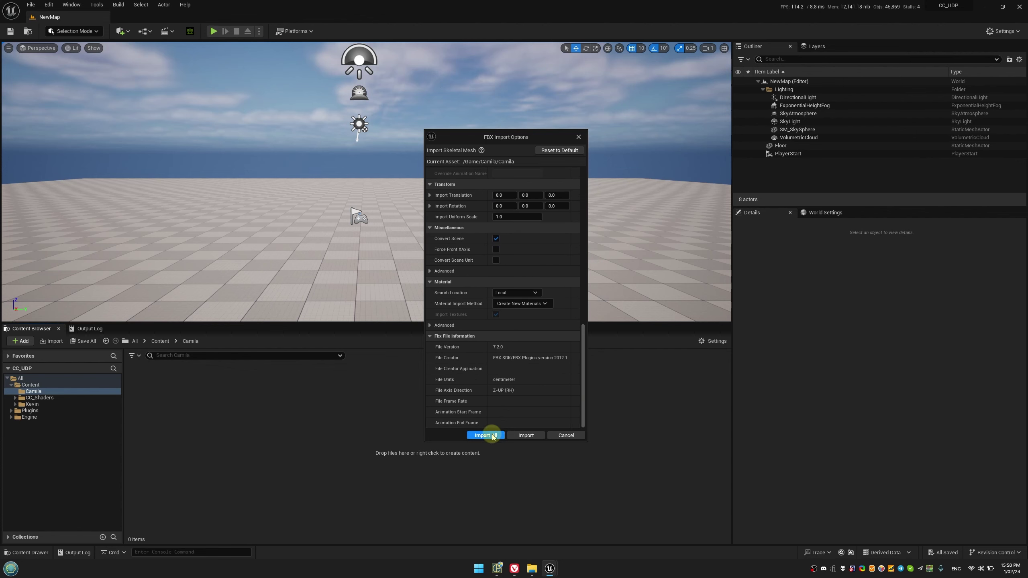
left_click(493, 435)
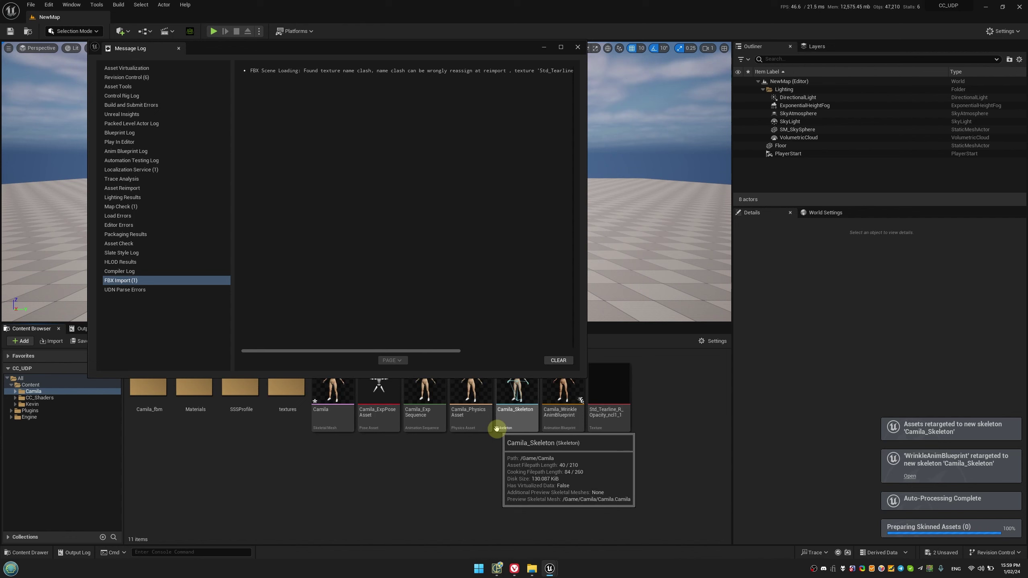
left_click(577, 47)
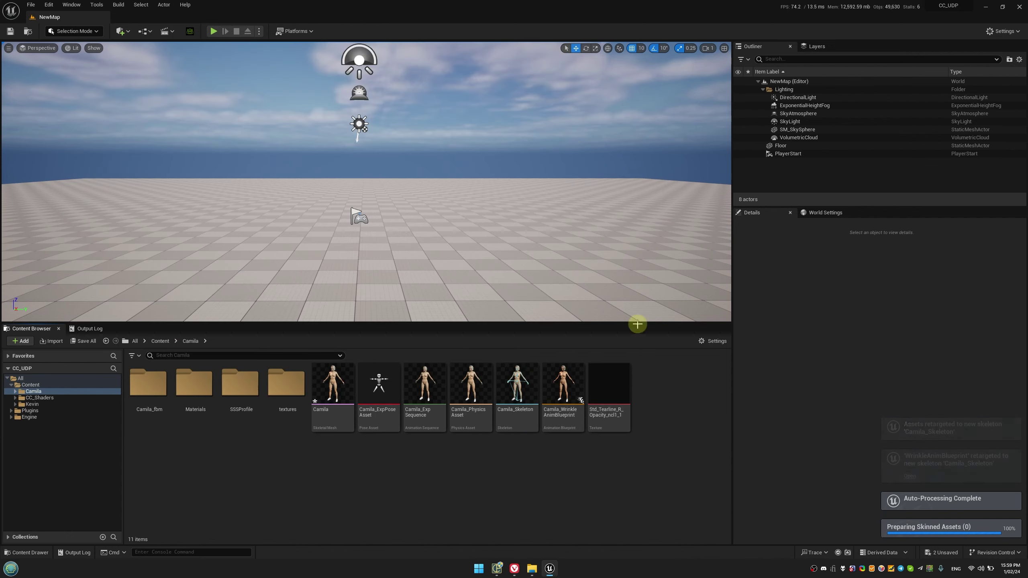
Import CamilaCollider_LODGroup.Fbx into the Camila folder using Camila_Skeleton
right_click(614, 474)
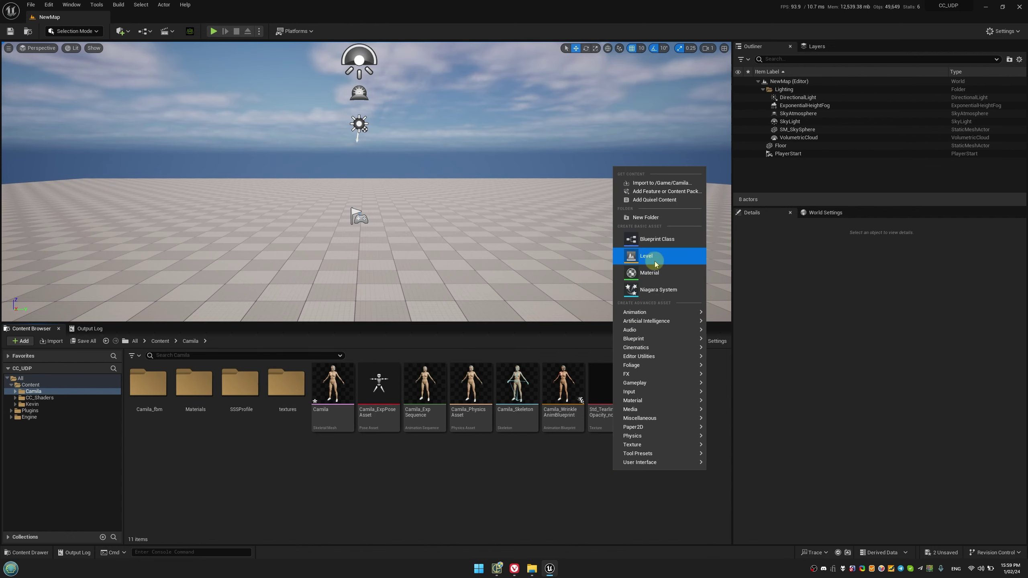
left_click(648, 183)
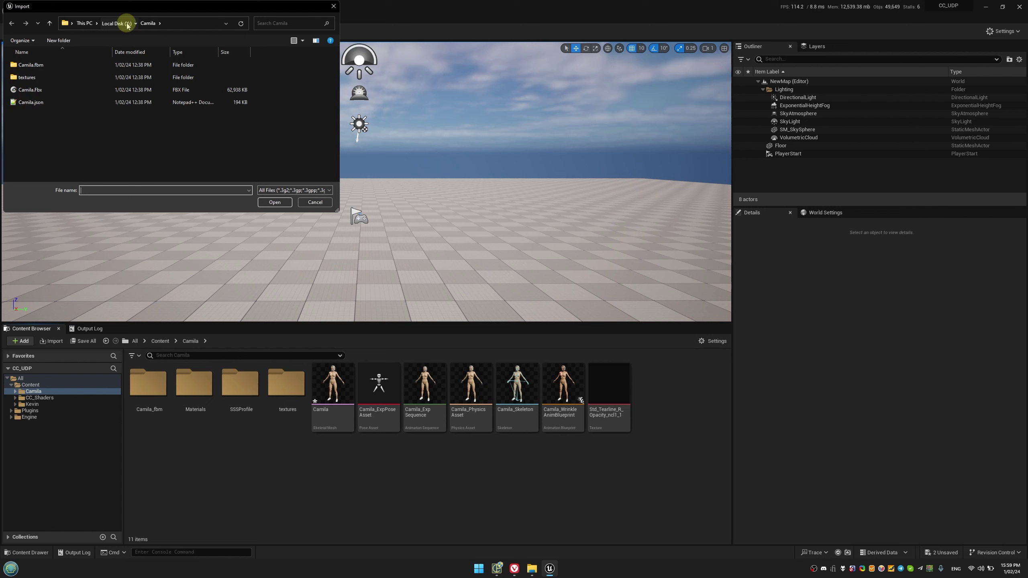
double_click(46, 77)
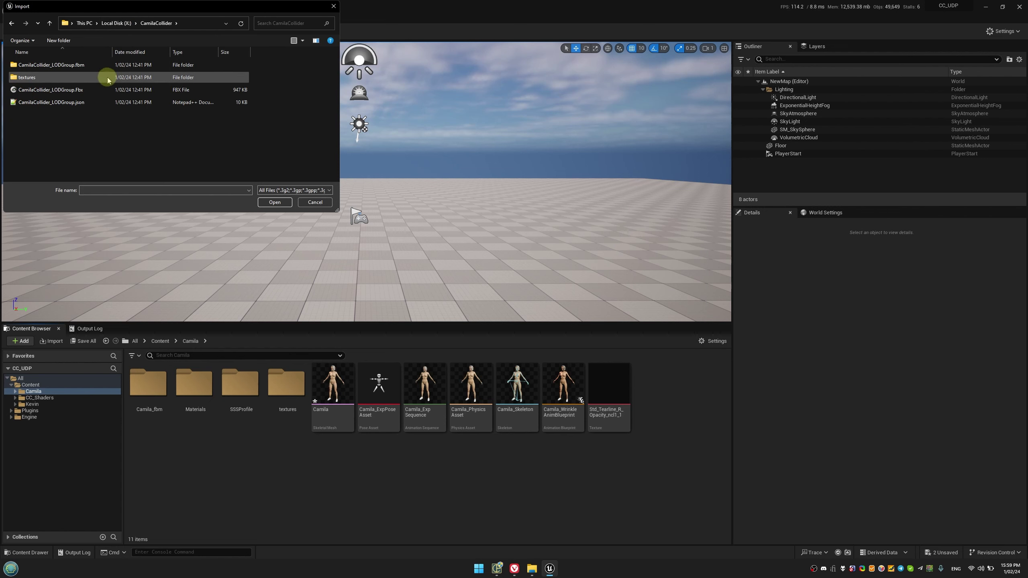
left_click(77, 93)
double_click(77, 93)
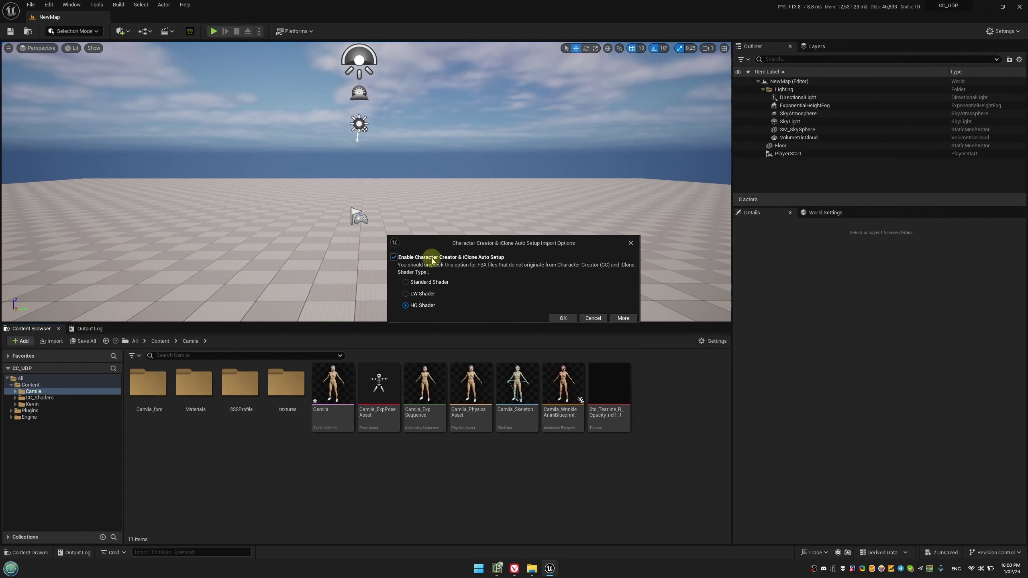
left_click(559, 318)
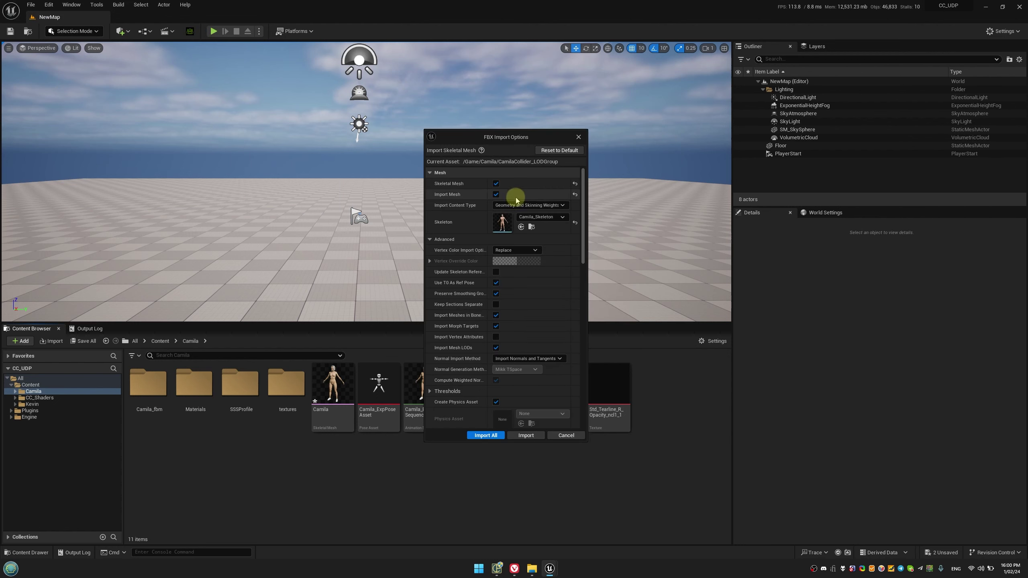
left_click(536, 217)
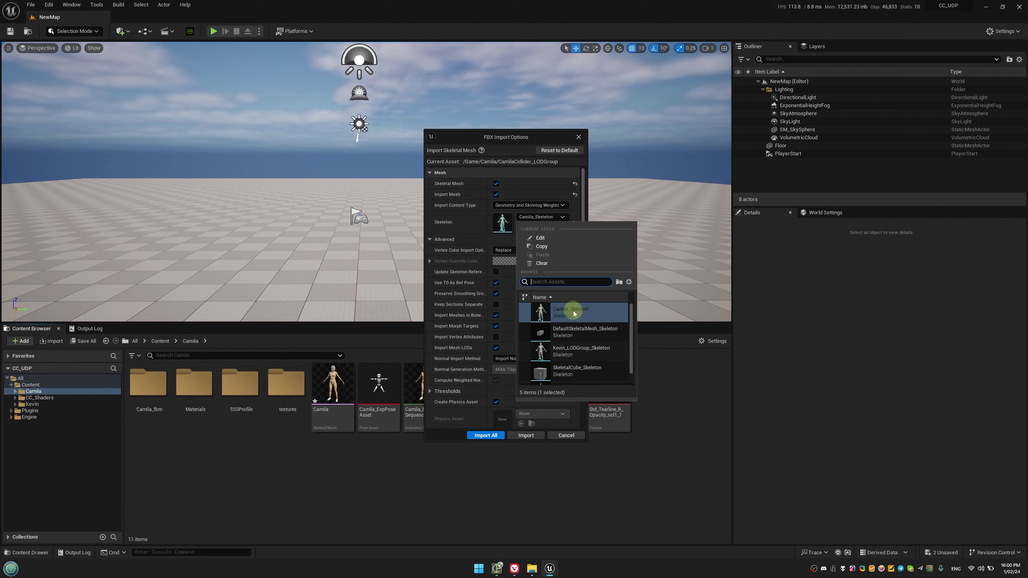
left_click(578, 211)
left_click(485, 436)
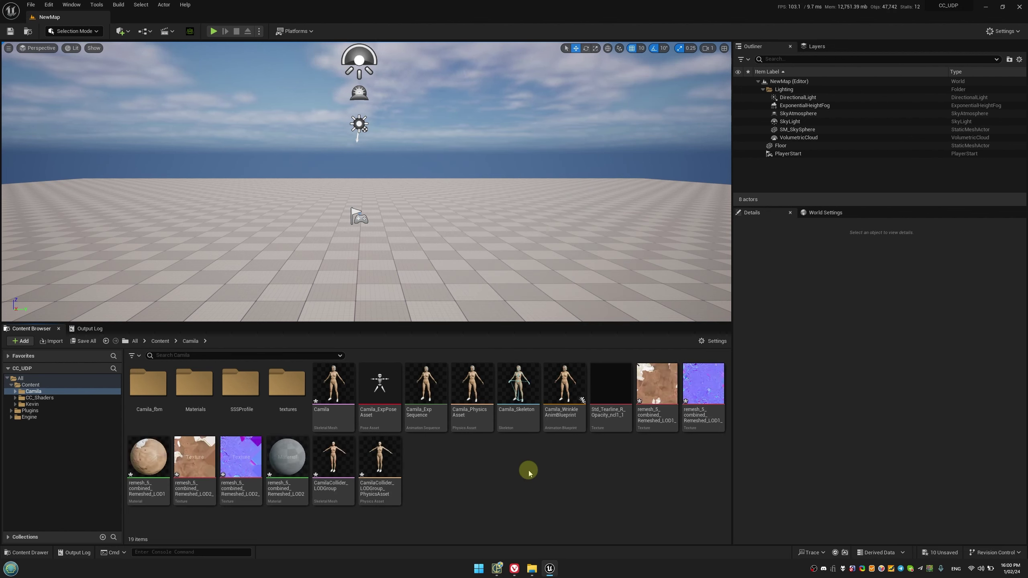
Import CamilaMotion_Motion.Fbx from the CamilaMotion folder as Camila's animation
right_click(486, 469)
left_click(548, 184)
left_click(112, 23)
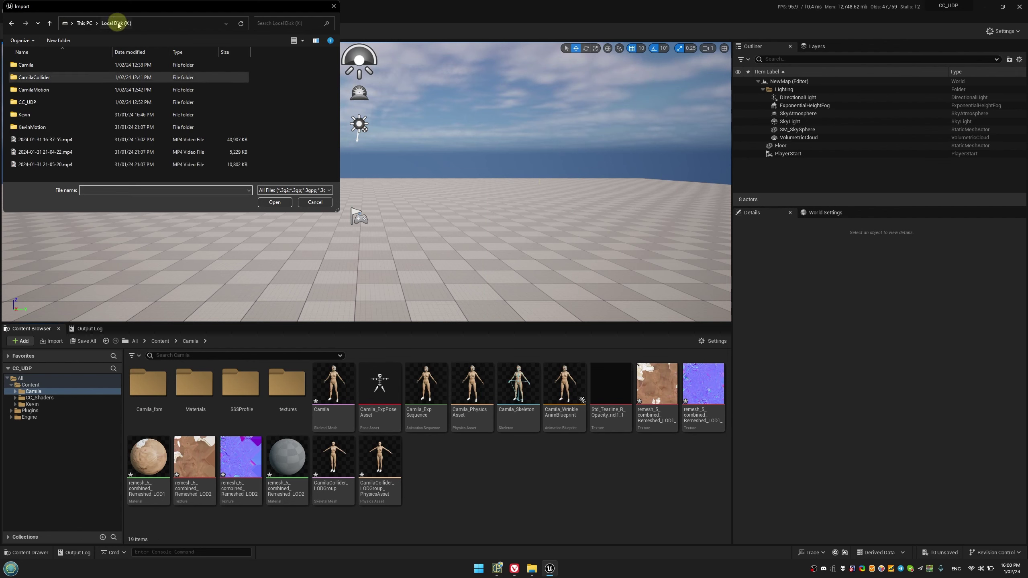
double_click(68, 85)
left_click(69, 66)
double_click(69, 67)
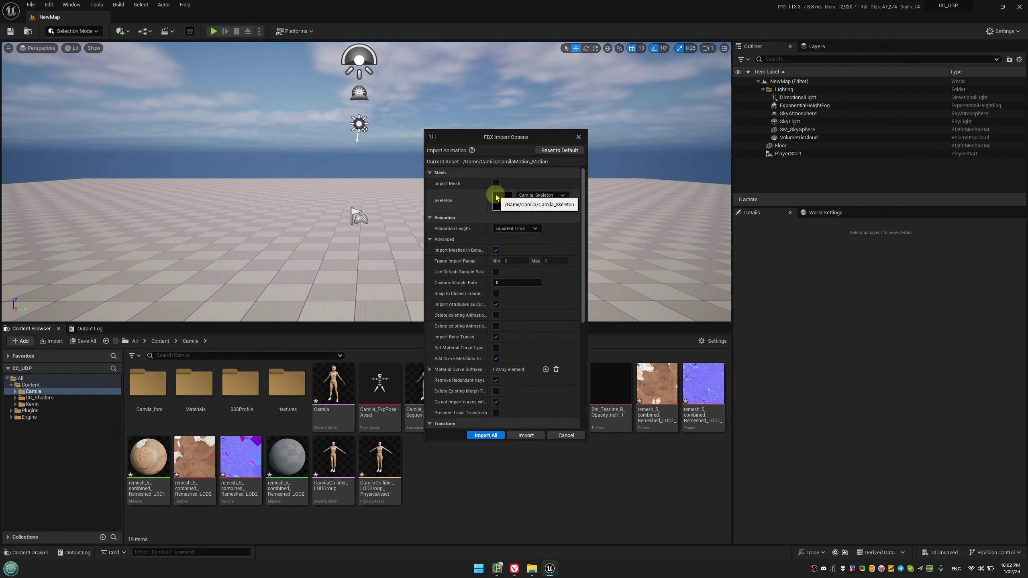
scroll(583, 243, "down", 2)
scroll(583, 284, "down", 2)
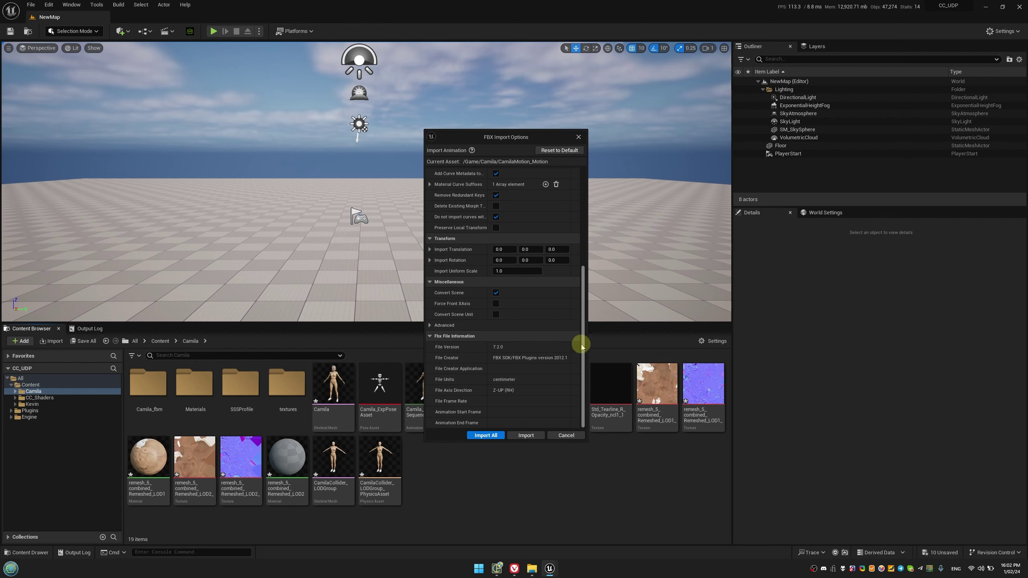
left_click(485, 435)
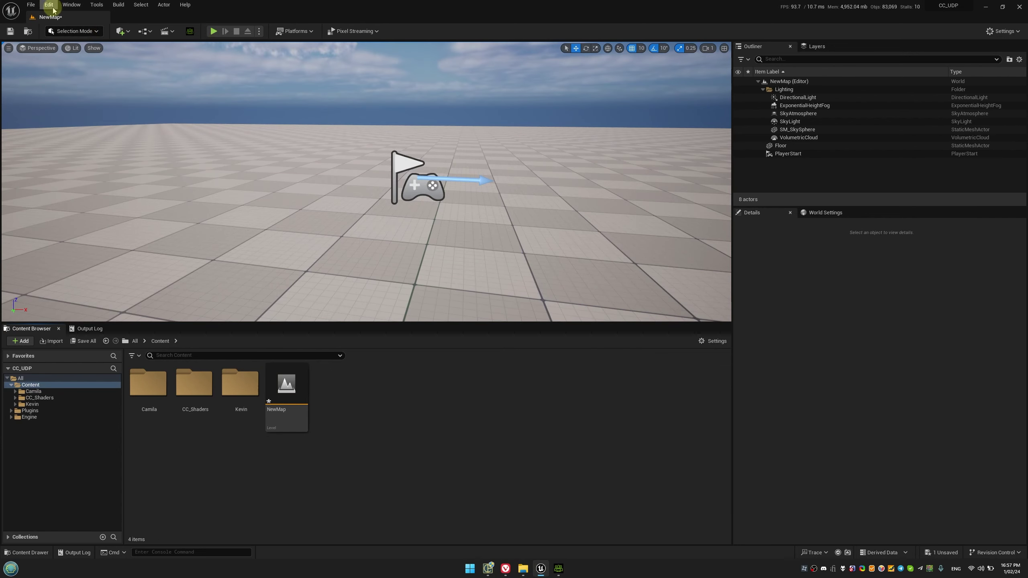
Enable the uDraper plugin by searching 'udra' in the Plugins manager
left_click(48, 4)
left_click(81, 129)
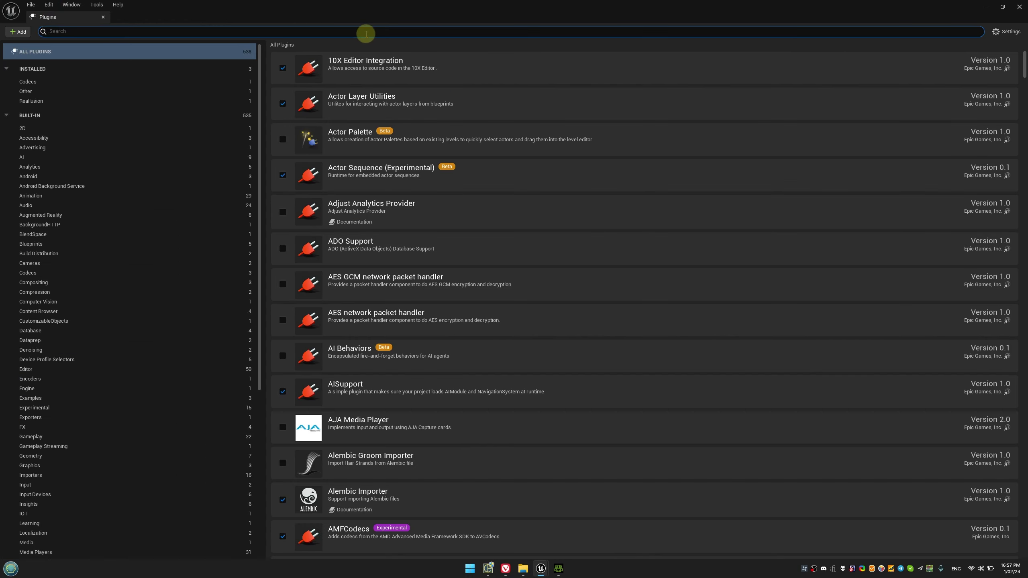
left_click(365, 33)
type("udra")
left_click(282, 68)
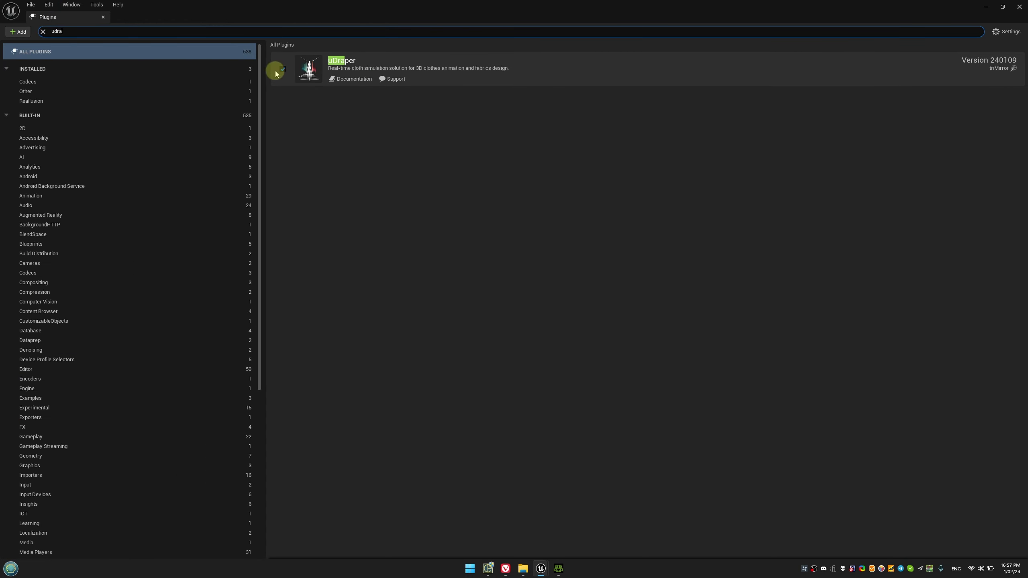
left_click(1019, 7)
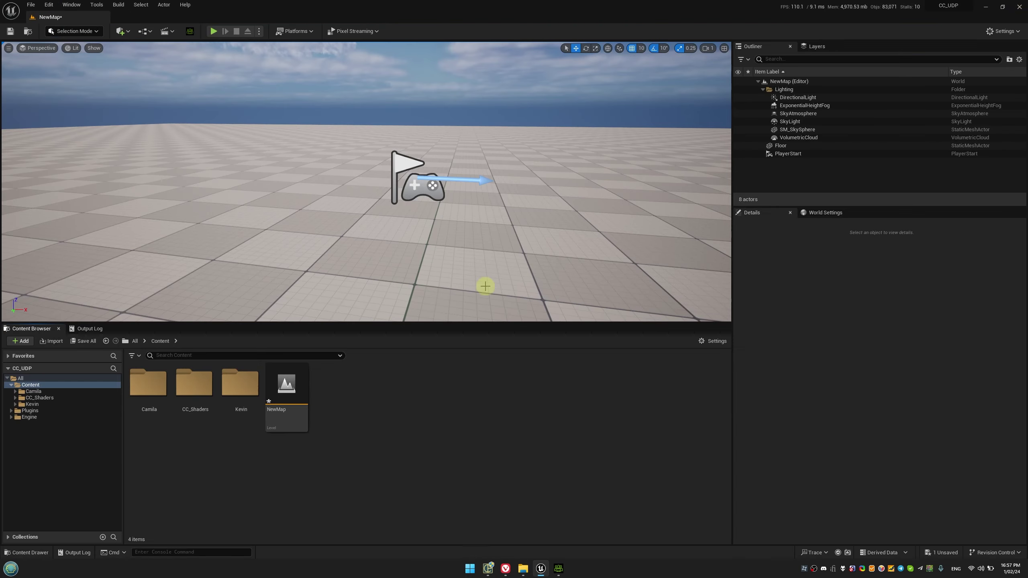
Place Kevin_LODGroup in the level and add Draper simulation and garment components
double_click(240, 383)
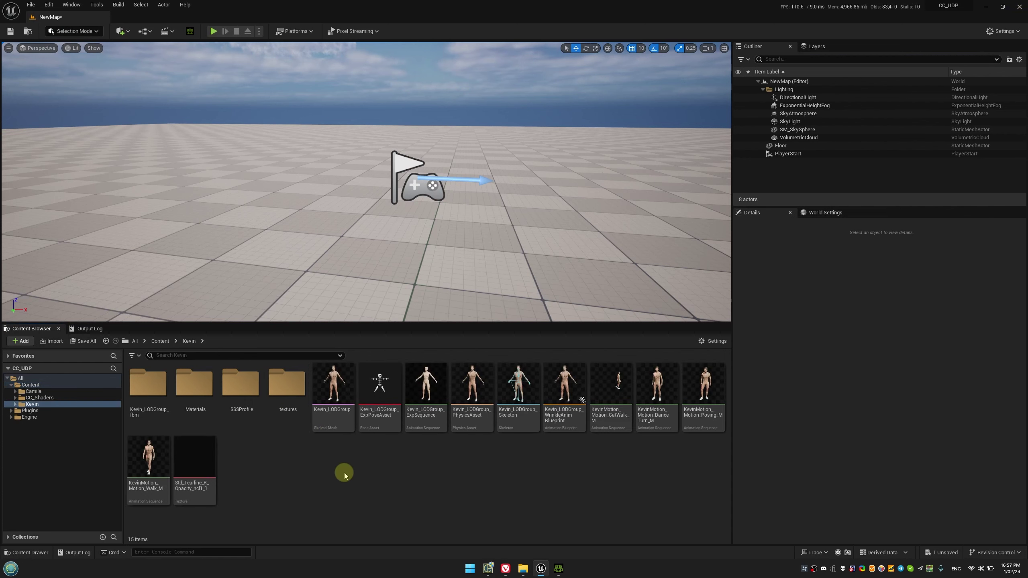
left_click_drag(337, 399, 359, 278)
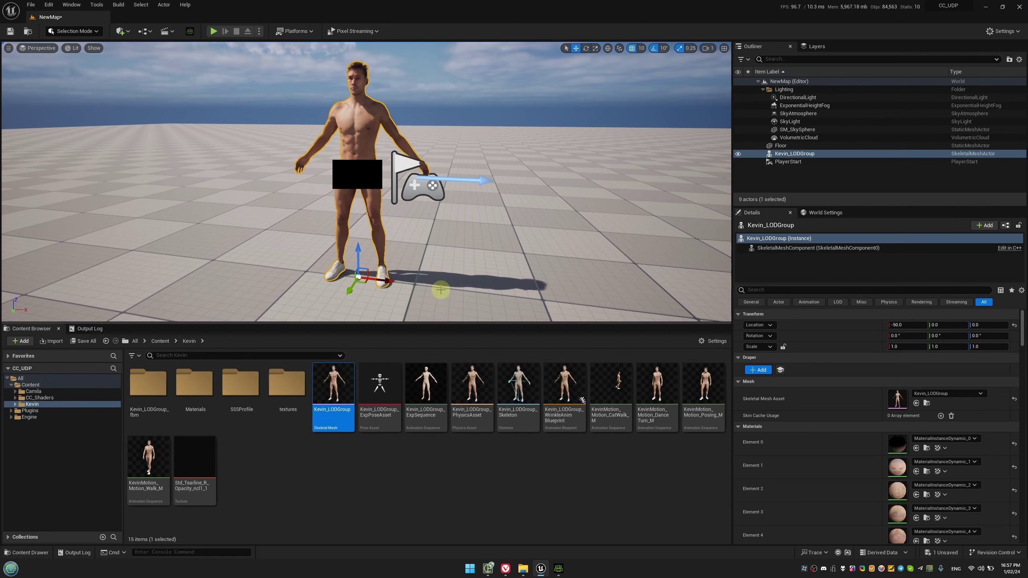
left_click(758, 370)
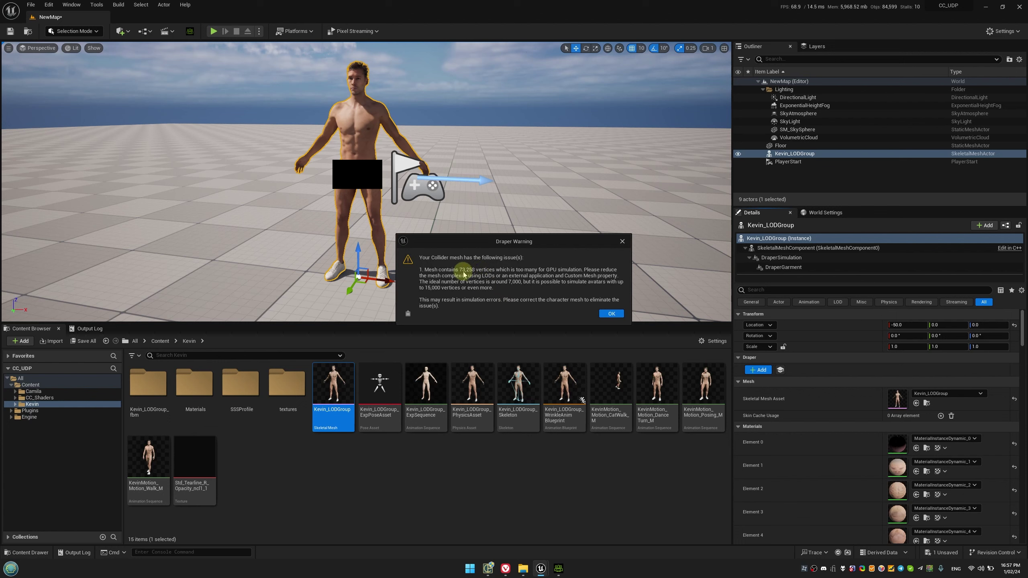
left_click(612, 314)
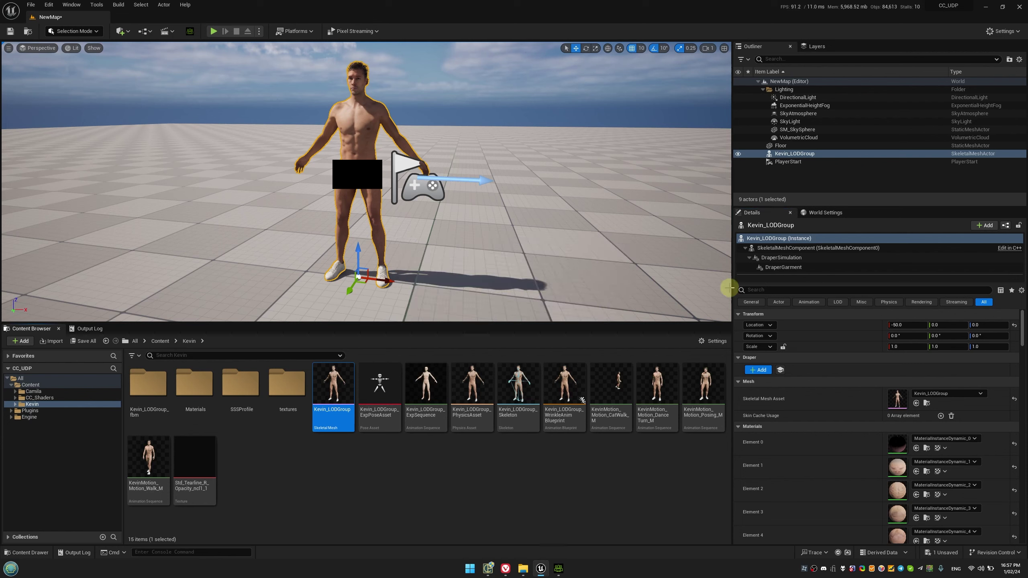
Set the DraperSimulation component's collider LOD to 2
left_click(787, 257)
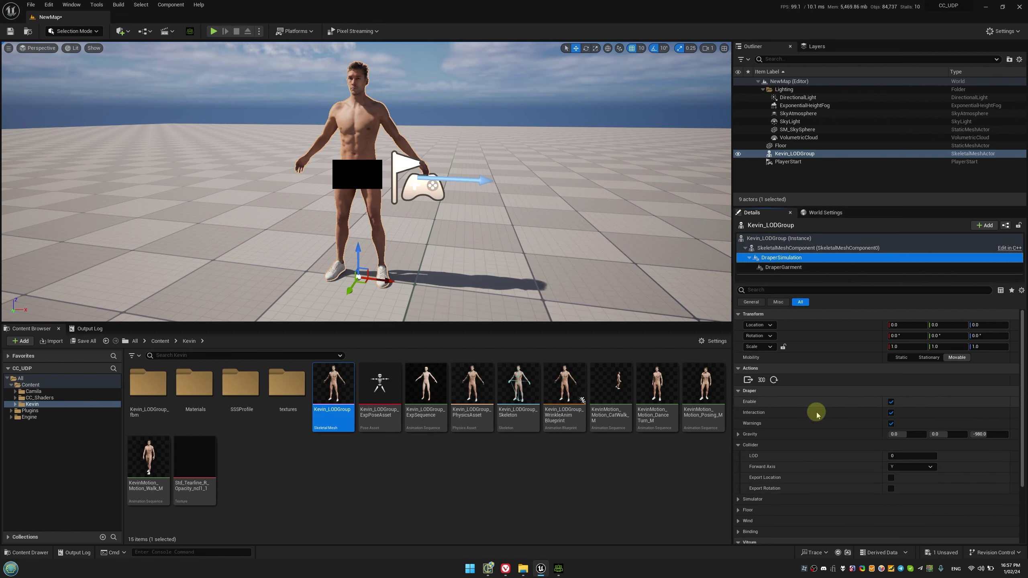
left_click(909, 454)
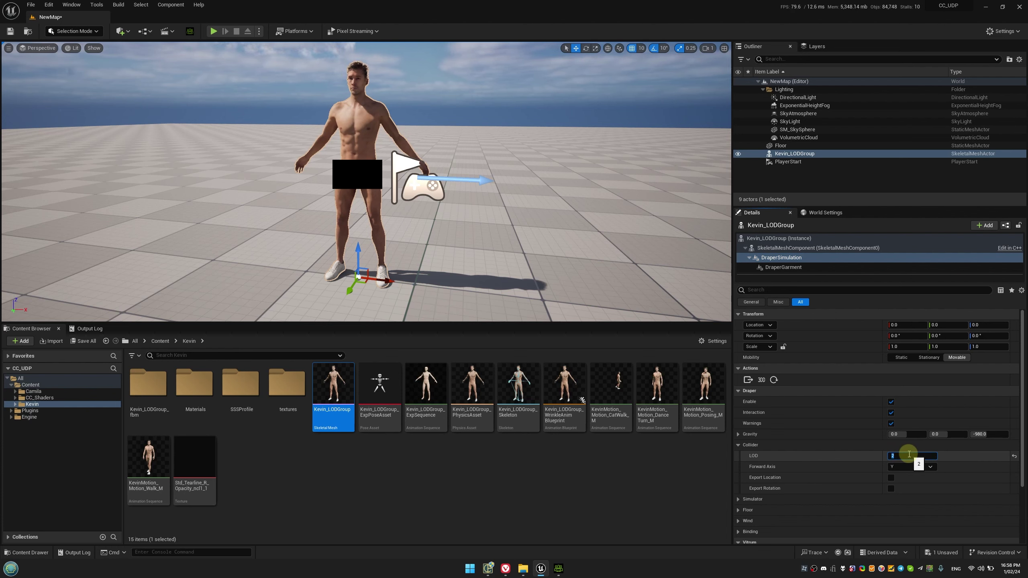
key("Return")
left_click(664, 481)
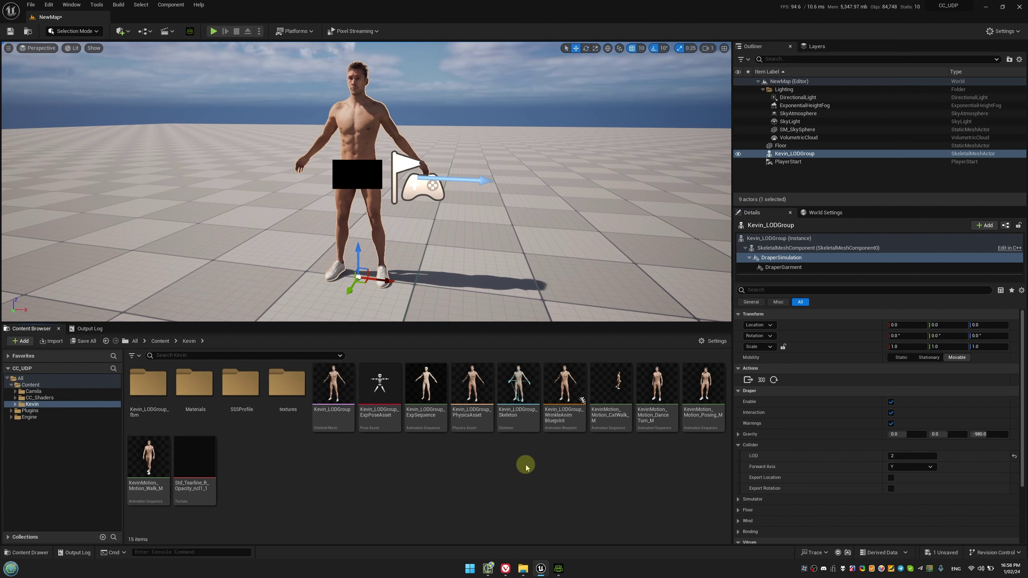
Export Kevin's collider mesh as Kevin.obj to the X: drive root
left_click(748, 380)
left_click(116, 23)
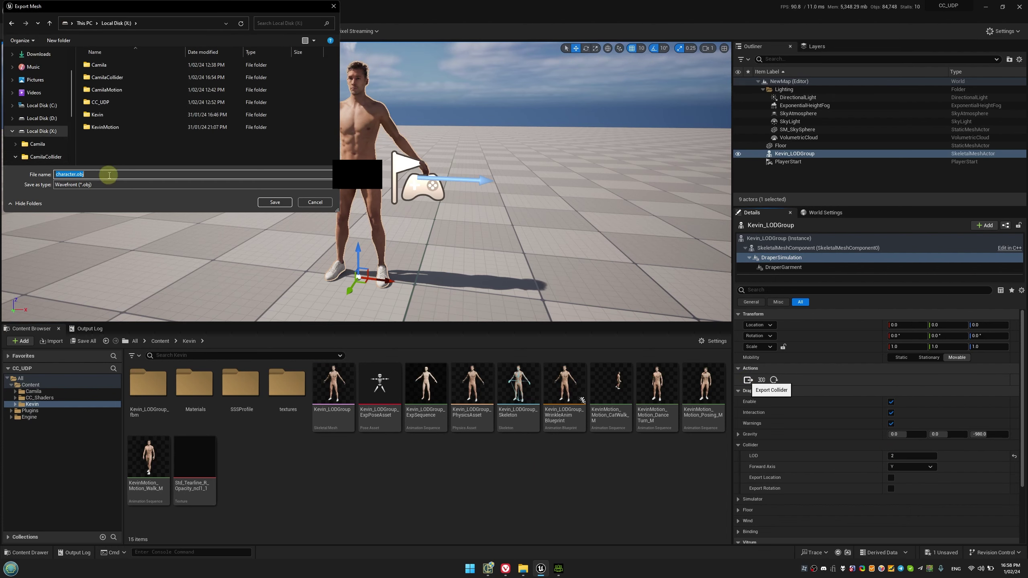
type("Kevin")
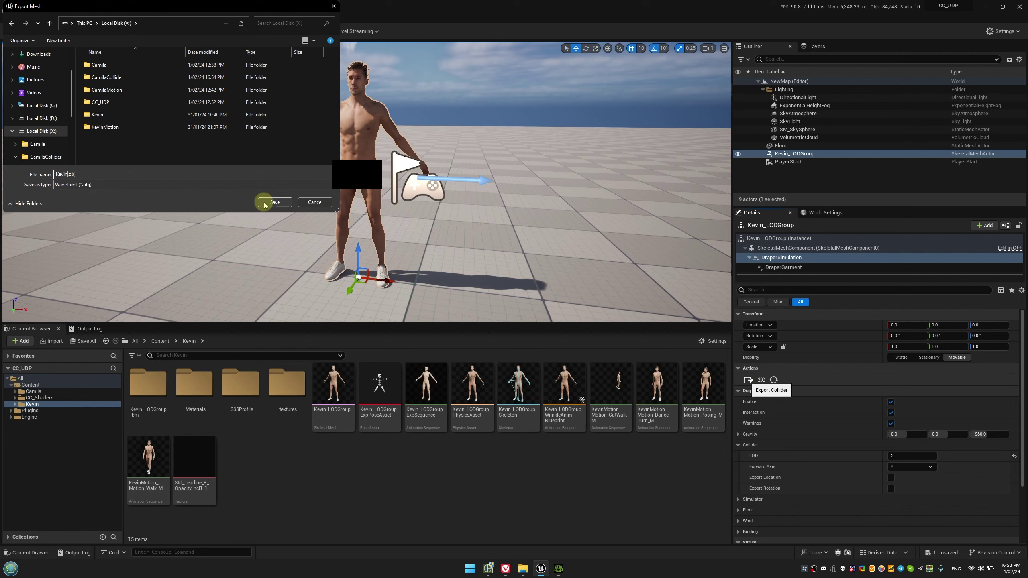
left_click(267, 202)
Place the Camila mesh from the Camila folder into the level
left_click(160, 340)
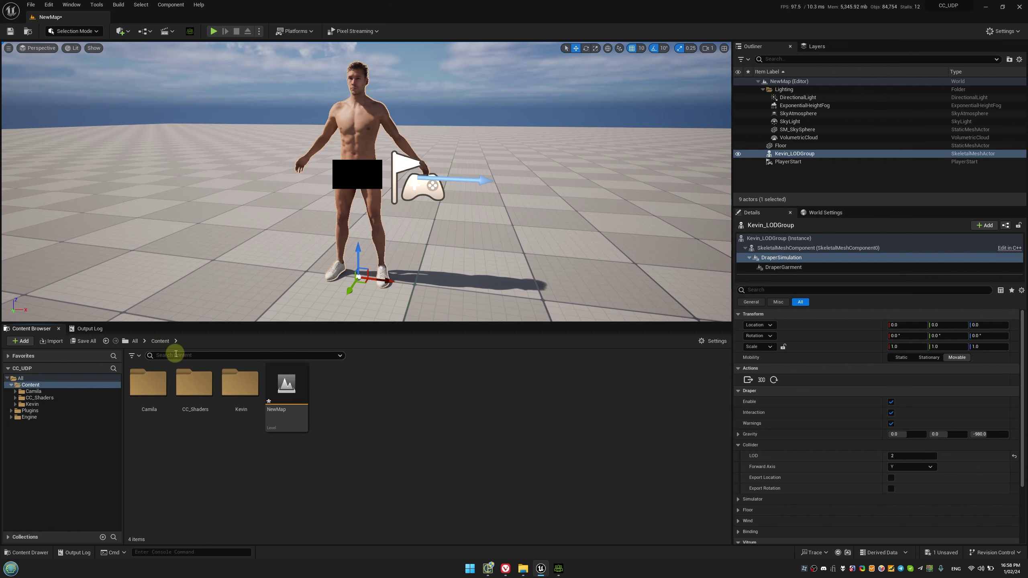
double_click(149, 405)
left_click_drag(332, 400, 489, 293)
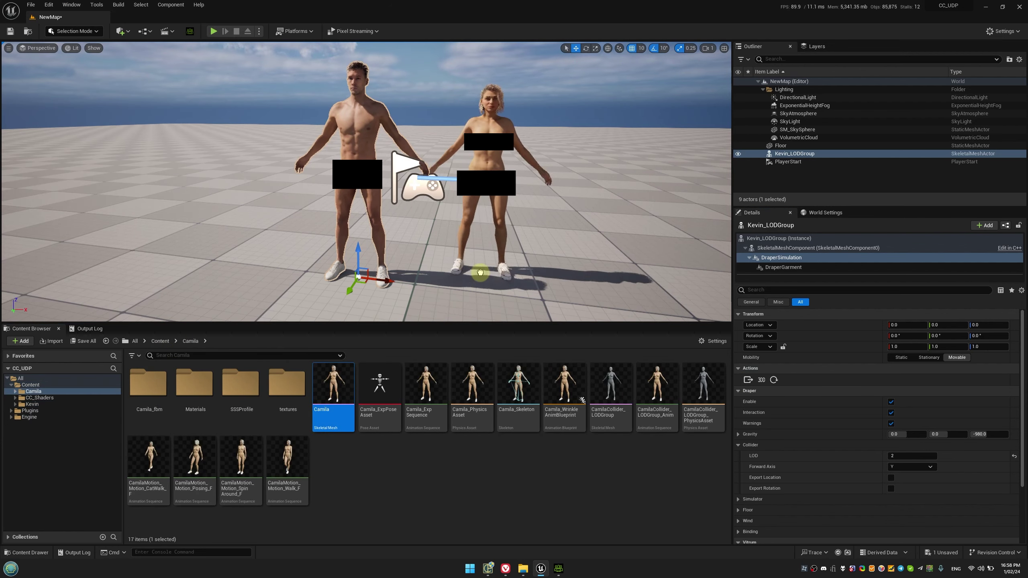
Add a Draper Collider with a mesh part using CamilaCollider_LODGroup at LOD 1
left_click(984, 225)
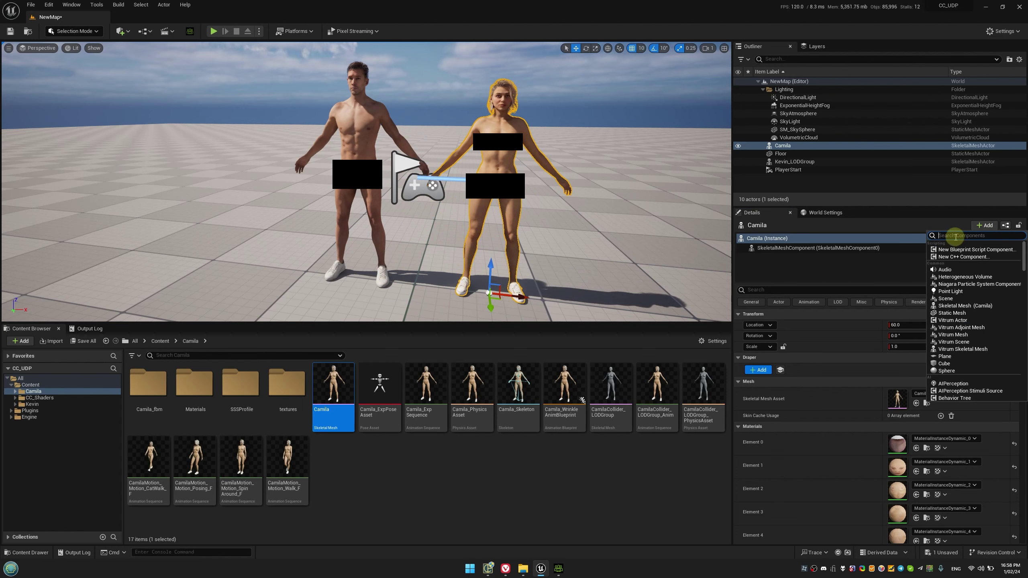
type("draper")
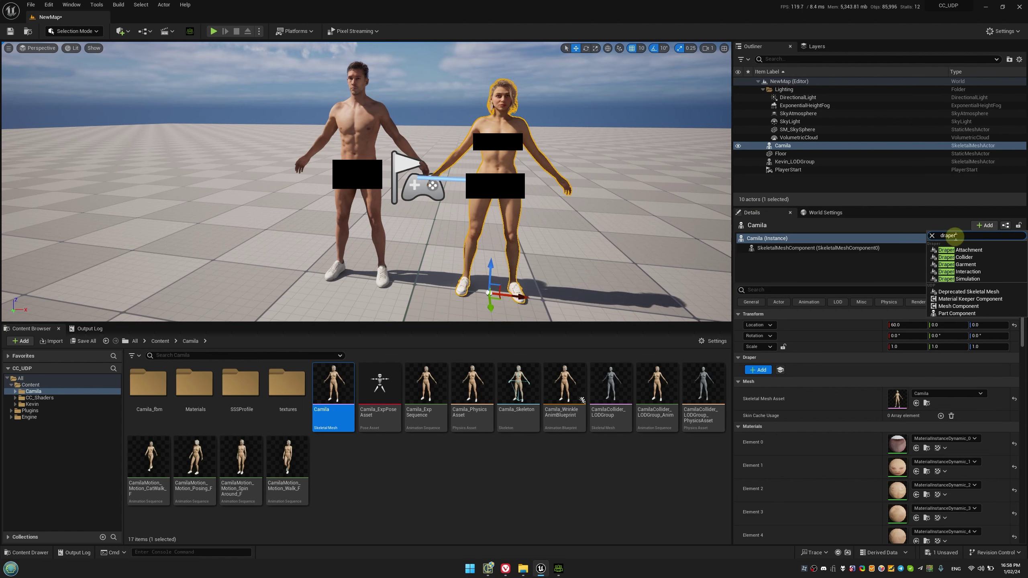
left_click(955, 257)
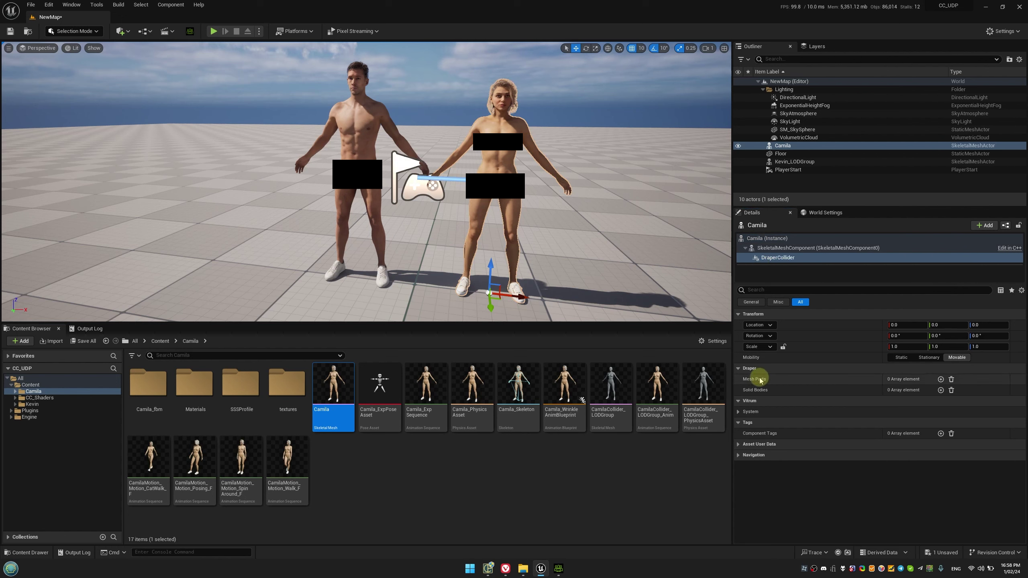
left_click(940, 379)
left_click(744, 390)
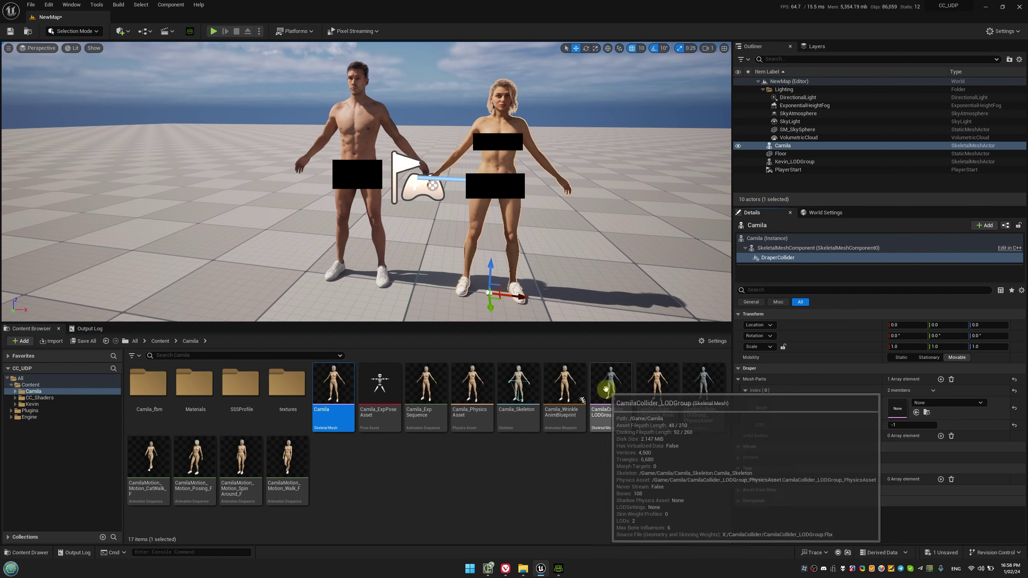
left_click_drag(606, 389, 926, 404)
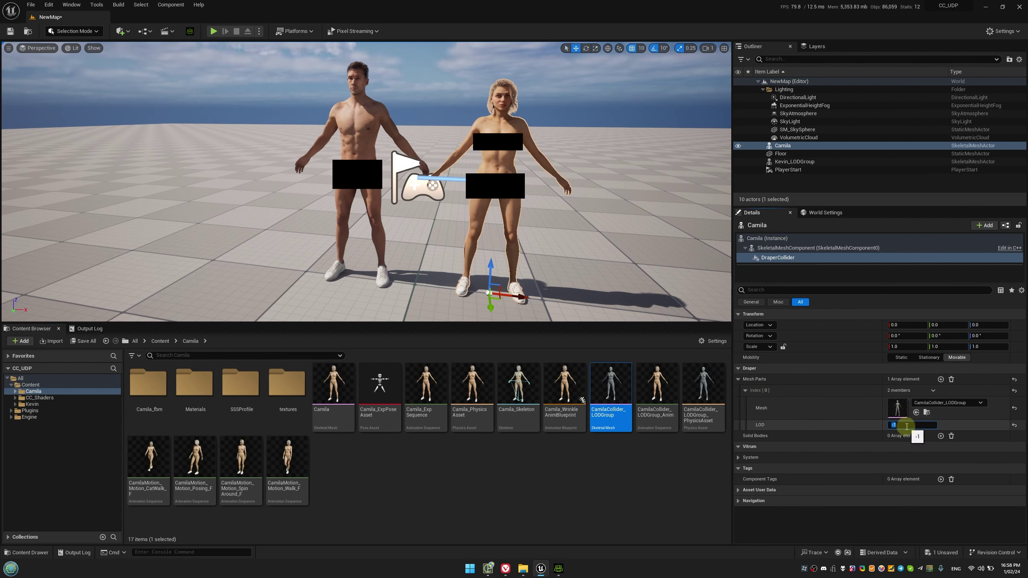
key("Return")
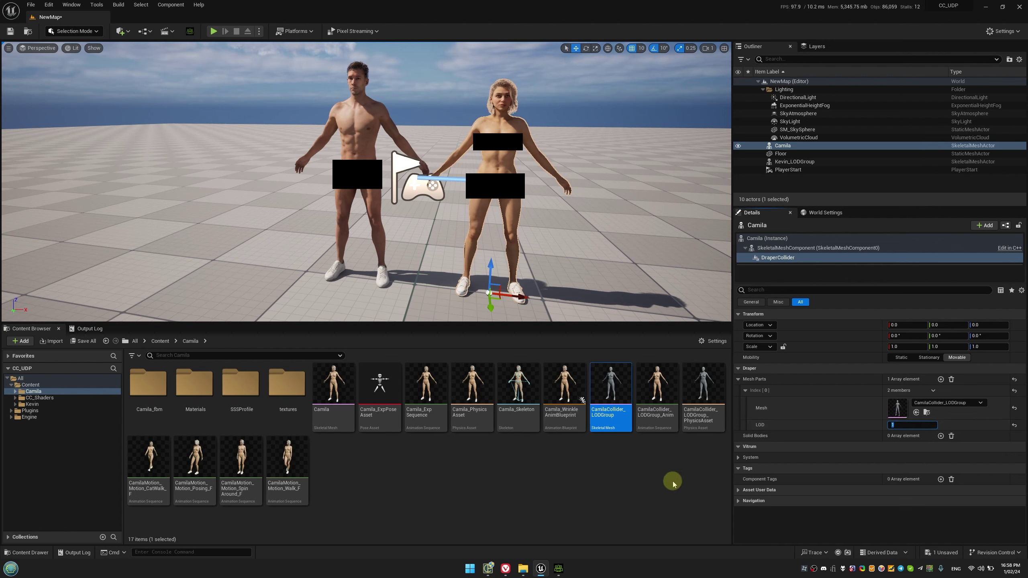
left_click(673, 482)
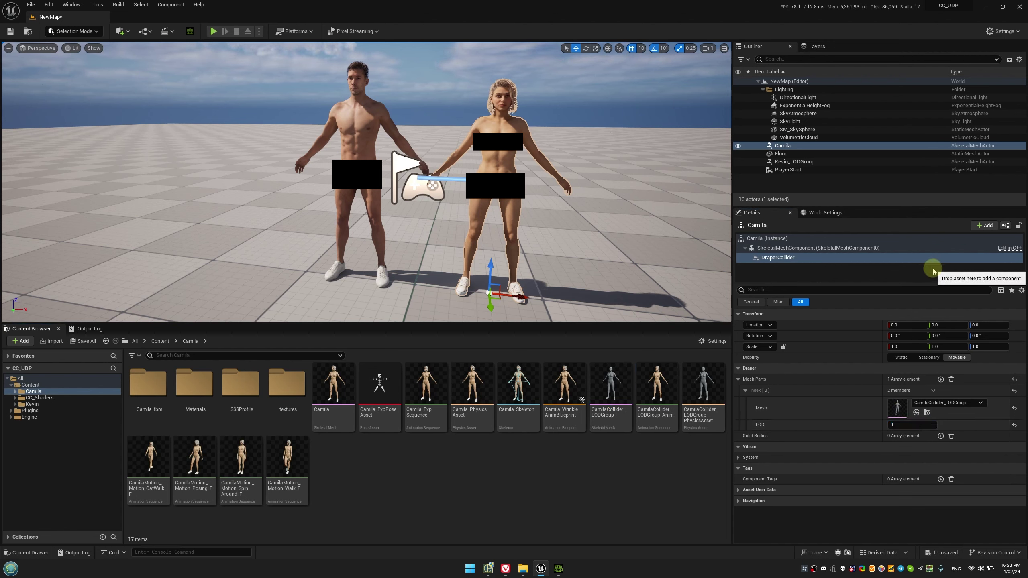
left_click(984, 226)
Add a Draper Simulation component to Camila and export her collider as Camila.obj
type("simula")
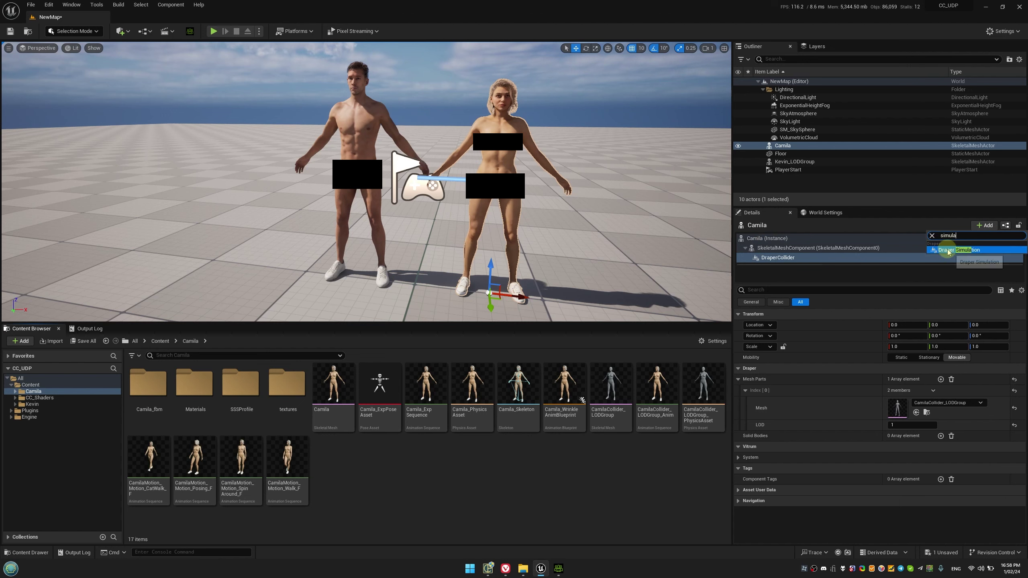
left_click(959, 250)
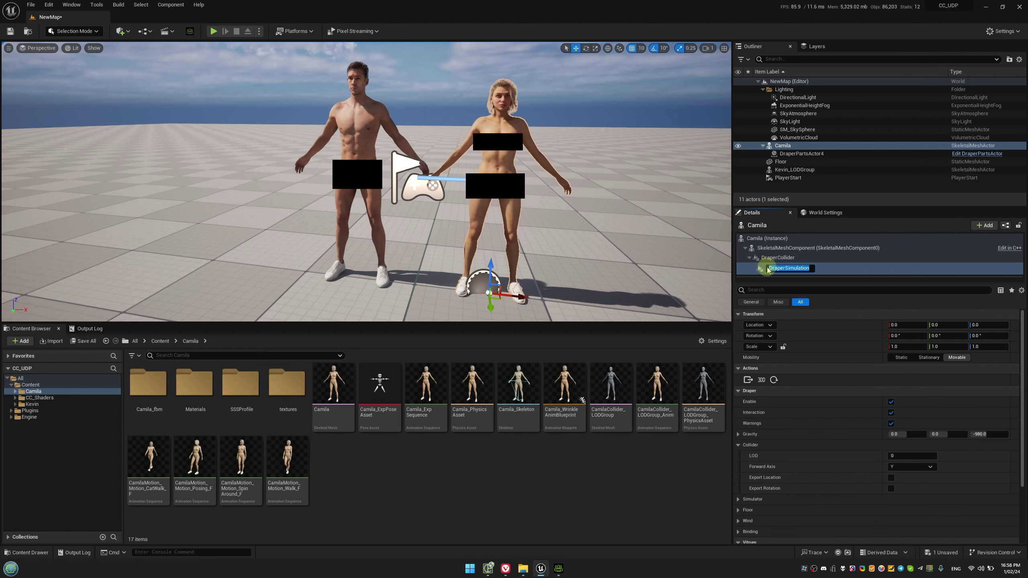
left_click(748, 380)
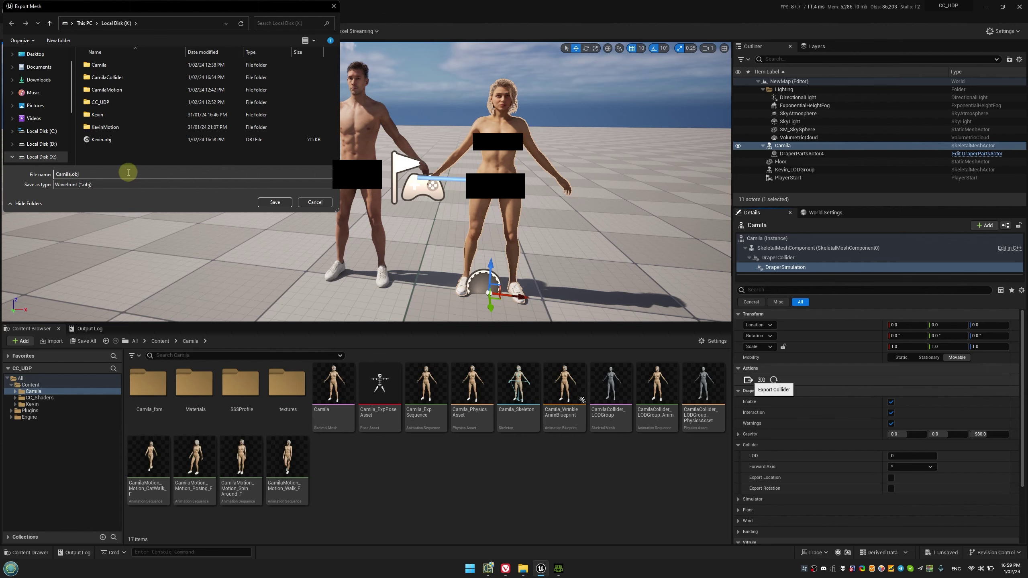
left_click(274, 202)
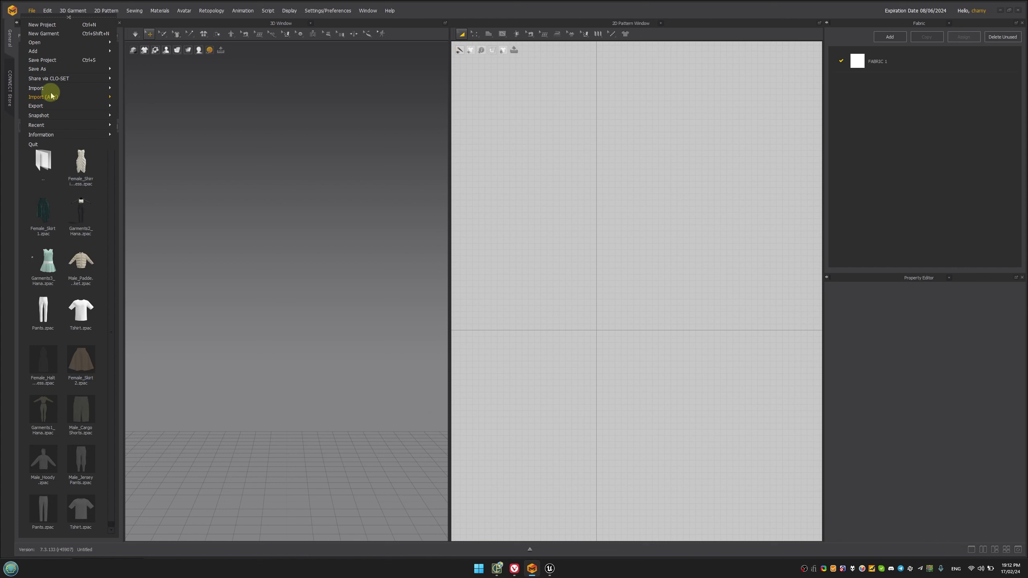
Import Kevin.obj as the avatar
mouse_move(45, 90)
left_click(149, 96)
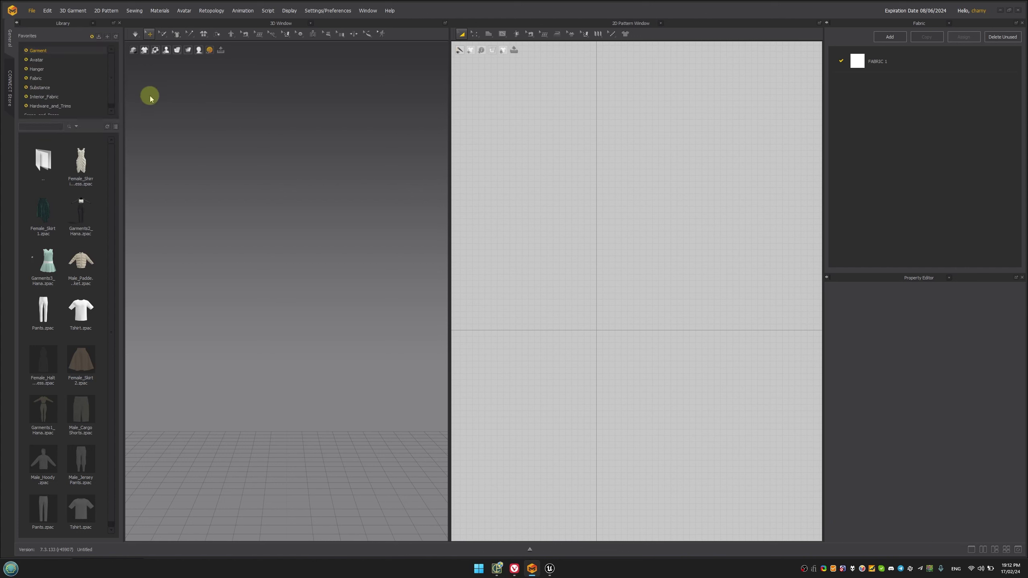
double_click(80, 165)
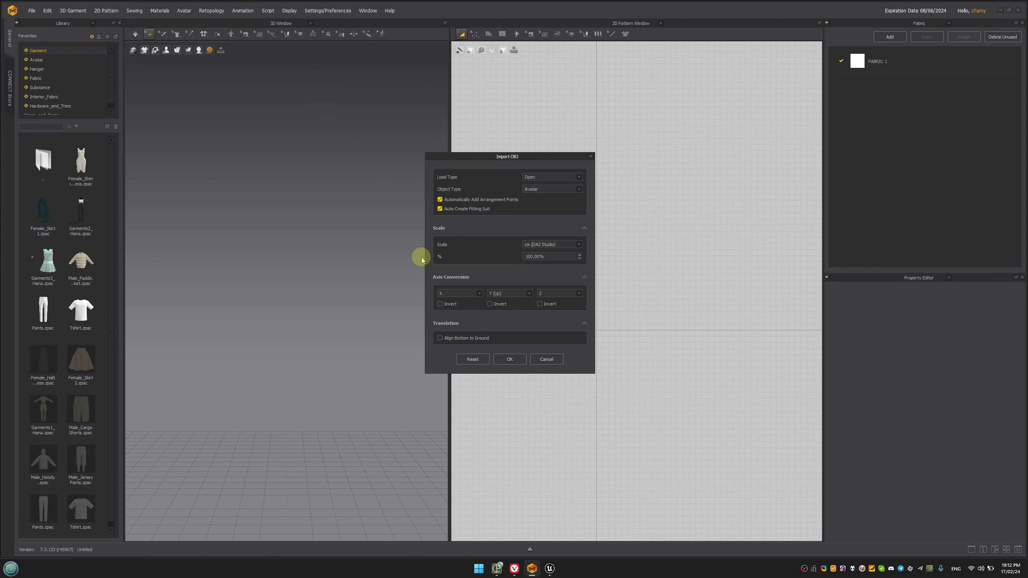
left_click(517, 363)
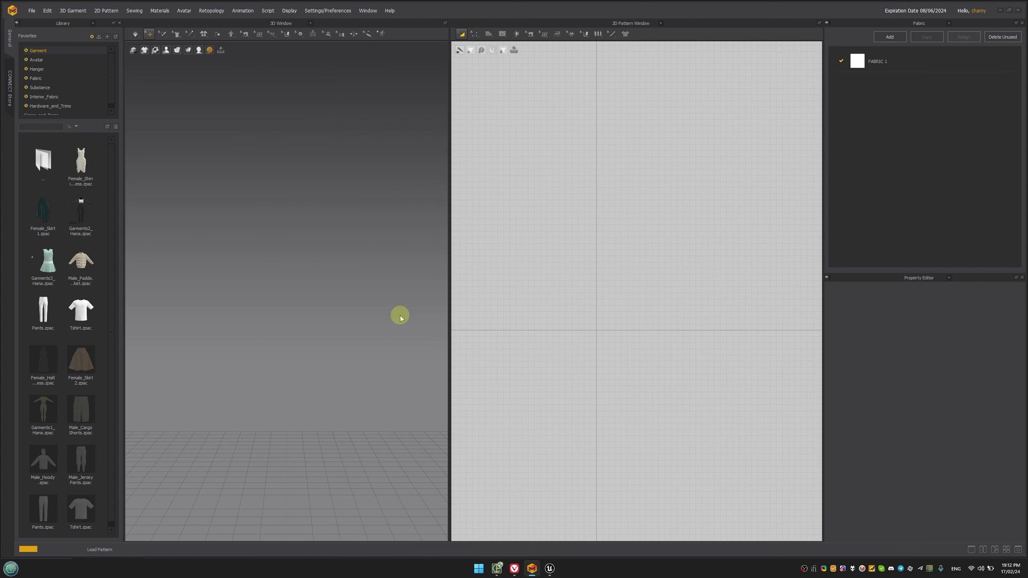
left_click_drag(449, 305, 528, 305)
Open the outfit project with Load Type set to Add, dressing Kevin
left_click(32, 10)
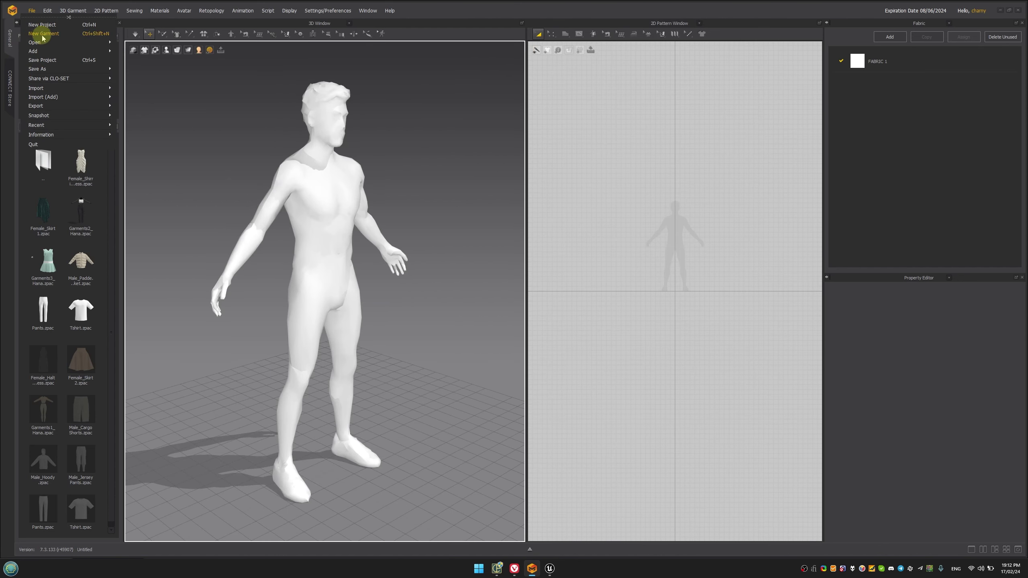
mouse_move(69, 43)
left_click(126, 43)
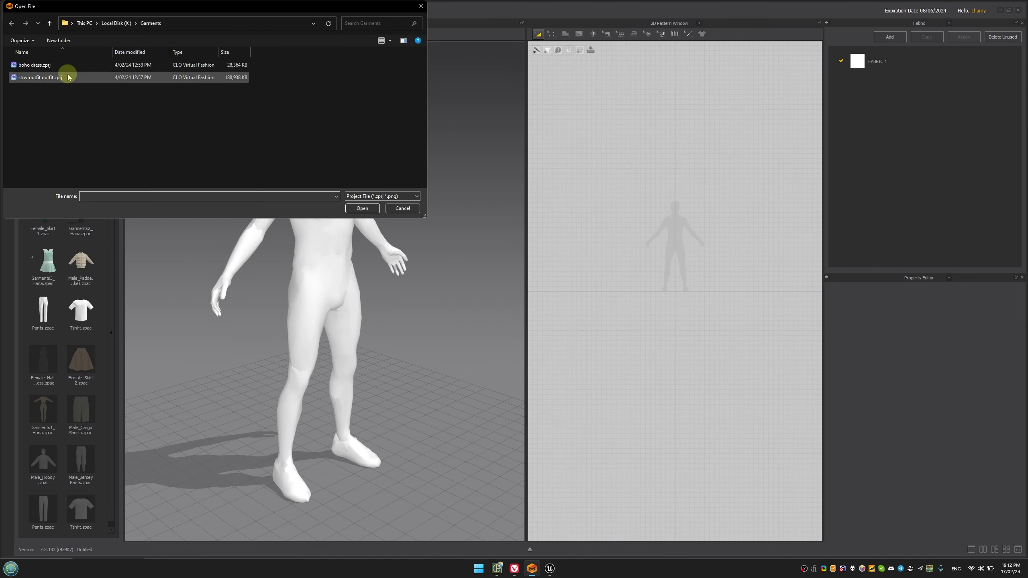
double_click(40, 77)
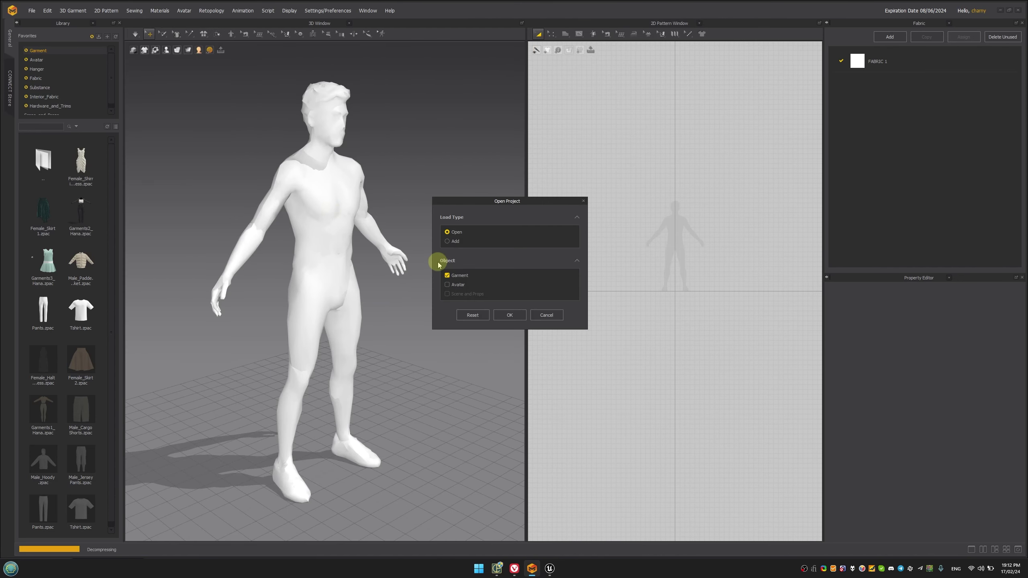
left_click(448, 241)
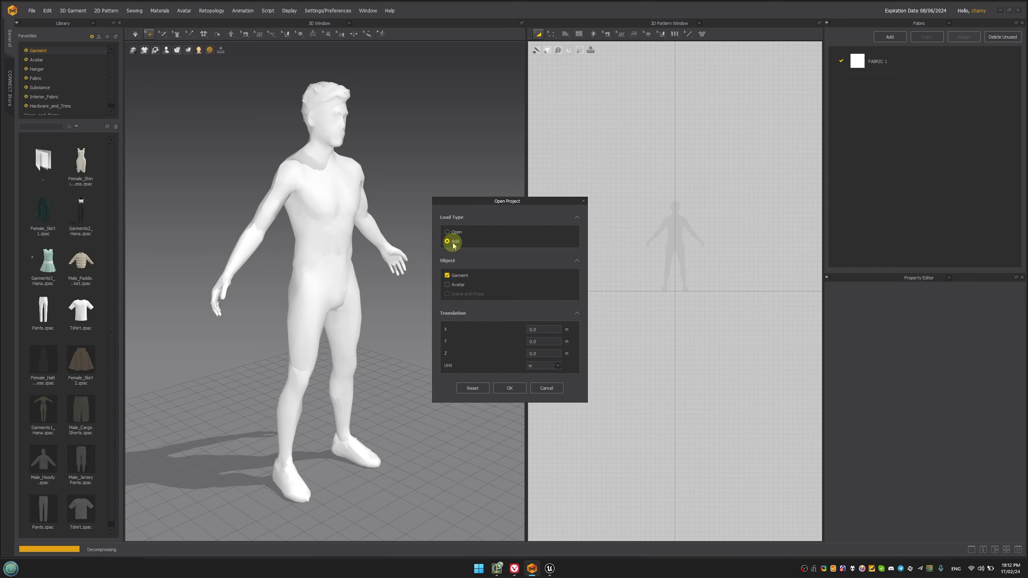
left_click(500, 388)
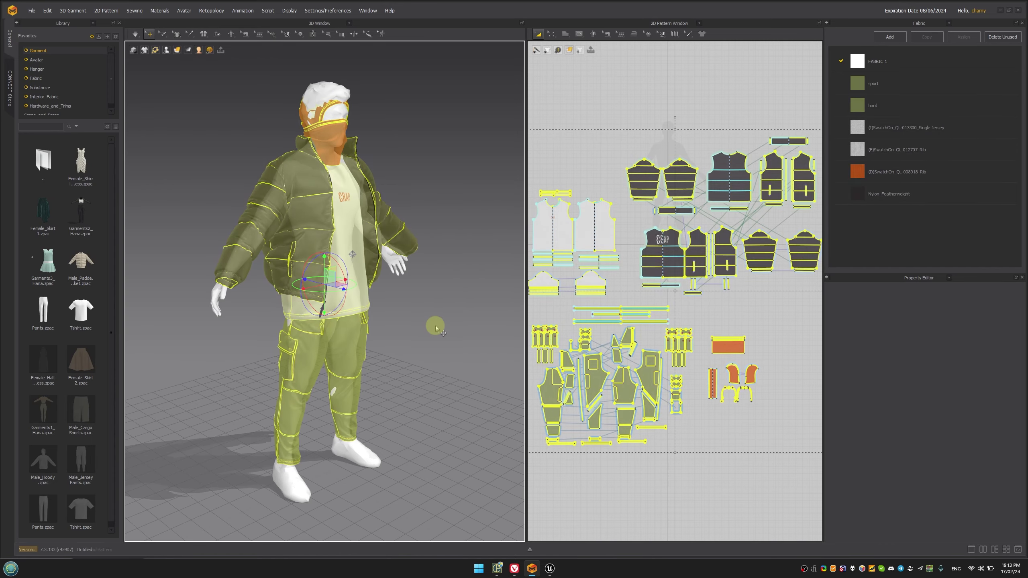
left_click(430, 330)
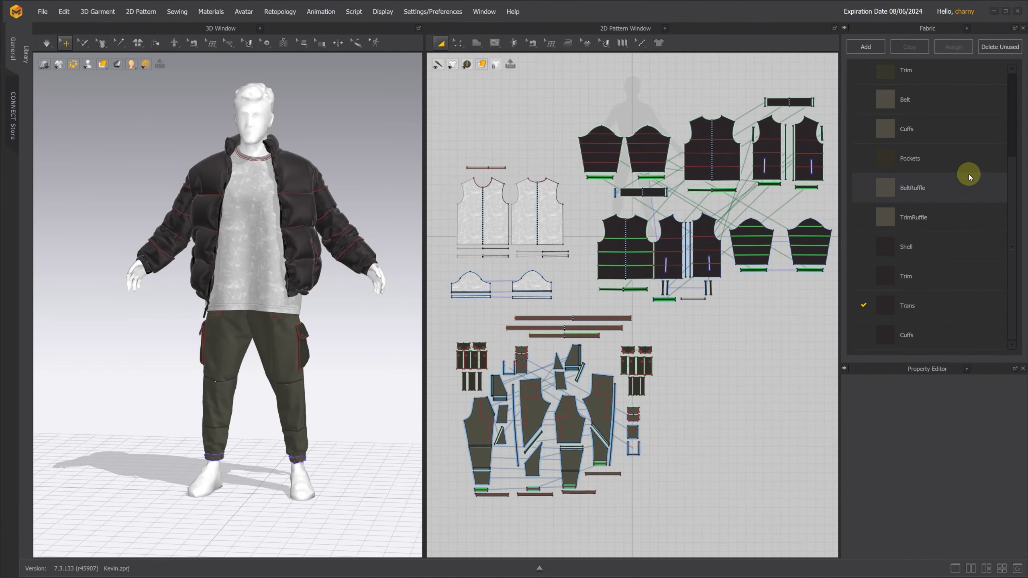
left_click(945, 82)
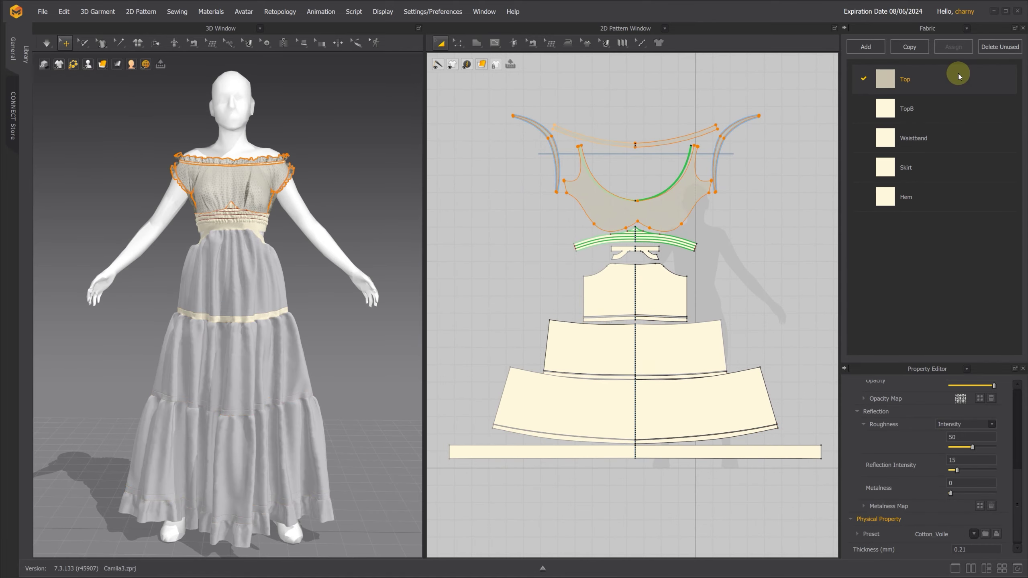
left_click(926, 108)
left_click(918, 137)
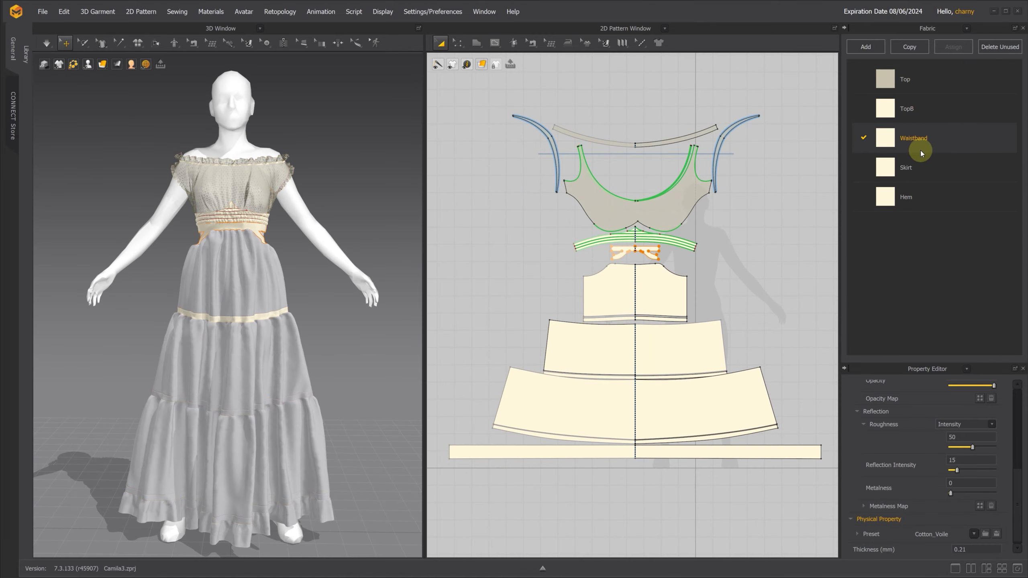
left_click(915, 168)
left_click(915, 198)
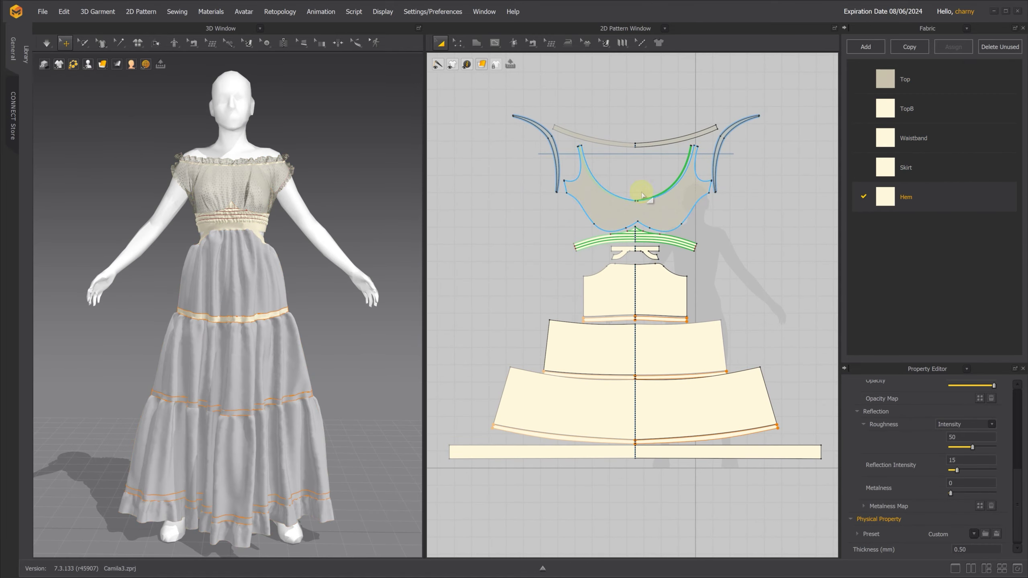
mouse_move(380, 181)
right_mouse_down()
mouse_move(277, 185)
mouse_move(374, 178)
right_mouse_up()
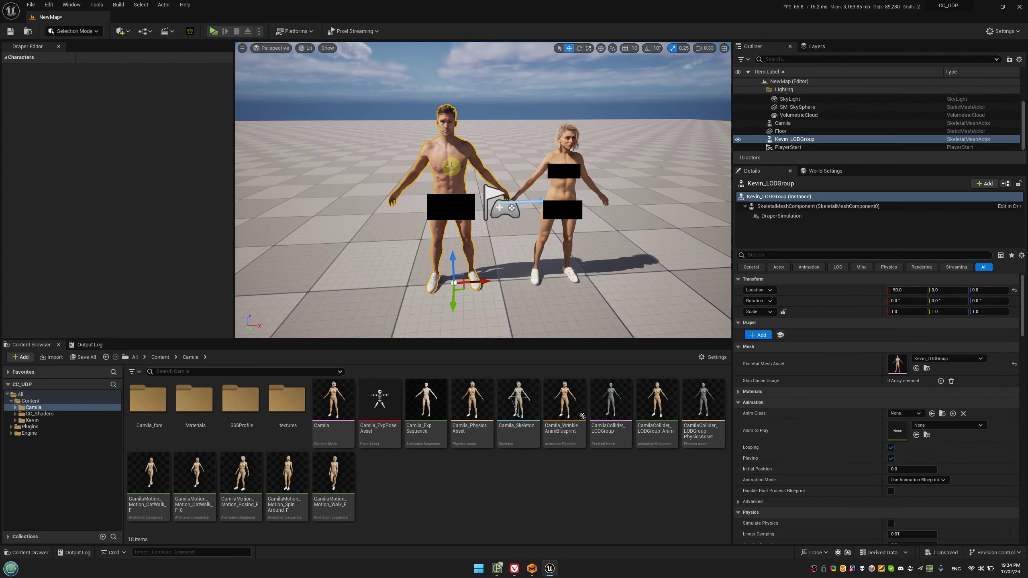
Add a Draper Garment component named Pants under Kevin's DraperSimulation
left_click(787, 225)
left_click(984, 184)
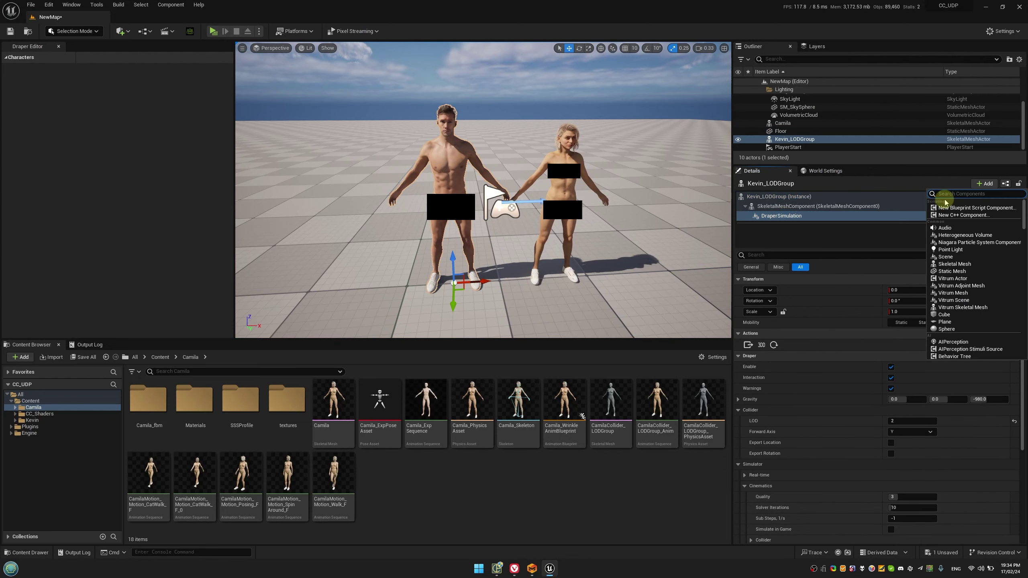
type("gar")
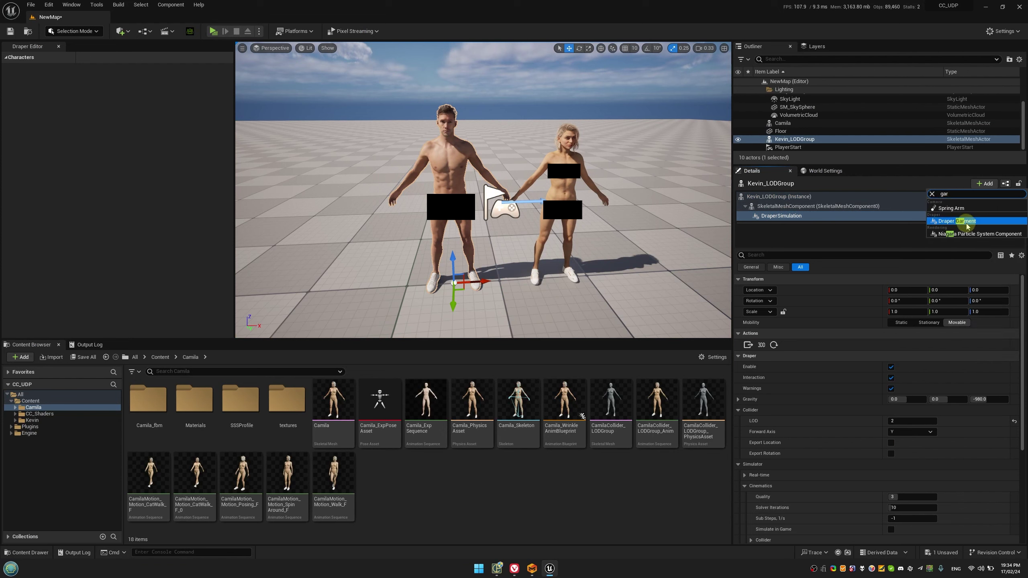
left_click(961, 223)
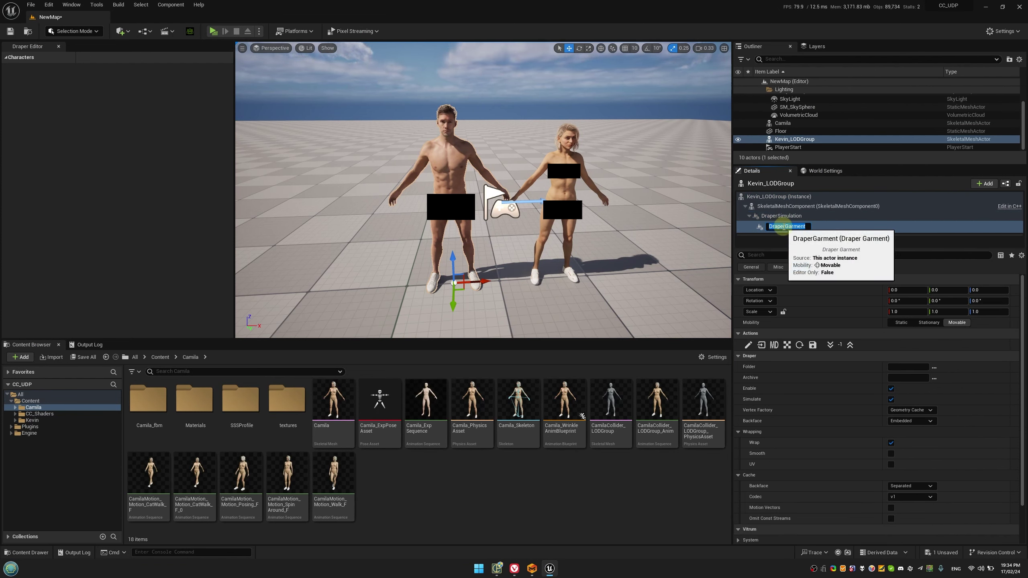
type("Pants")
key("Return")
Add a second Draper Garment under DraperSimulation and name it Shirt
left_click(904, 215)
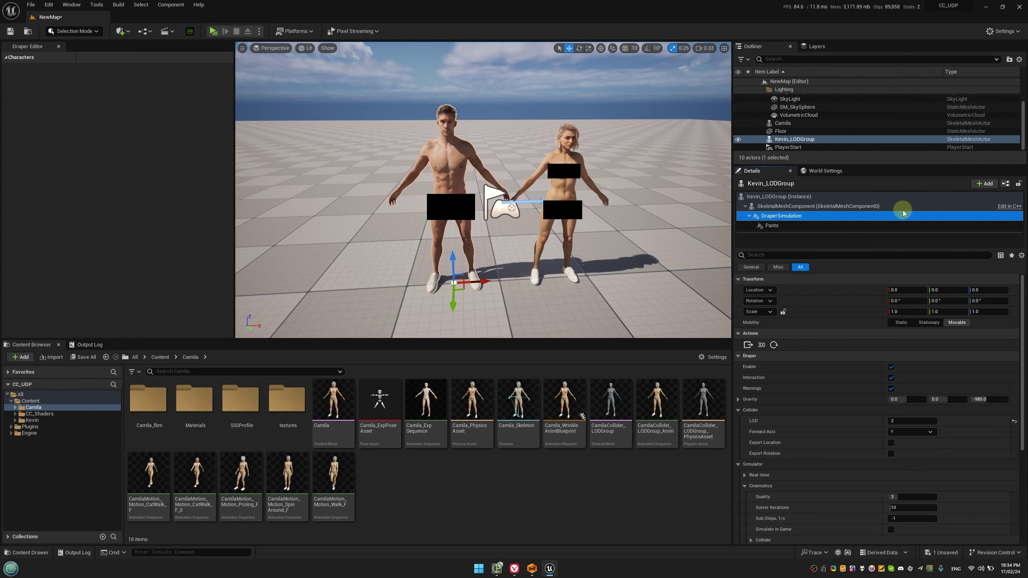
left_click(983, 184)
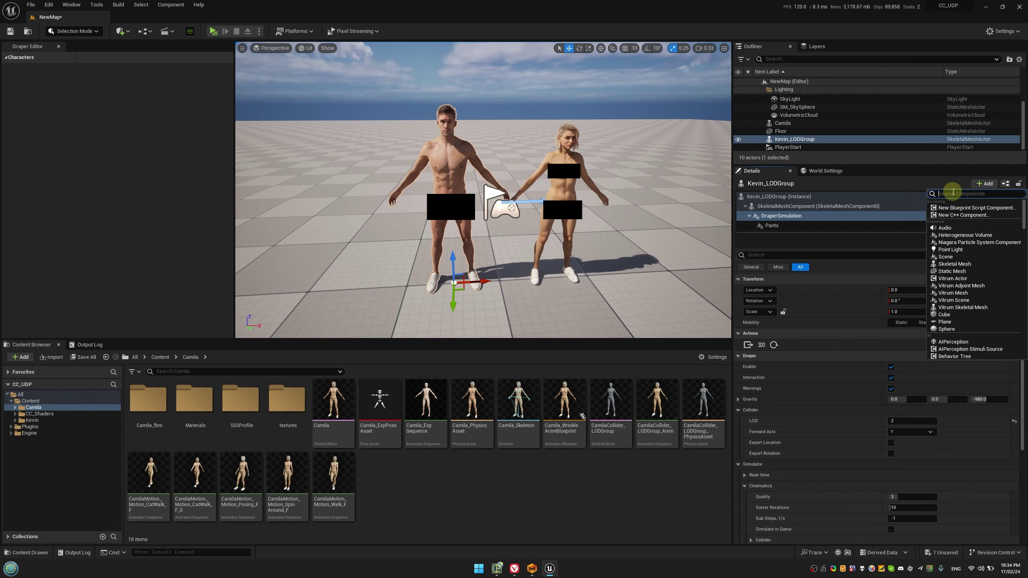
type("garm")
left_click(964, 221)
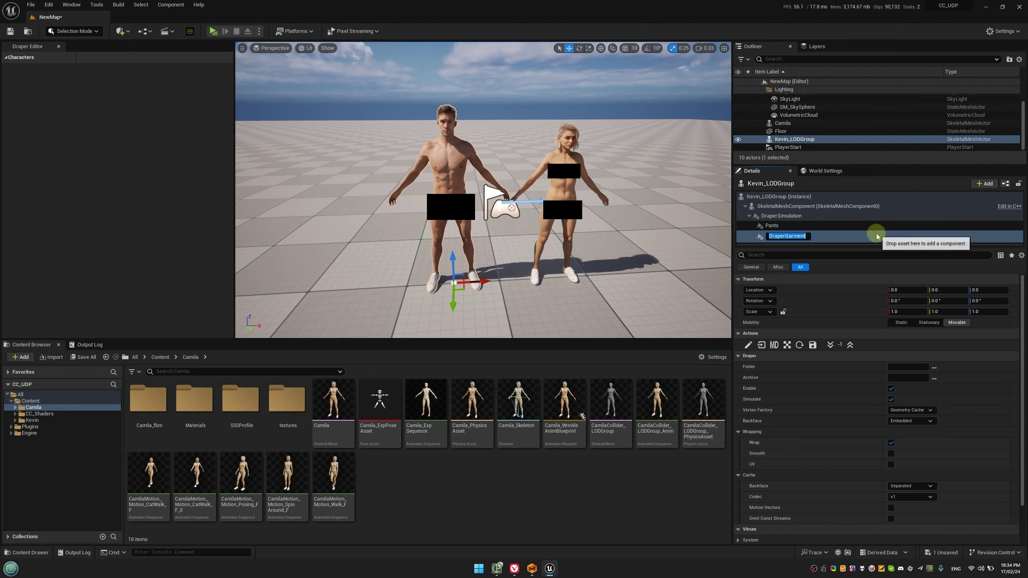
type("Shirt")
key("Return")
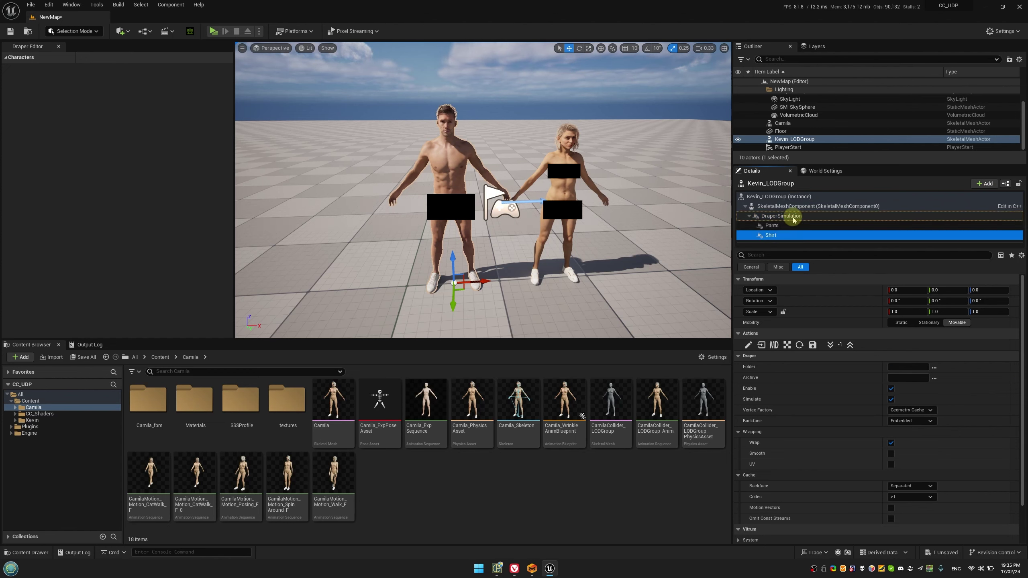
Add a third Draper Garment under DraperSimulation and name it Jacket
left_click(789, 216)
left_click(983, 184)
type("Garm")
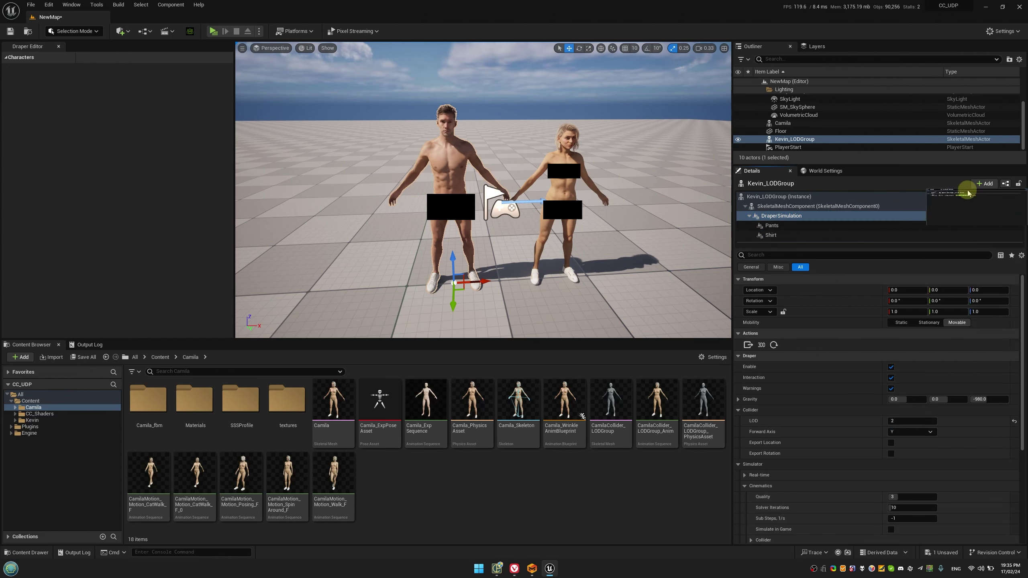
left_click(961, 219)
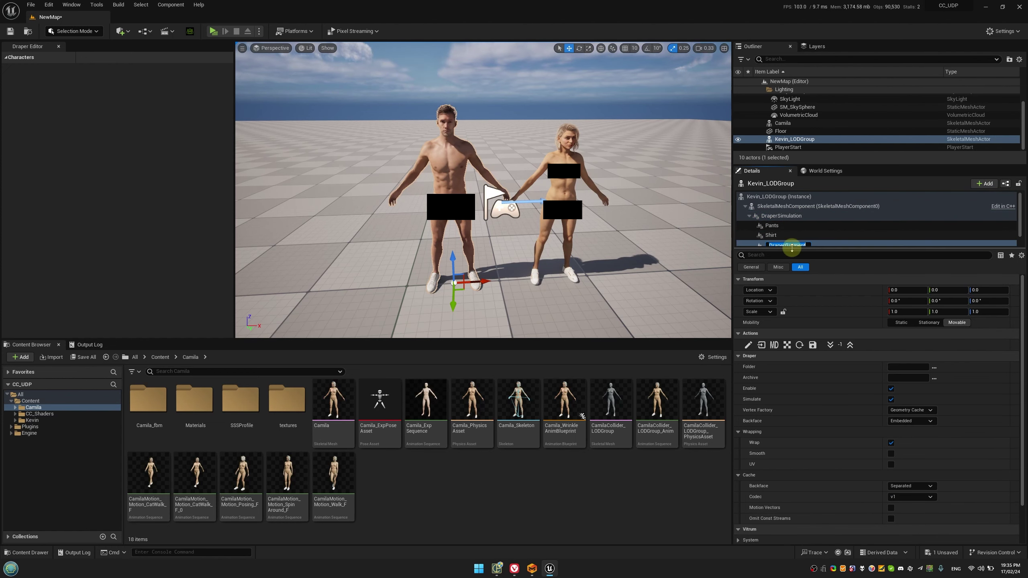
key("Return")
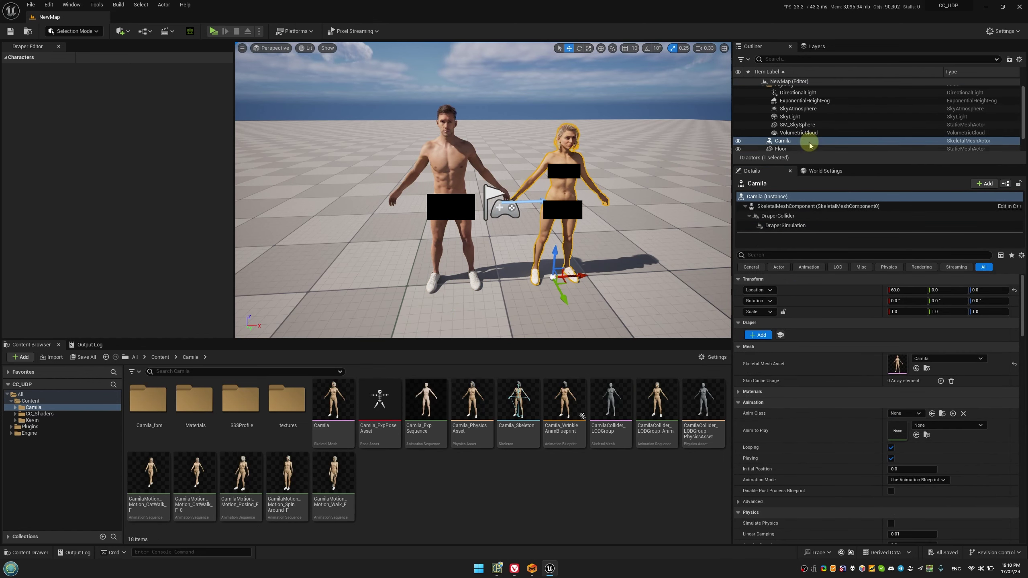
Add a Draper Garment component named Dress to Camila's DraperSimulation
scroll(810, 145, "down", 1)
left_click(785, 226)
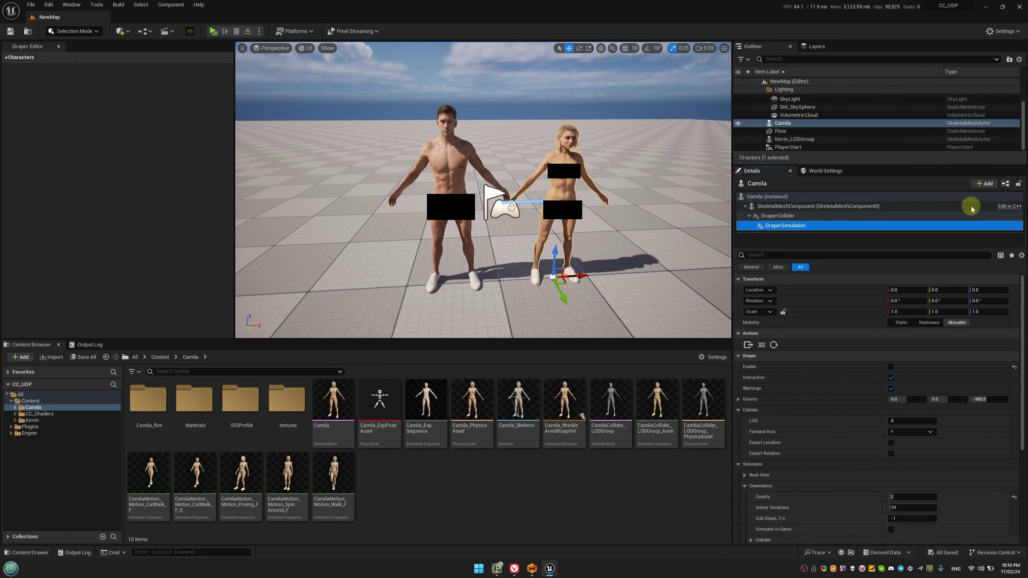
left_click(984, 184)
type("garme")
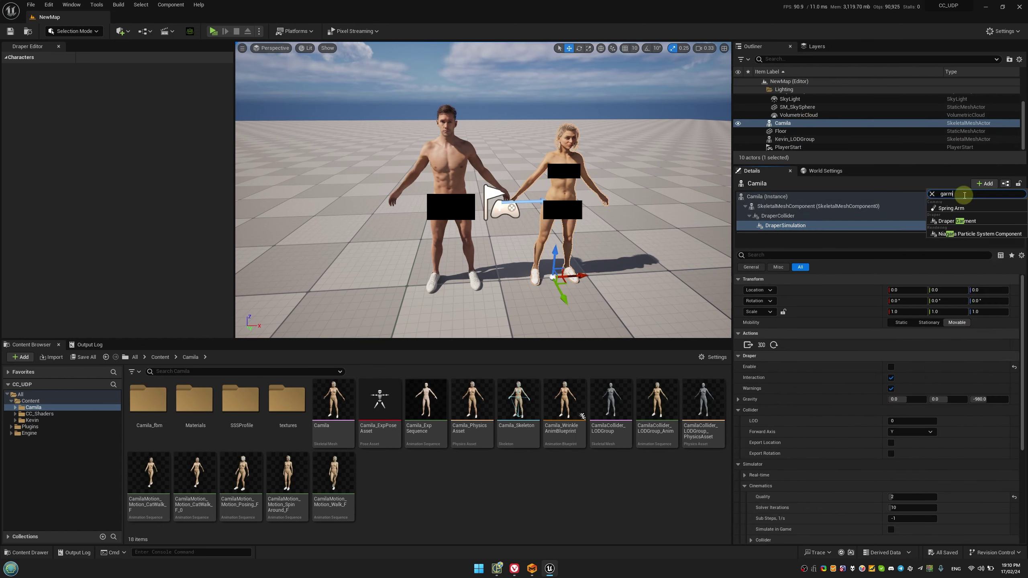
left_click(963, 208)
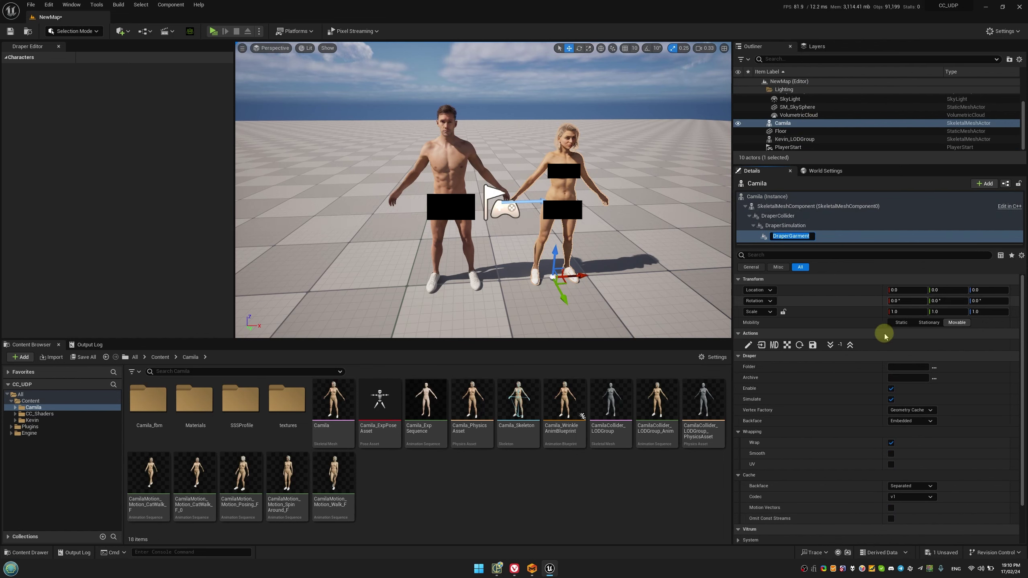
type("Dre")
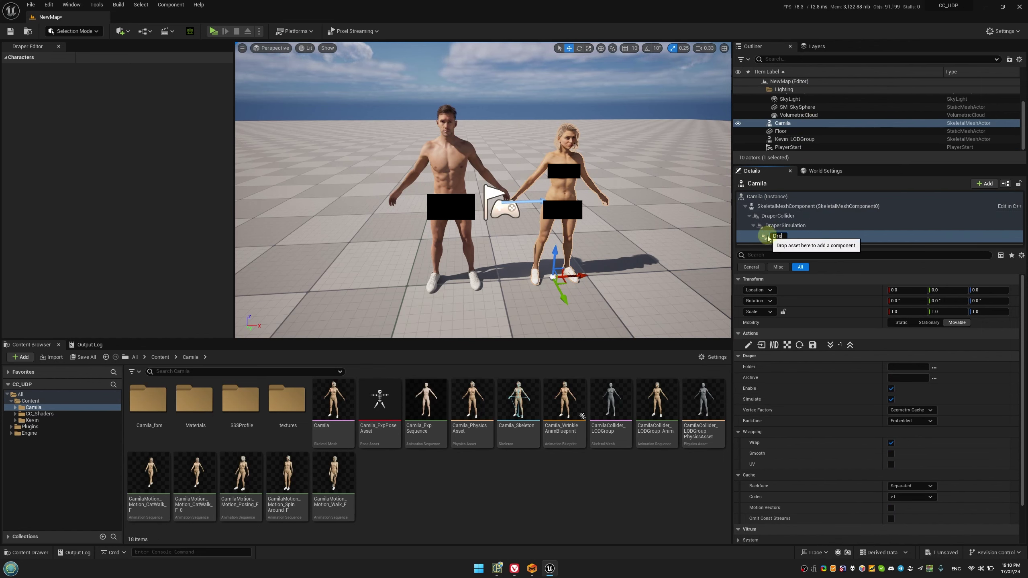
type("ss")
key("Return")
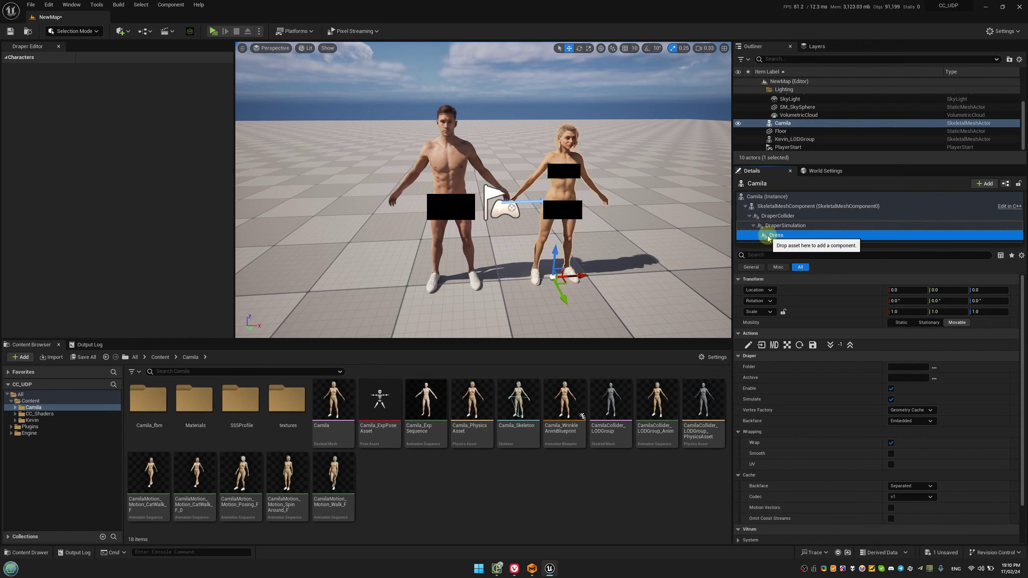
Start the Marvelous Designer import and browse to the CC_UDP folder on drive X:
left_click(773, 346)
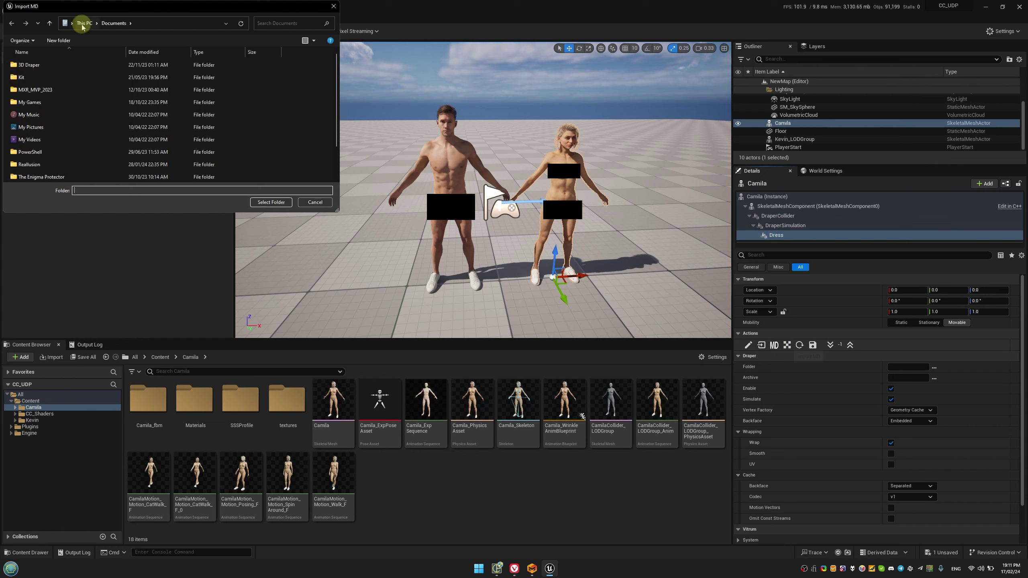
left_click(83, 25)
double_click(183, 138)
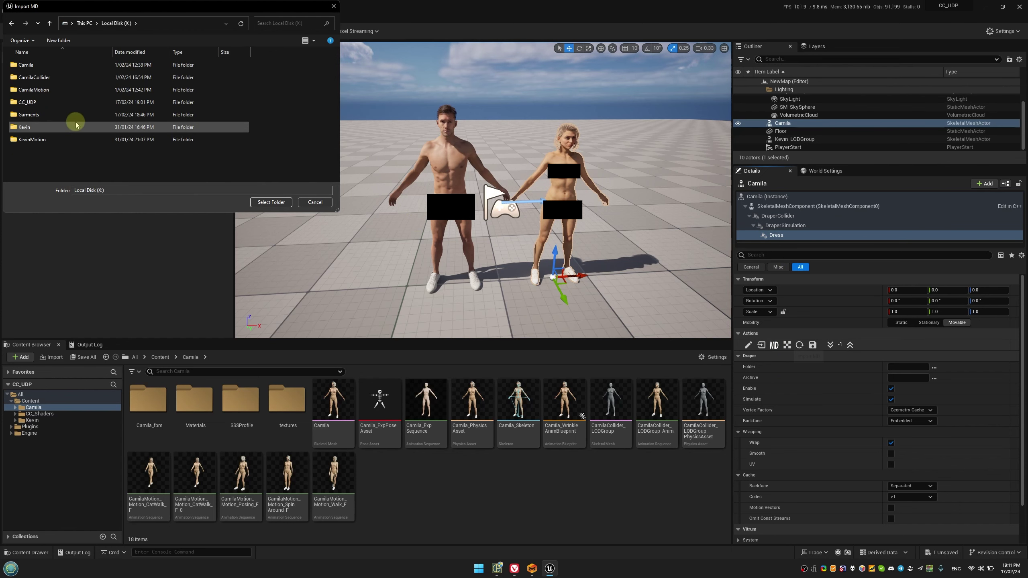
double_click(41, 102)
Create a new folder named Garment inside CC_UDP
right_click(78, 148)
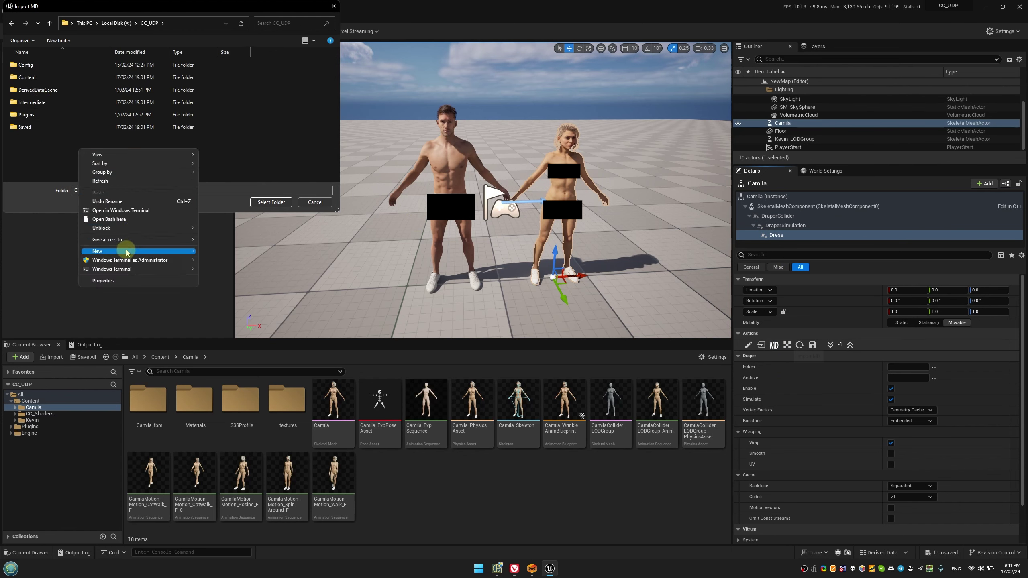
left_click(218, 251)
type("Garment")
key("Return")
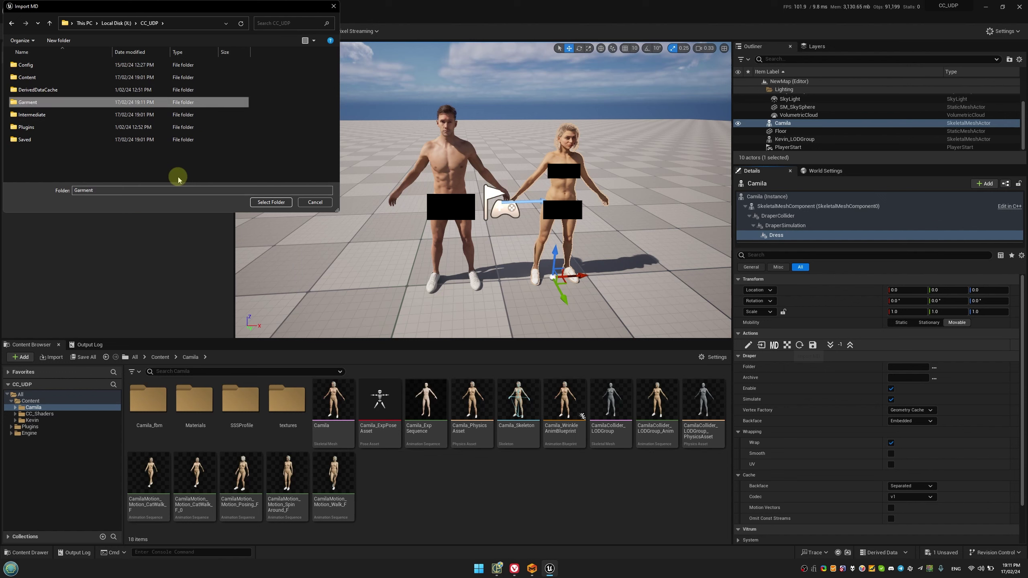
Create a Dress subfolder inside the Garment folder
double_click(31, 102)
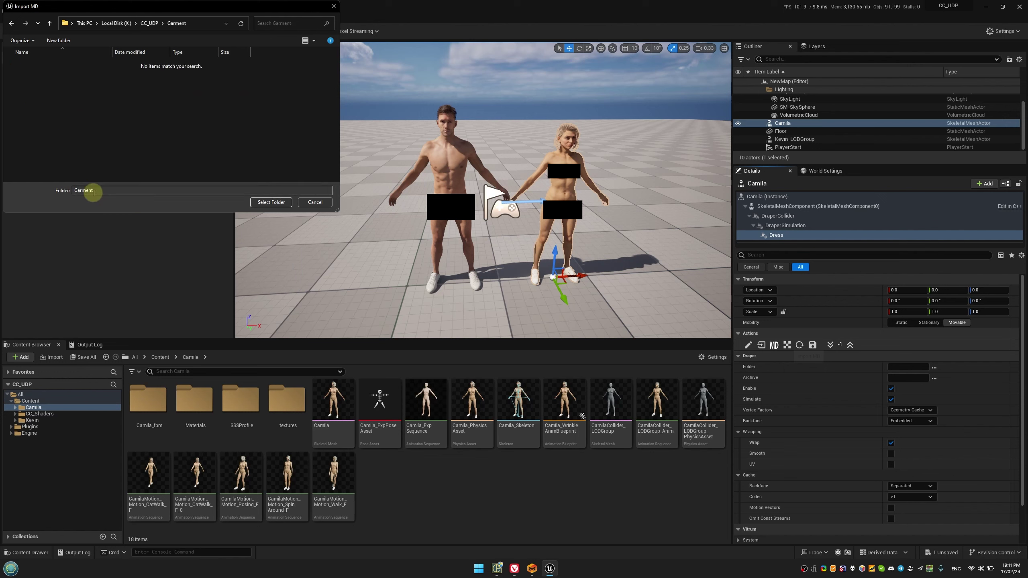
right_click(85, 104)
mouse_move(165, 208)
left_click(226, 208)
type("D")
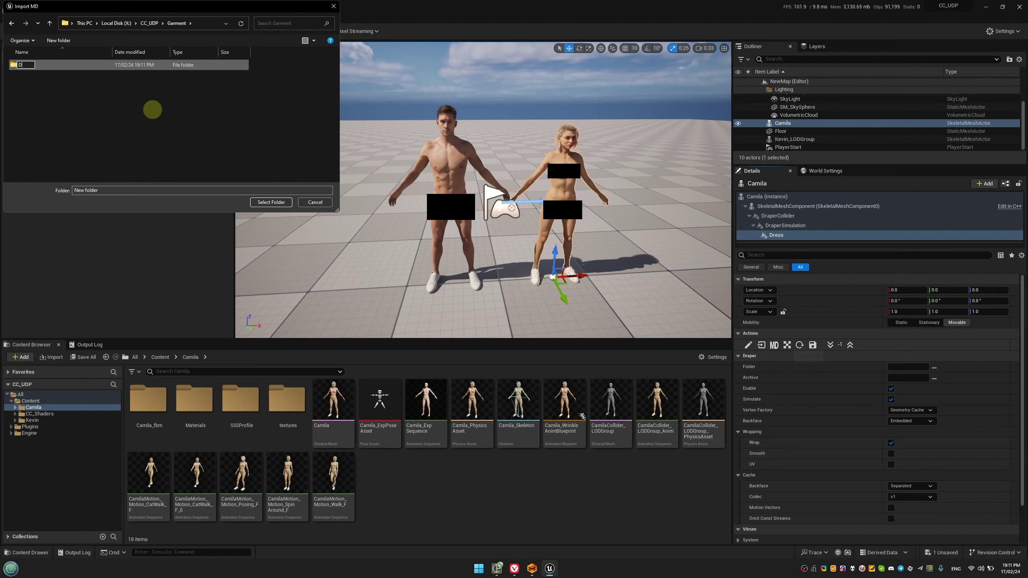
type("ress")
key("Return")
Select the Dress folder and import the garment with Skip and Cinematics settings
double_click(56, 77)
left_click(263, 202)
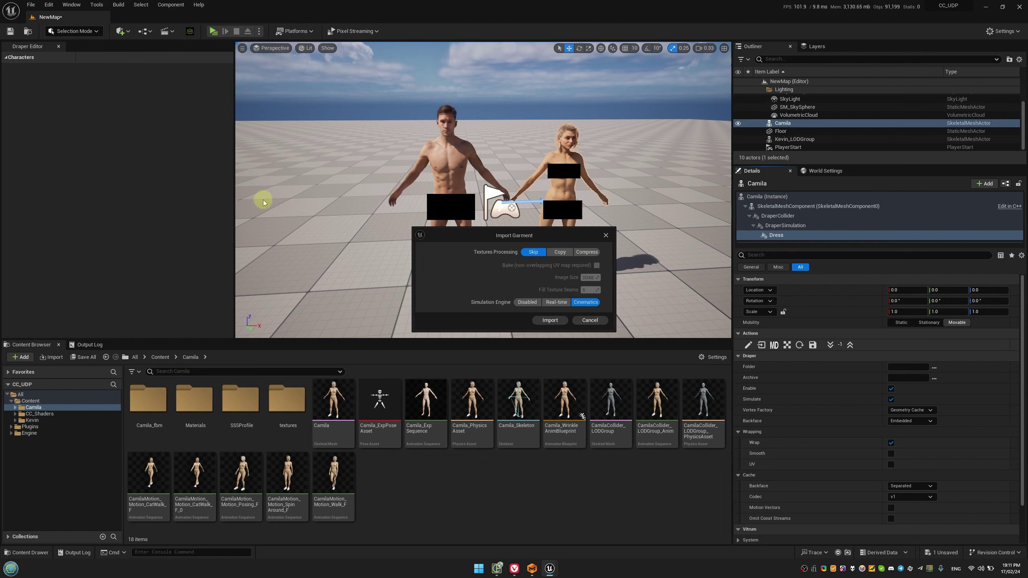
left_click(550, 320)
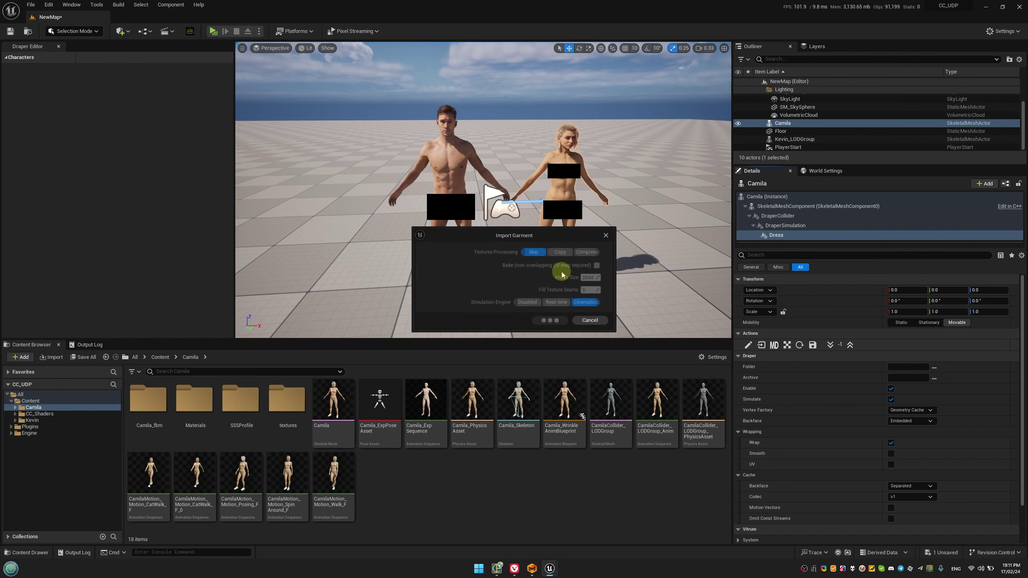